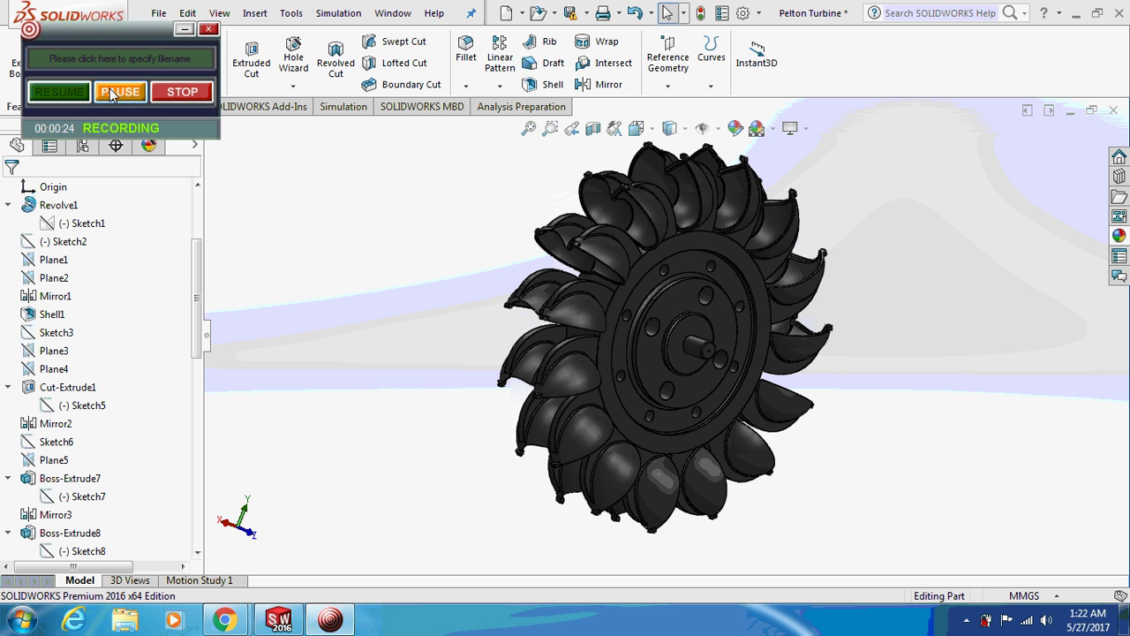
Step: Orbit the finished Pelton runner to face its hub, bolt holes and shaft head-on
click(183, 32)
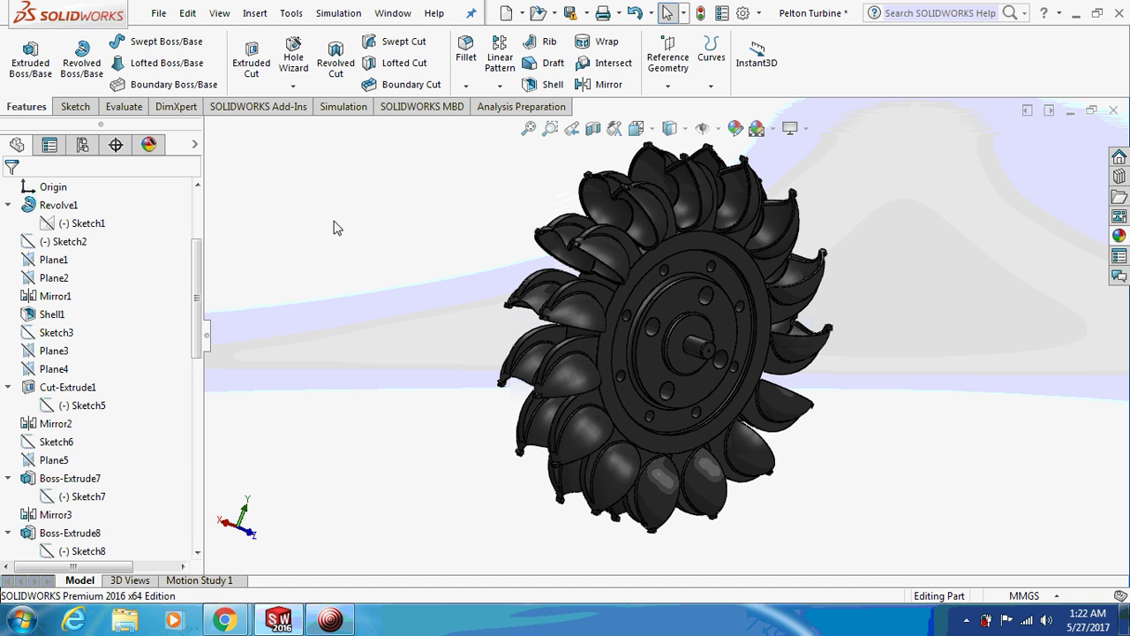
mouse_move(452, 300)
middle_down()
mouse_move(620, 349)
mouse_move(419, 348)
mouse_move(431, 354)
middle_up()
Step: Create a new part and start a sketch on the Top Plane
click(159, 13)
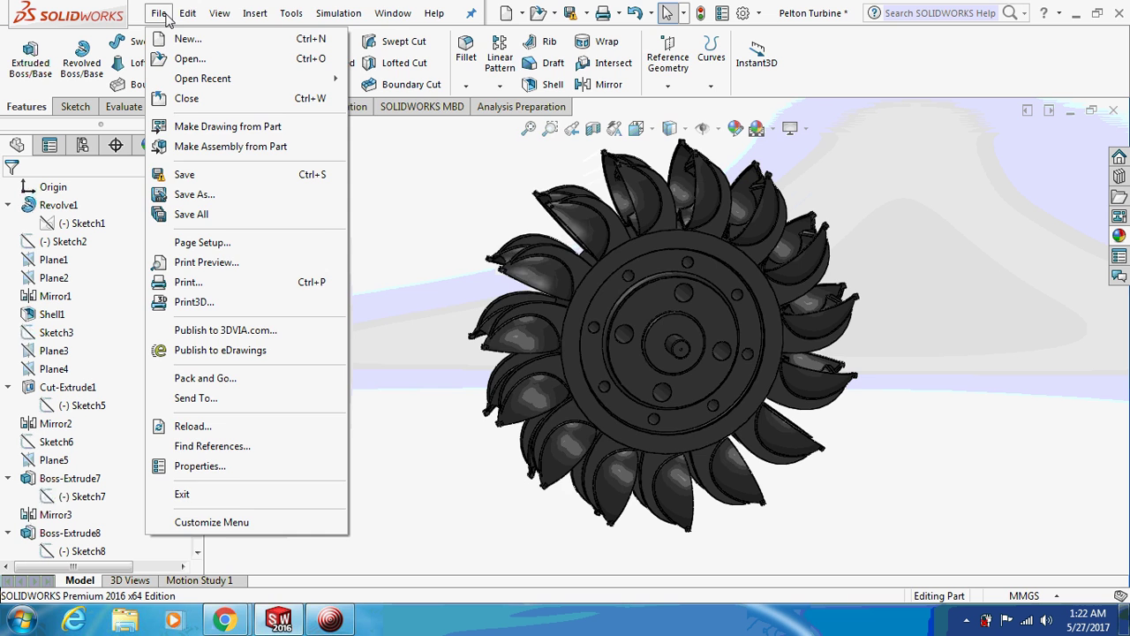
click(175, 39)
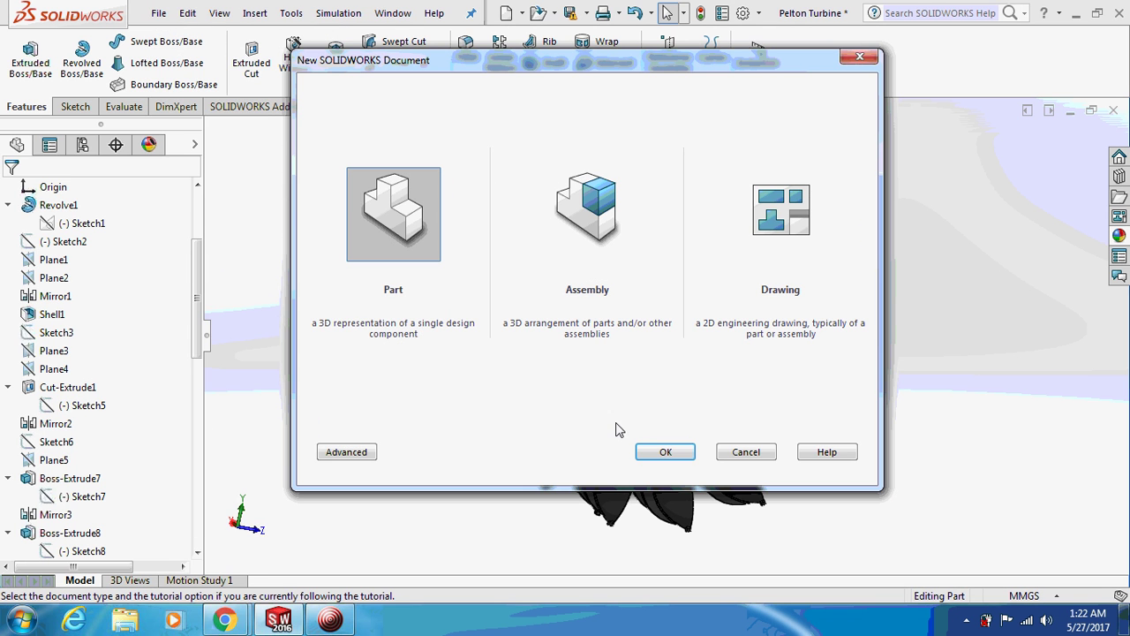
click(665, 452)
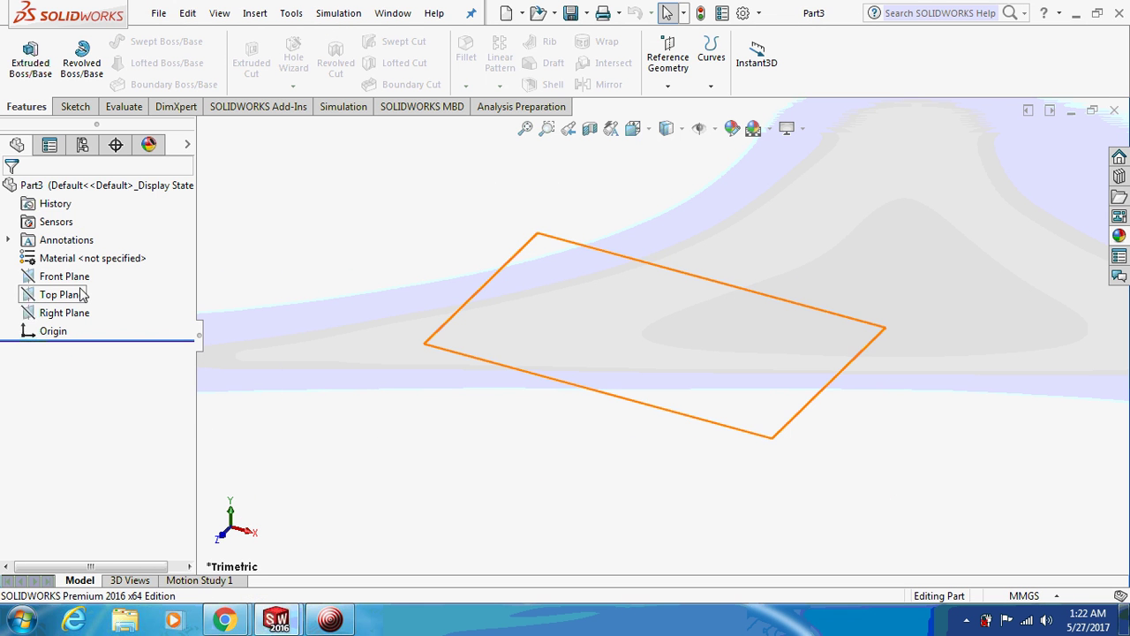
click(80, 294)
click(101, 268)
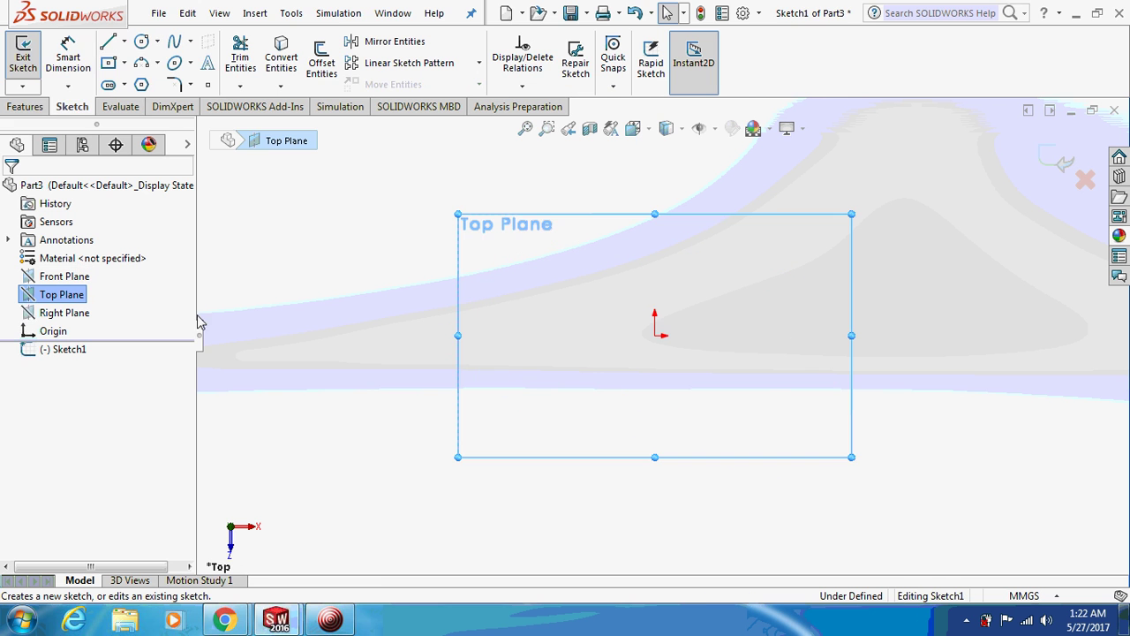
click(331, 618)
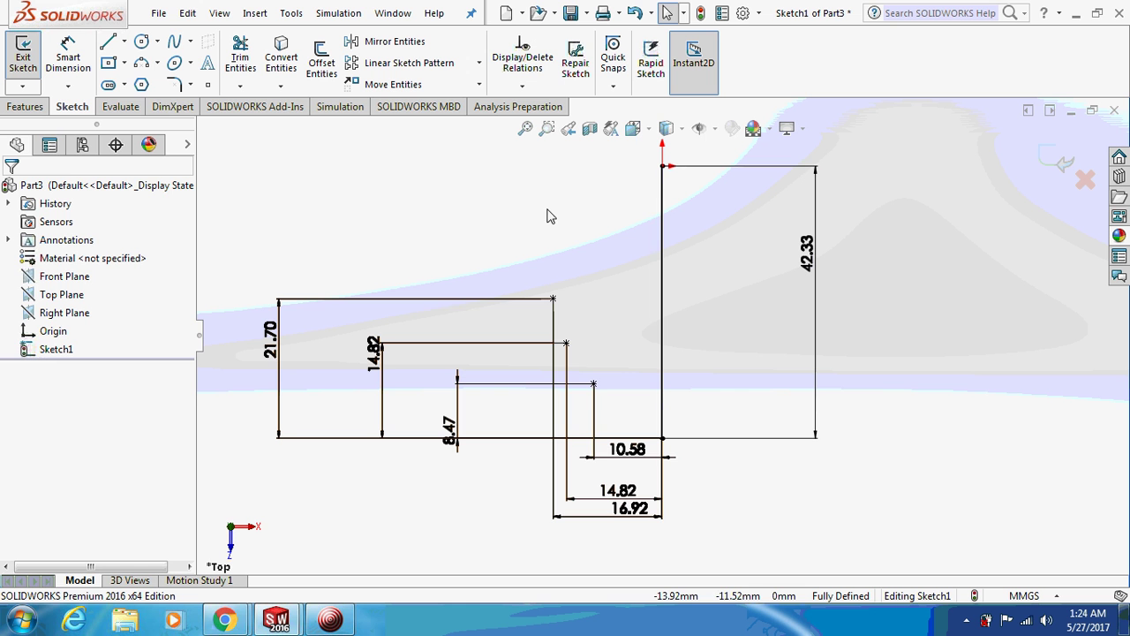
Step: Draw a spline from the vertical line's top through three dimensioned points to its bottom
click(175, 41)
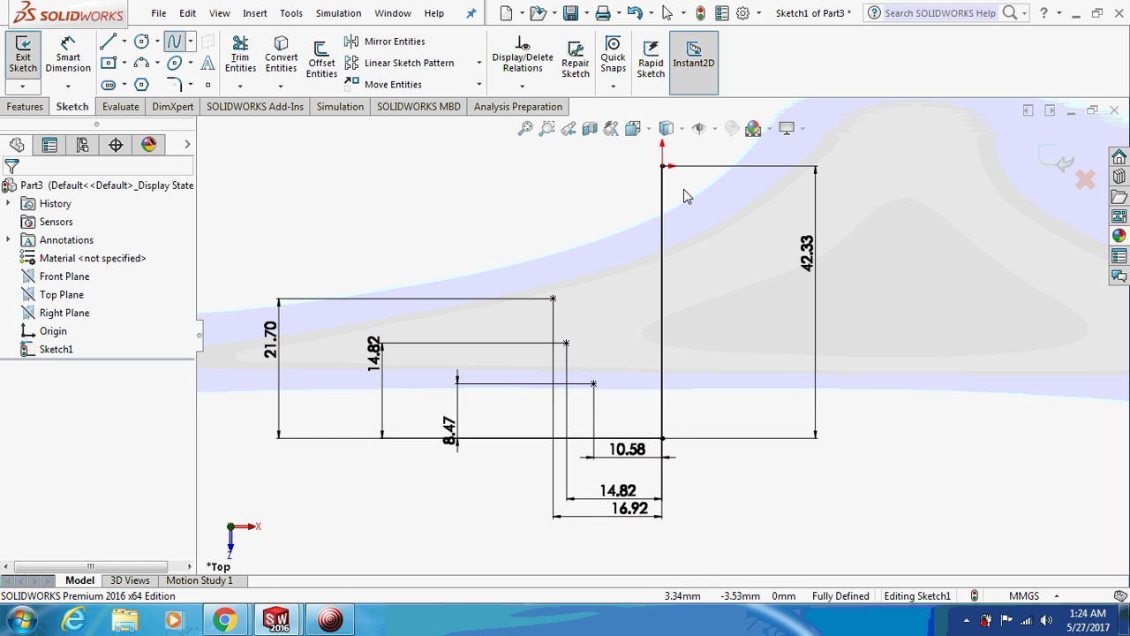
click(662, 166)
click(553, 299)
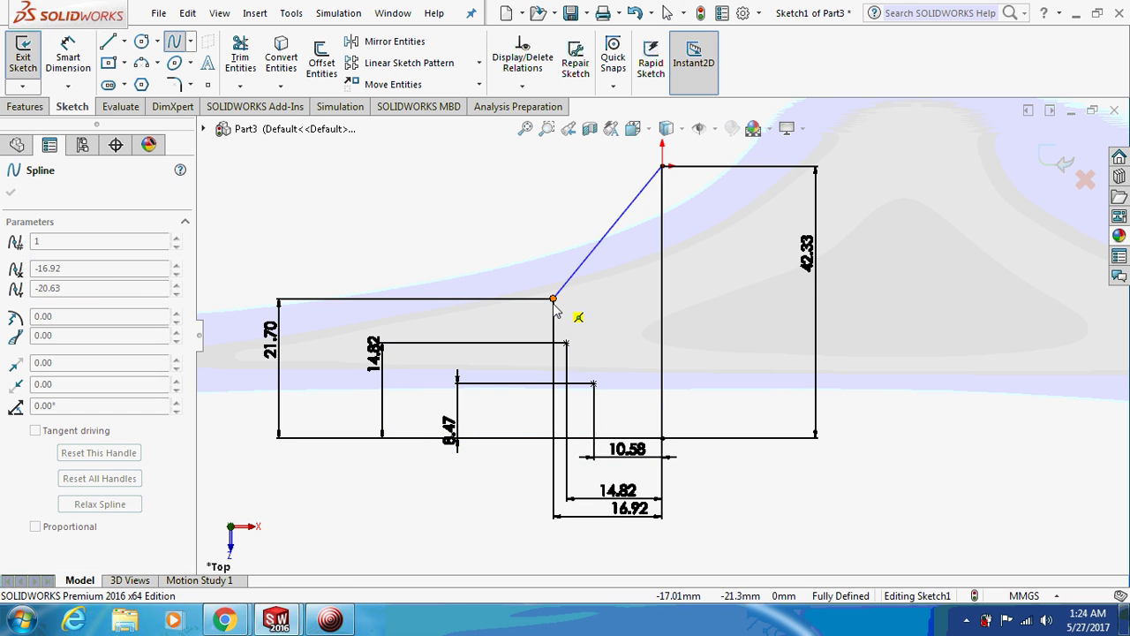
click(566, 342)
click(593, 383)
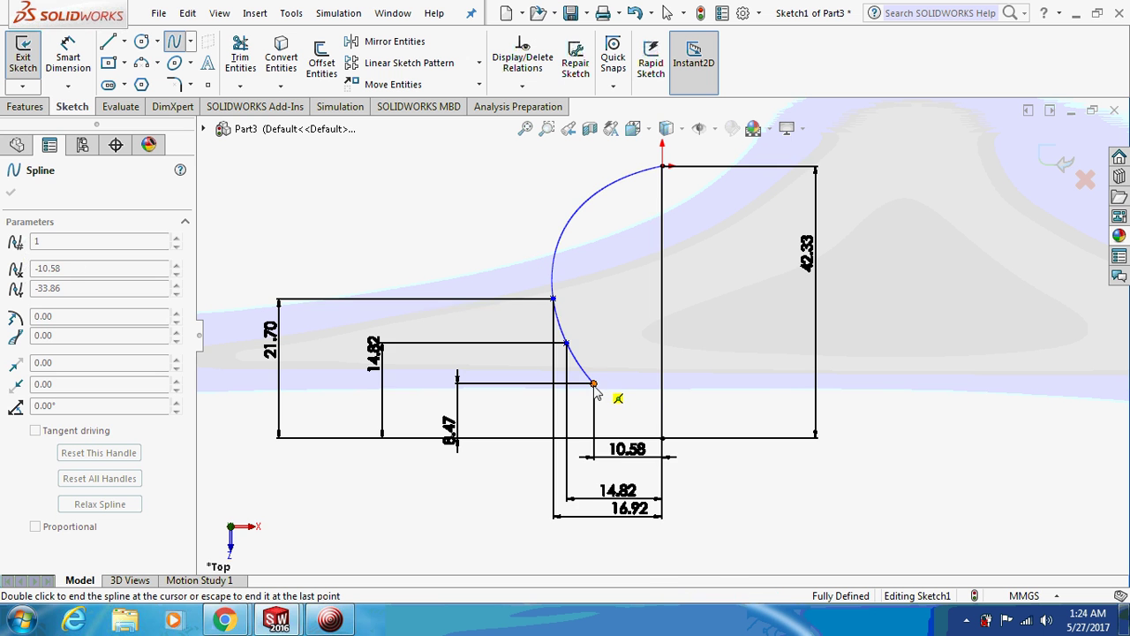
double_click(664, 449)
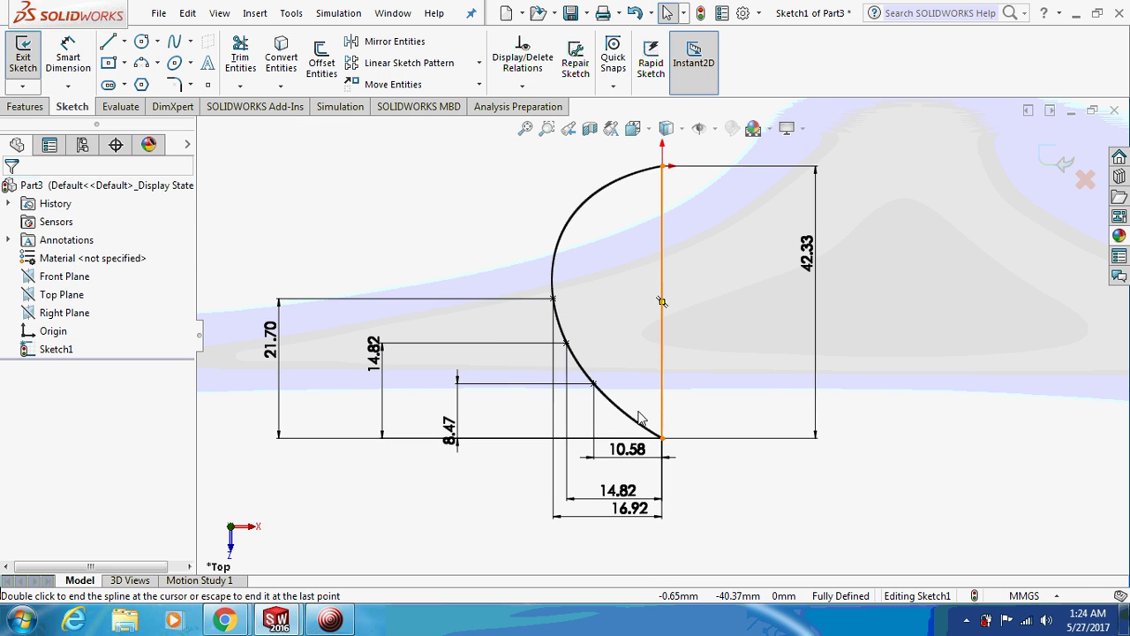
Step: Revolve the spline profile 180 degrees about the vertical line into a half-bowl
click(27, 107)
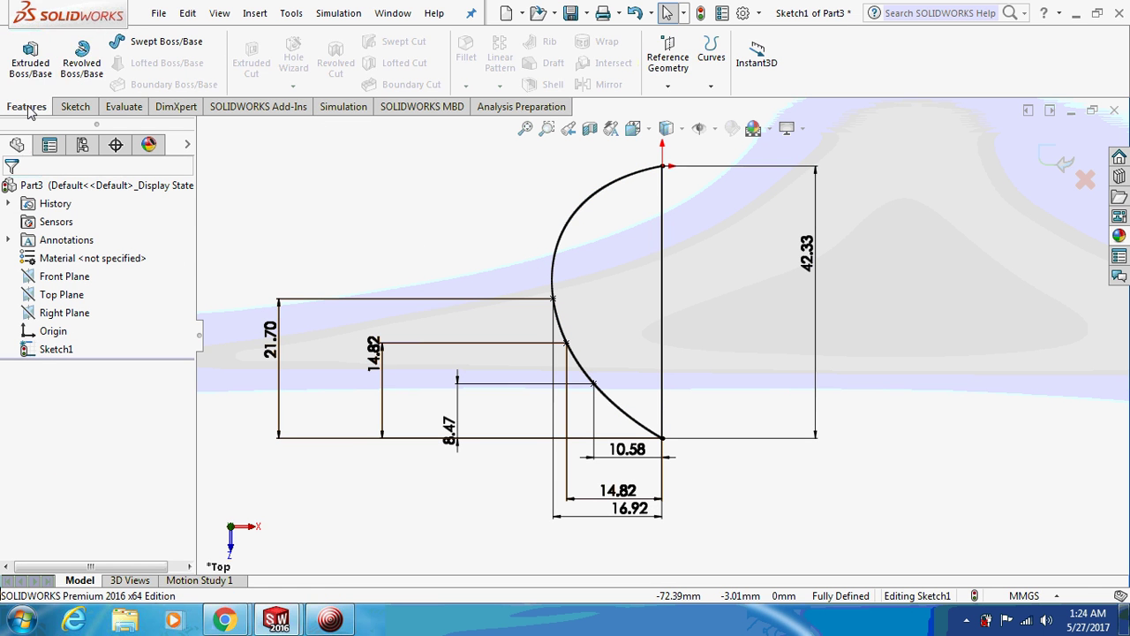
click(81, 58)
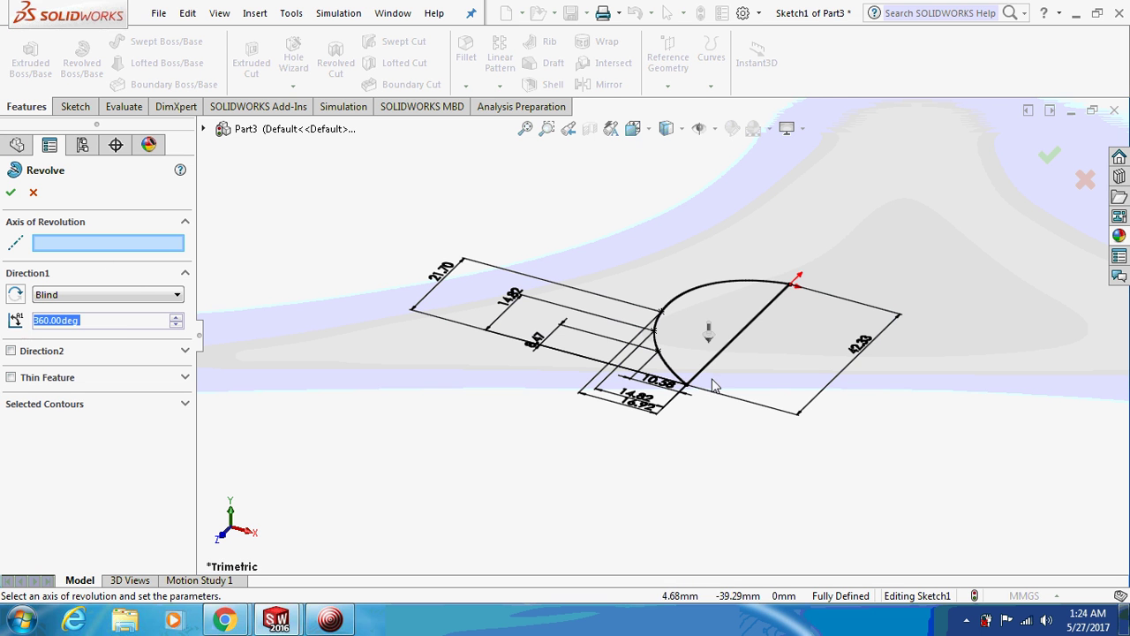
click(698, 373)
double_click(120, 324)
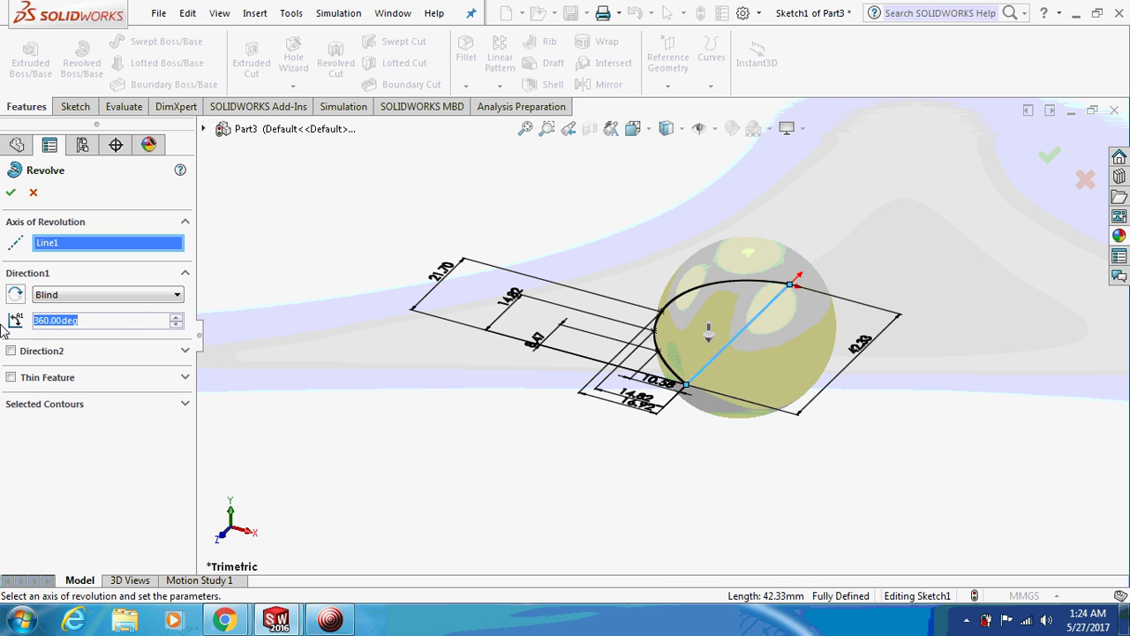
text(180)
key(Return)
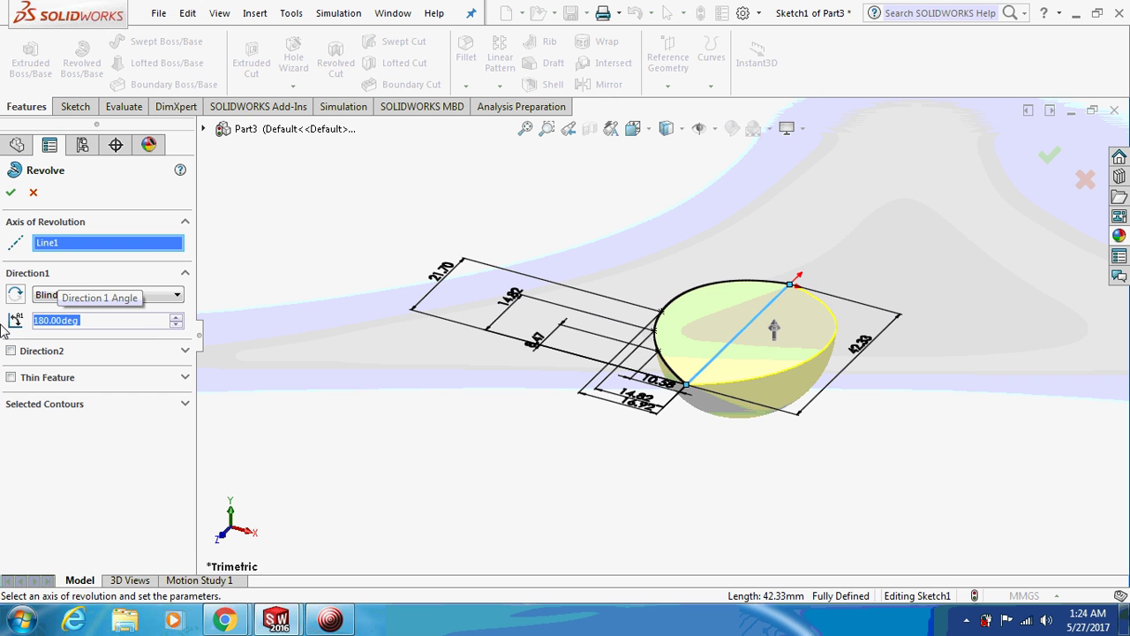
click(10, 192)
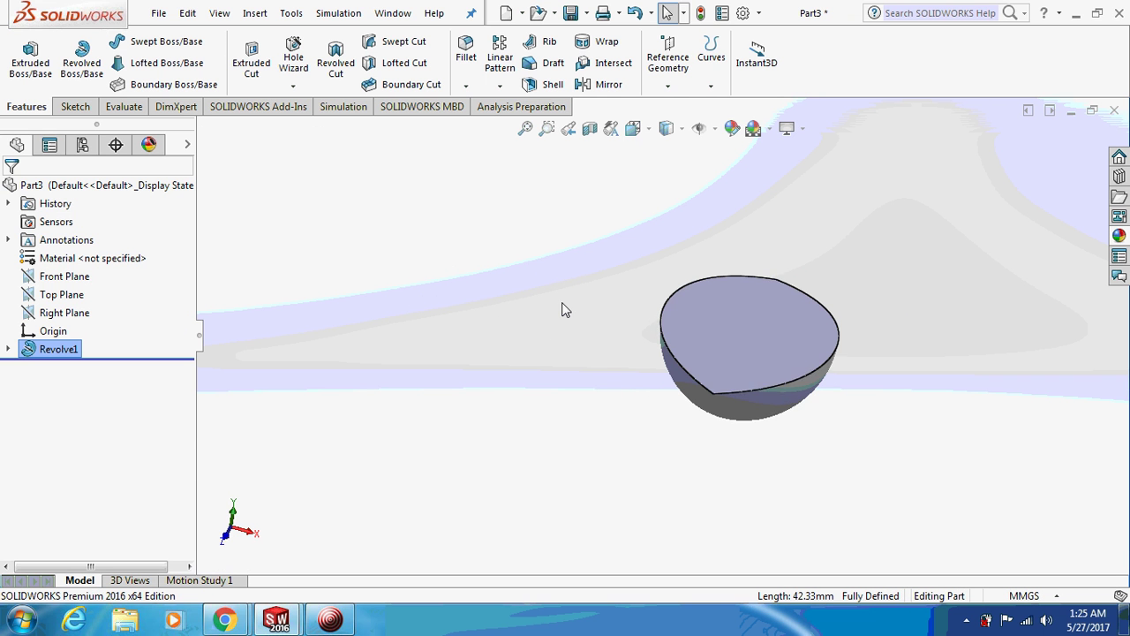
Step: Add a reference plane offset 12.70 mm from the Right Plane
click(65, 312)
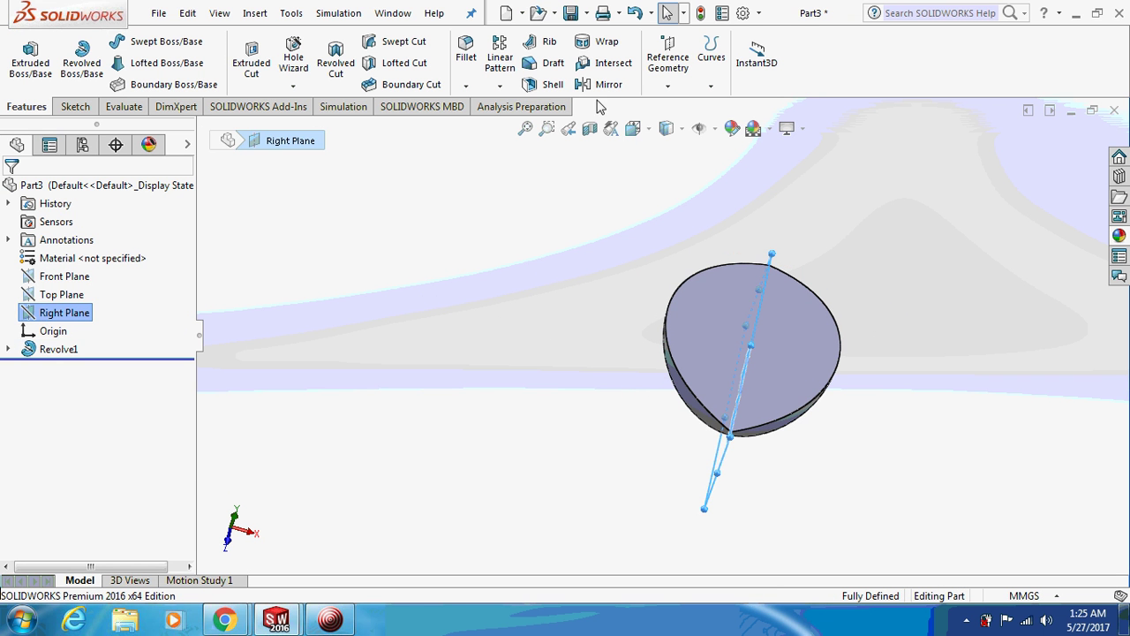
click(668, 85)
click(684, 105)
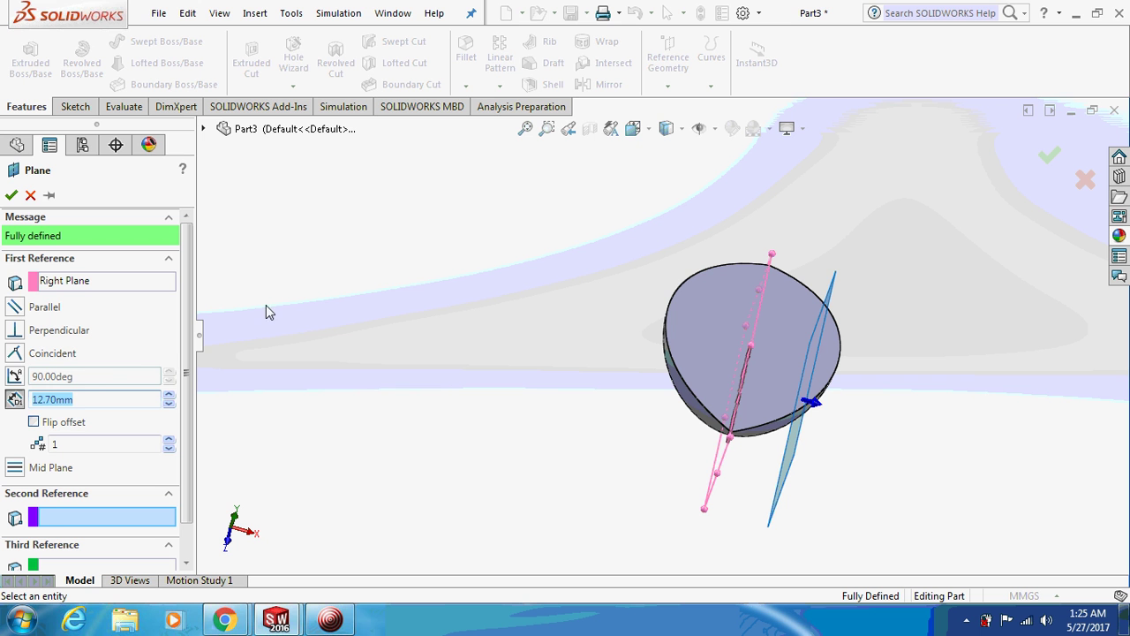
click(95, 398)
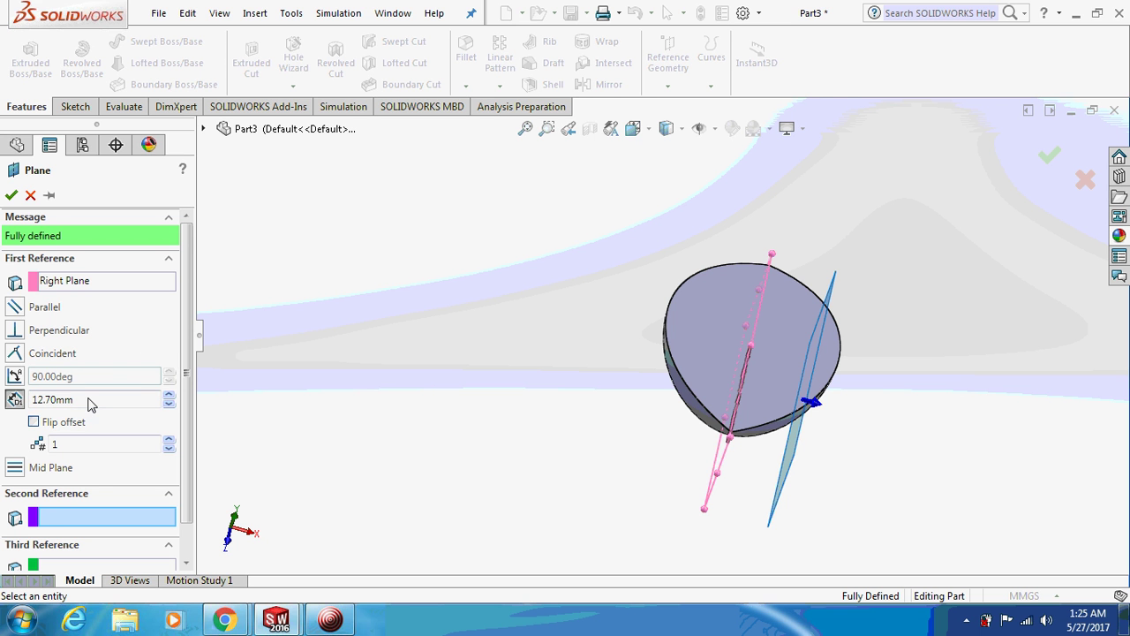
click(11, 195)
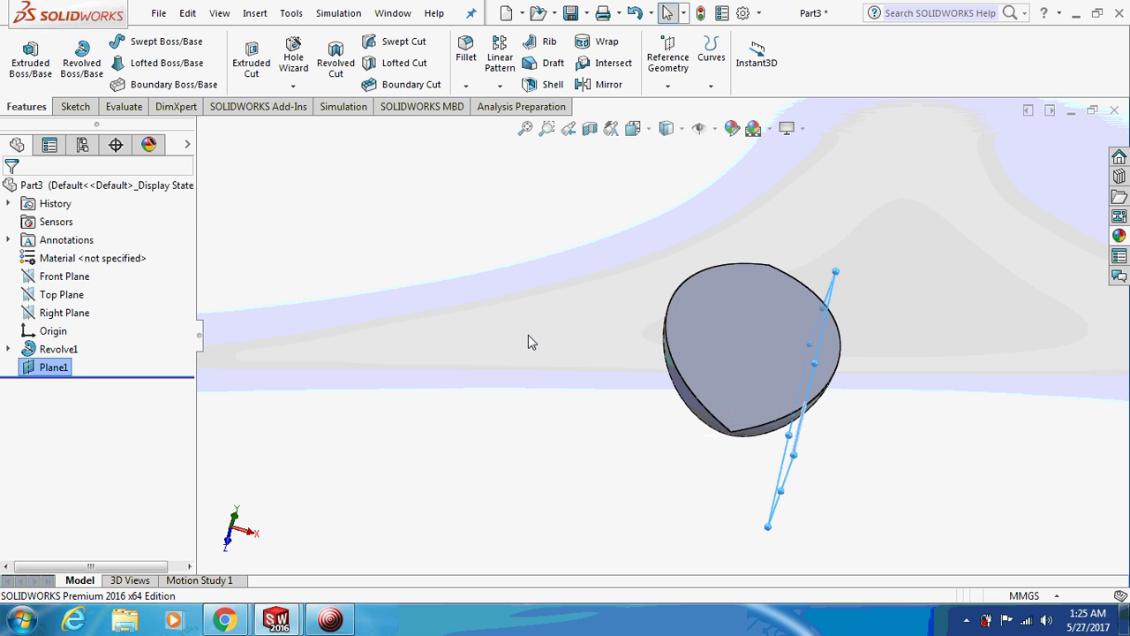
Step: Mirror Revolve1 across Plane1 to form the twin-cup bucket
click(500, 85)
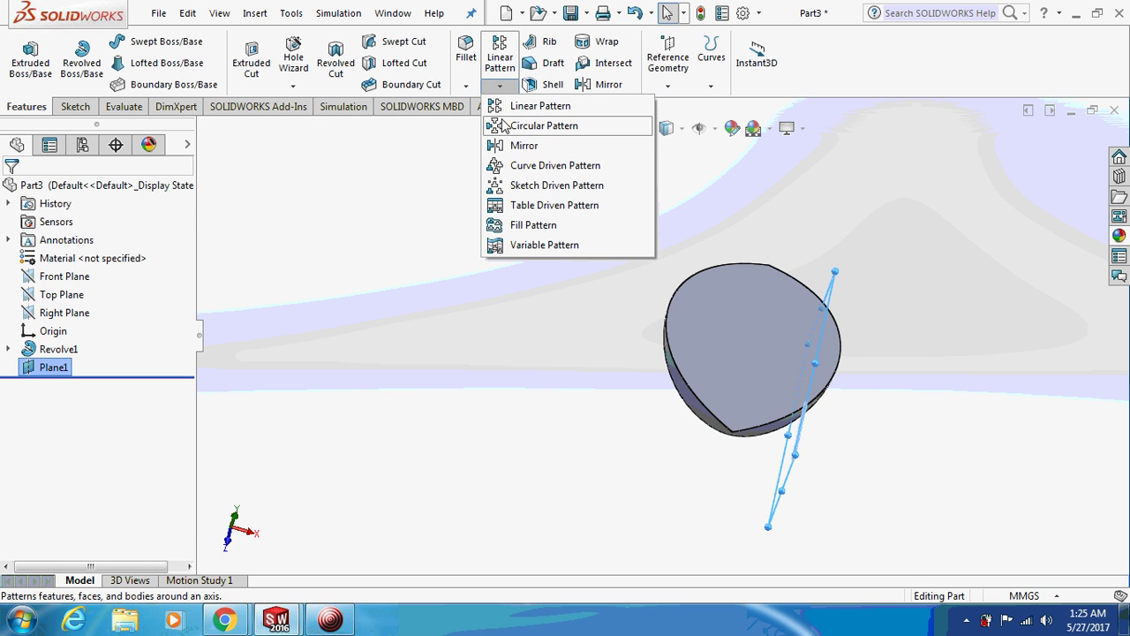
click(510, 149)
click(693, 348)
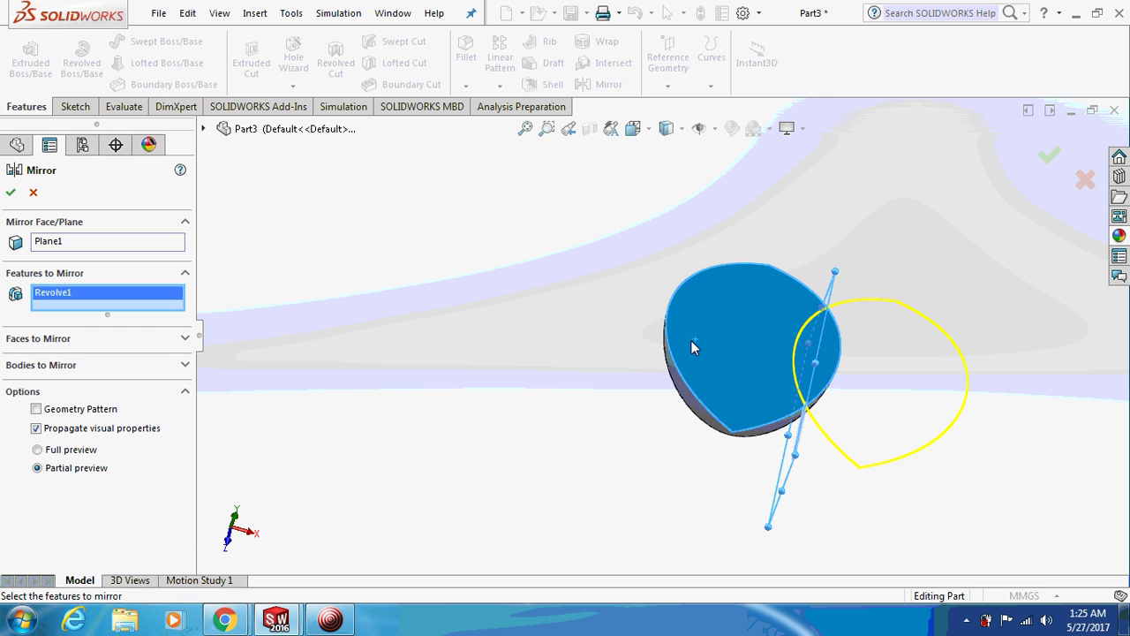
click(11, 193)
middle_drag(394, 267, 419, 351)
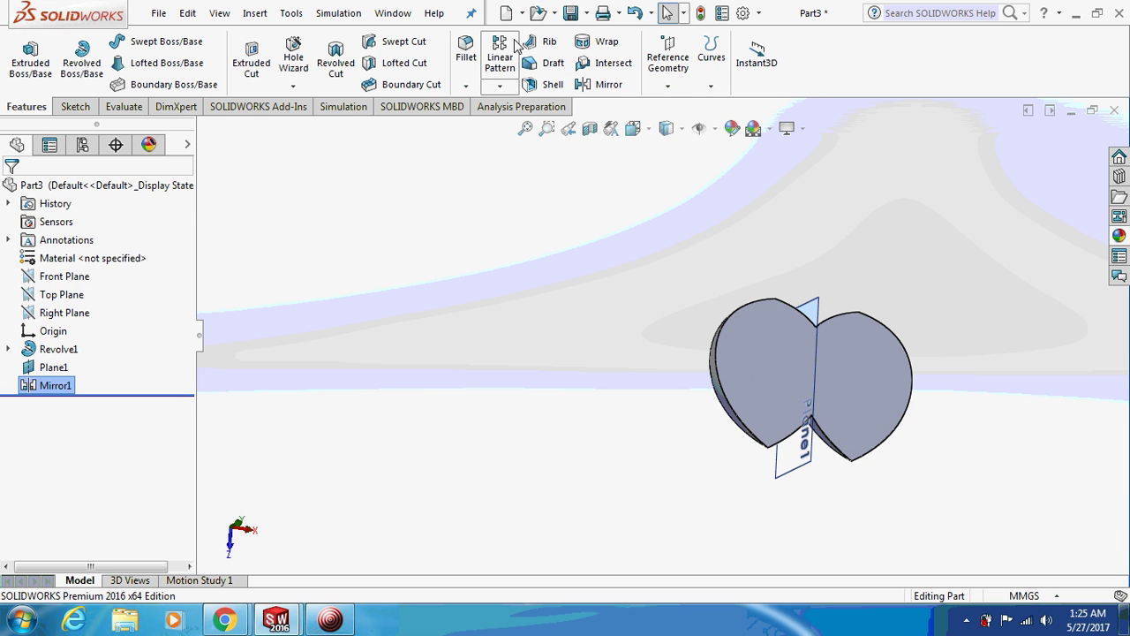
Step: Shell the bucket to a 1.7 mm wall with the front face removed
click(543, 80)
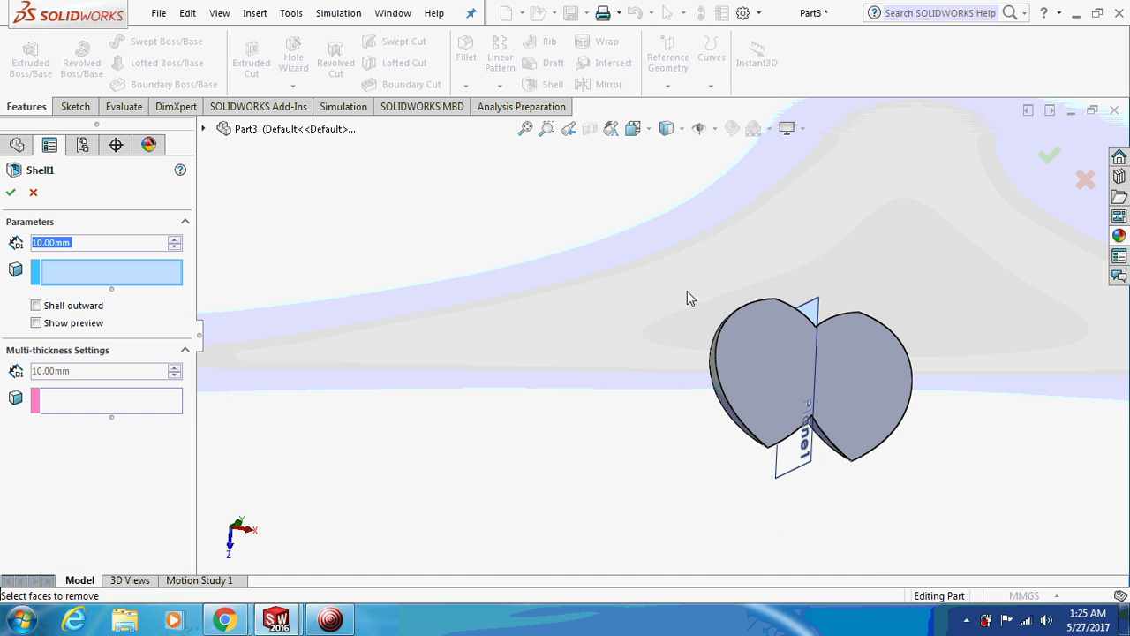
click(778, 379)
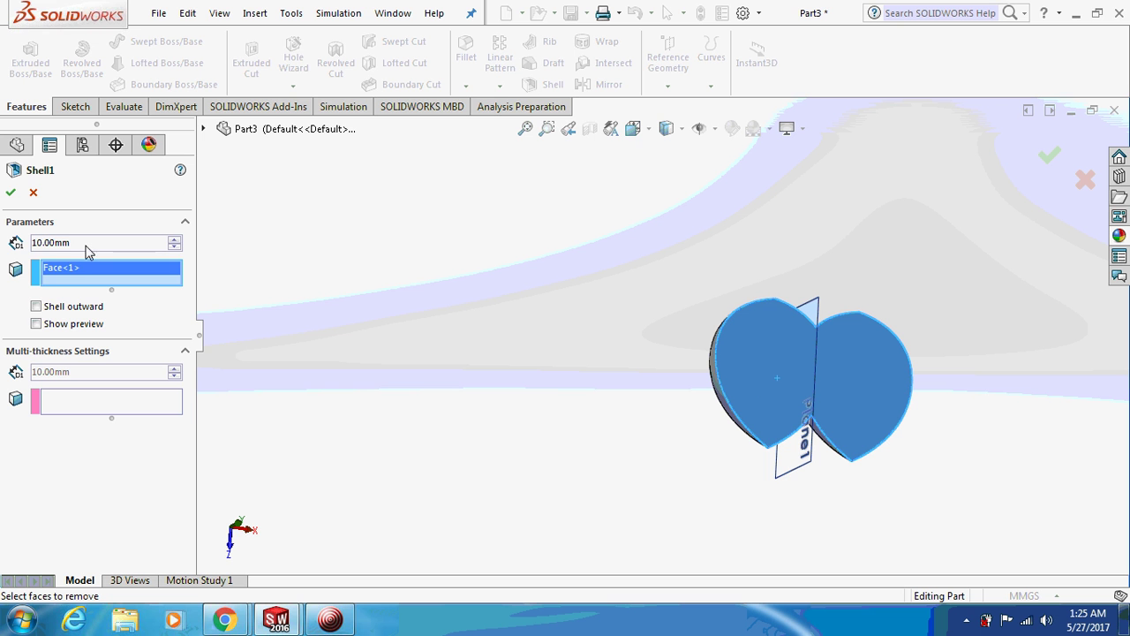
text(1.)
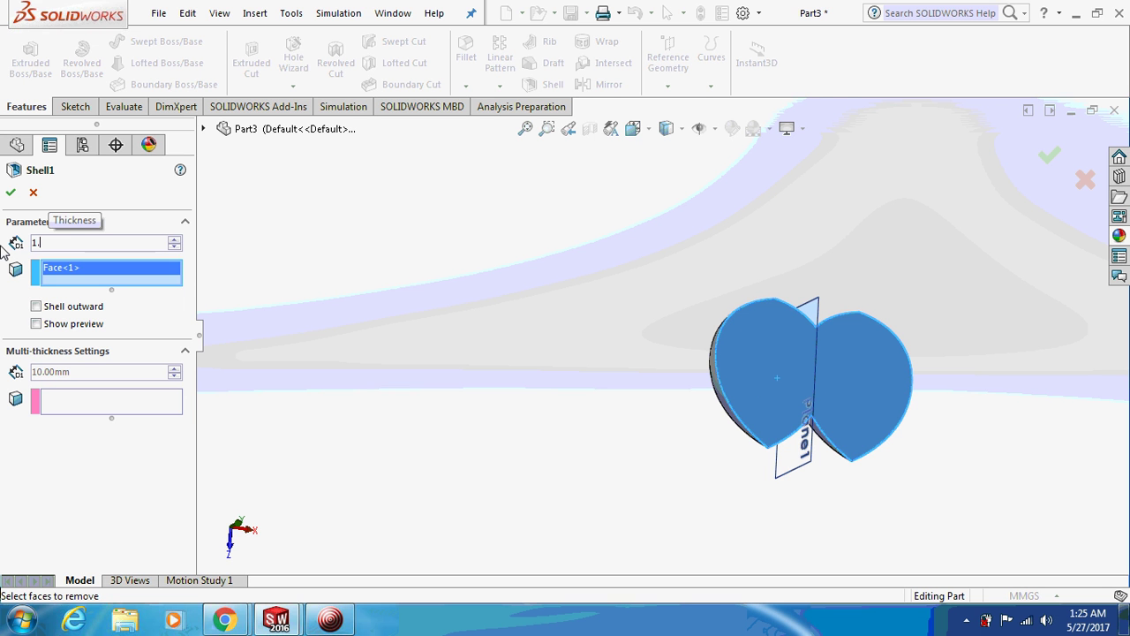
text(7)
key(Return)
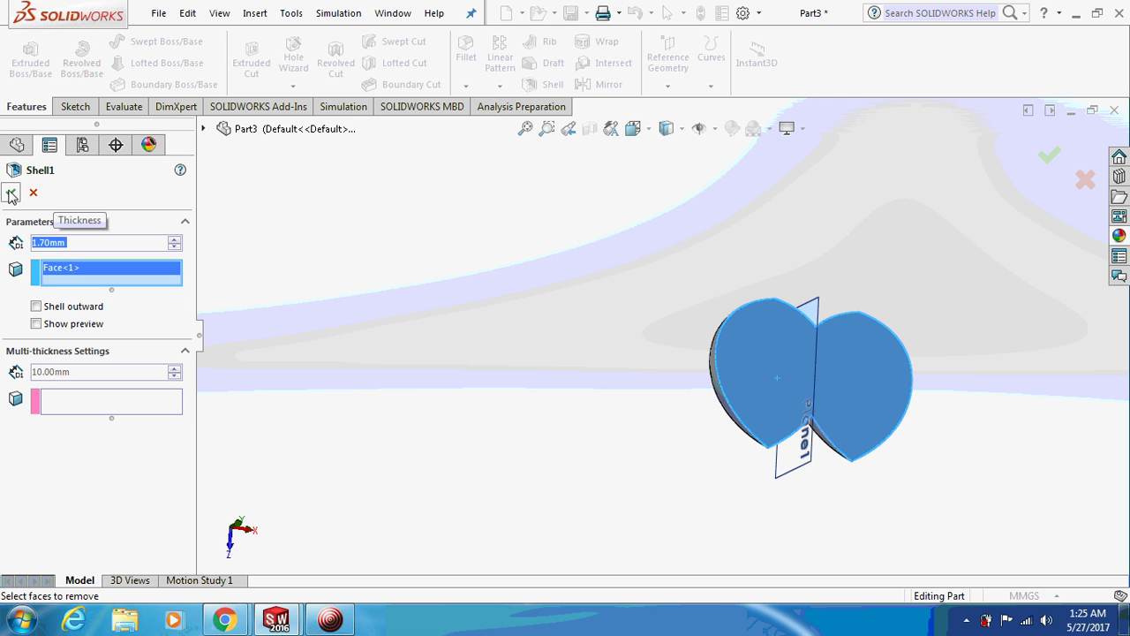
click(10, 193)
mouse_move(487, 342)
middle_down()
mouse_move(454, 323)
mouse_move(485, 321)
mouse_move(493, 293)
middle_up()
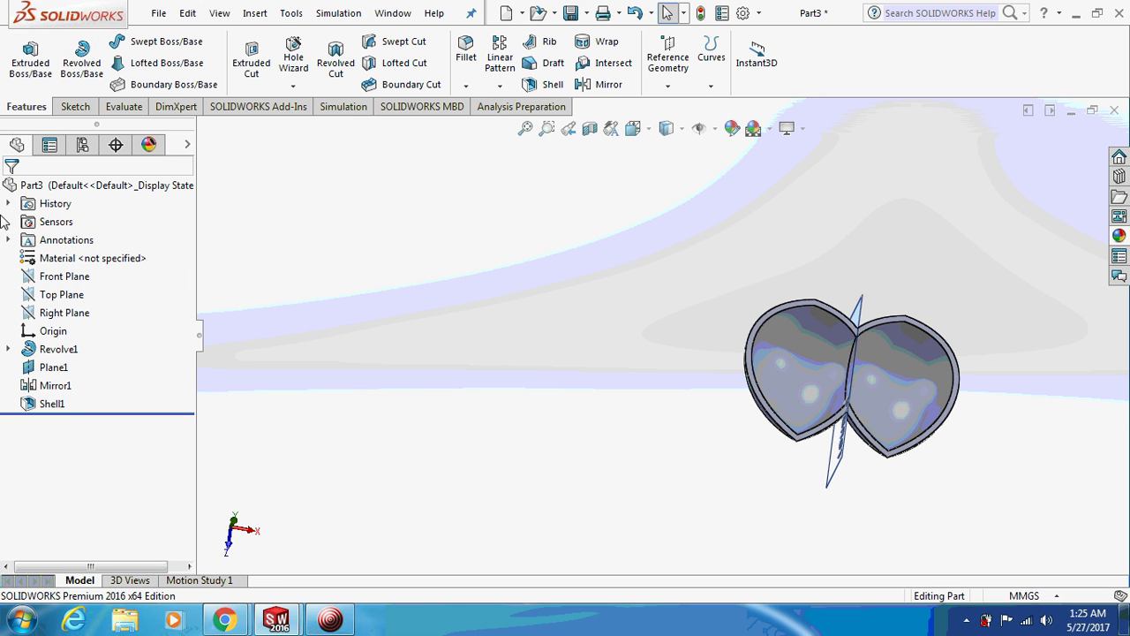
Step: Create Plane2 offset 12.70 mm from the Front Plane and open a sketch on it
click(57, 277)
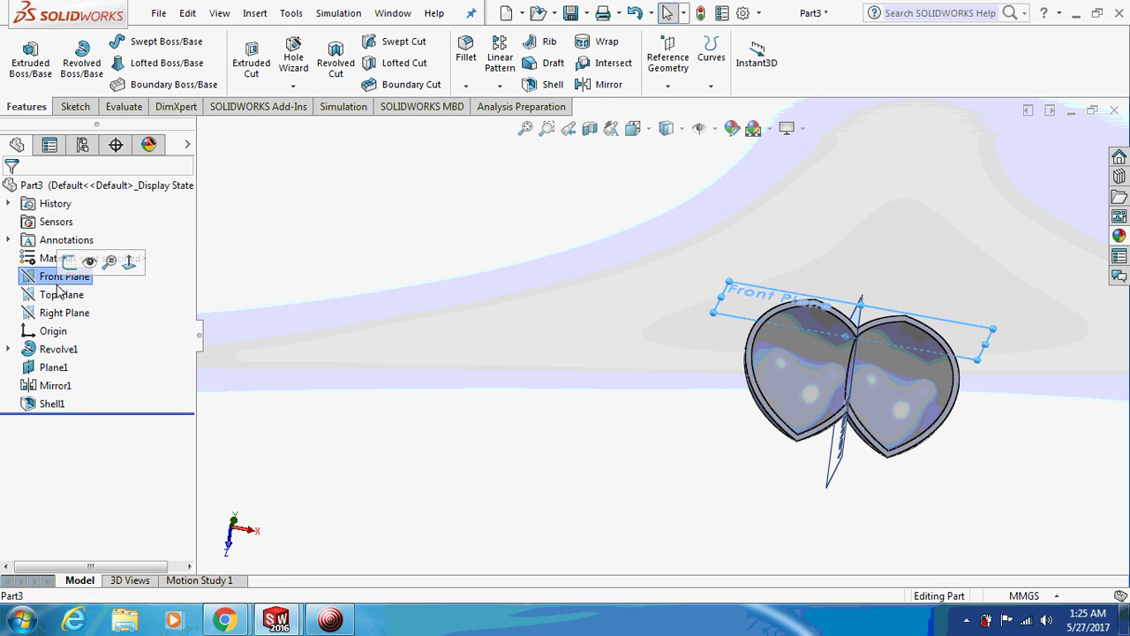
click(670, 87)
click(693, 103)
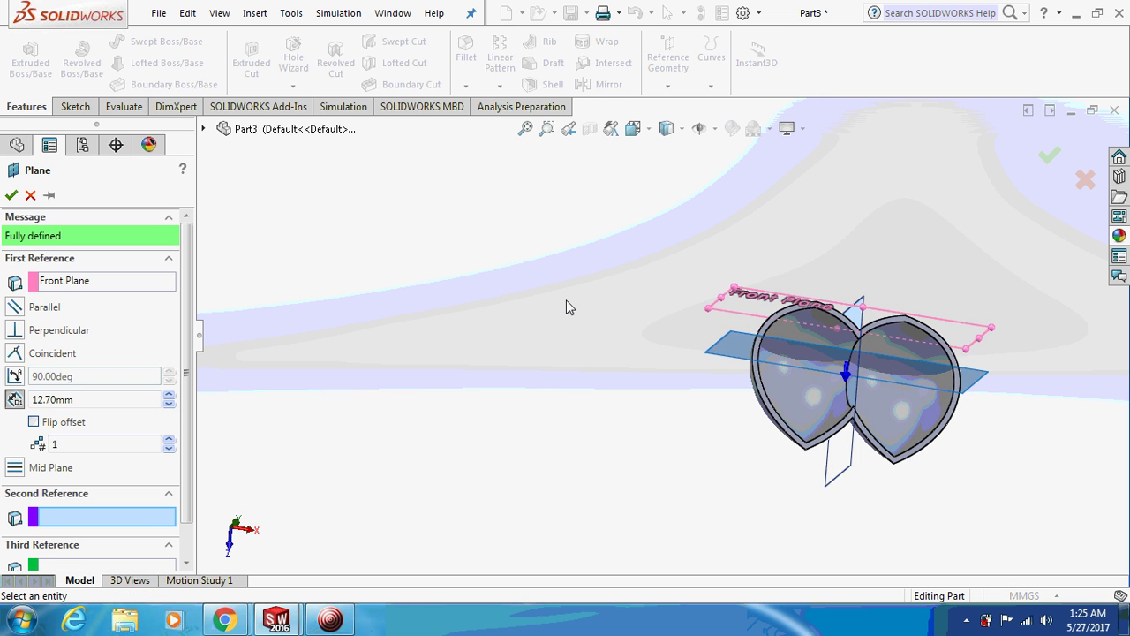
mouse_move(566, 307)
middle_down()
mouse_move(573, 320)
mouse_move(497, 330)
middle_up()
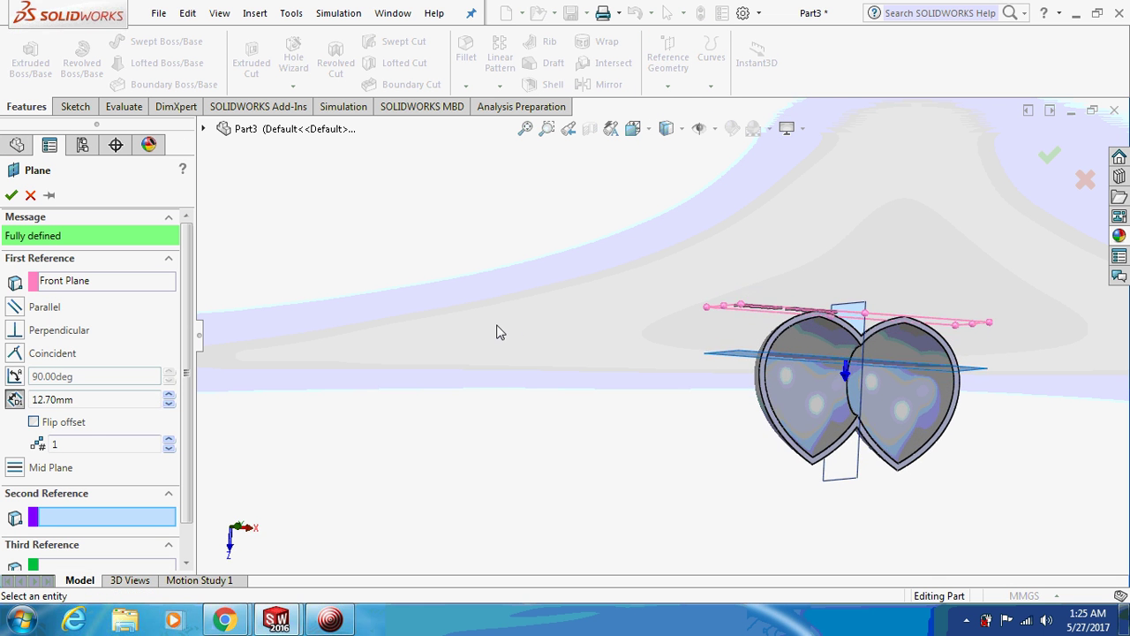
click(13, 195)
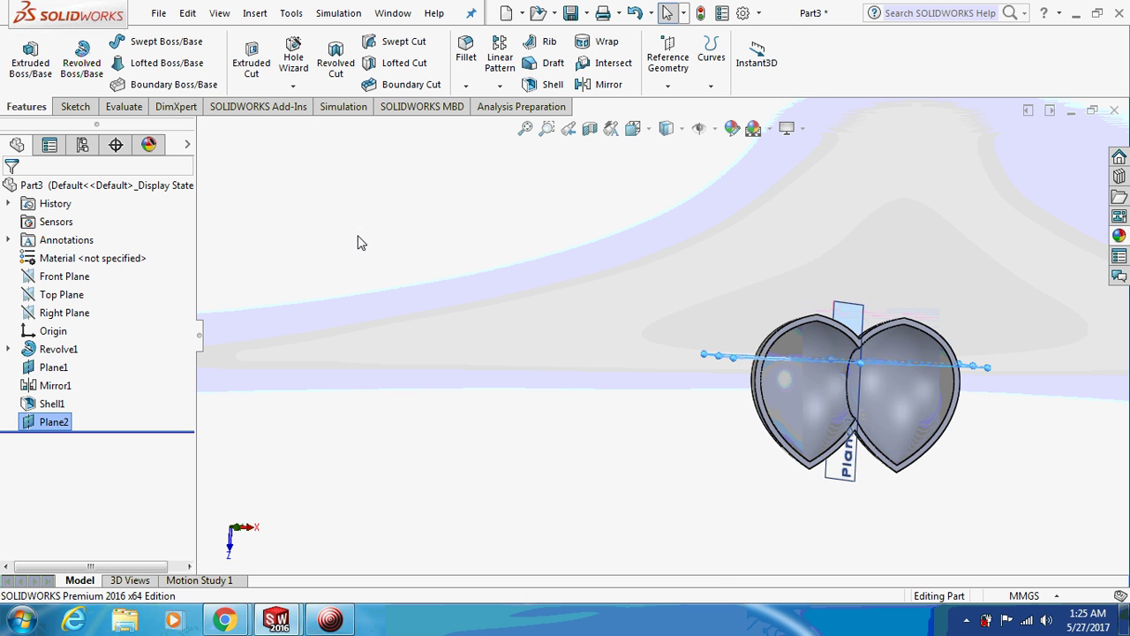
middle_drag(358, 242, 673, 356)
right_click(730, 342)
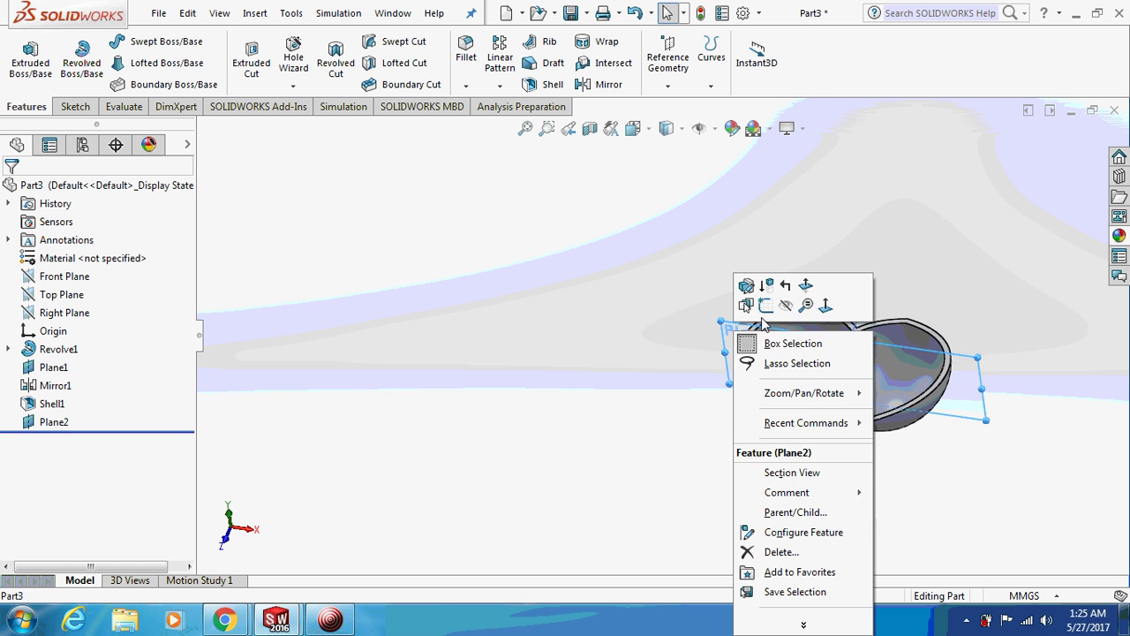
click(765, 320)
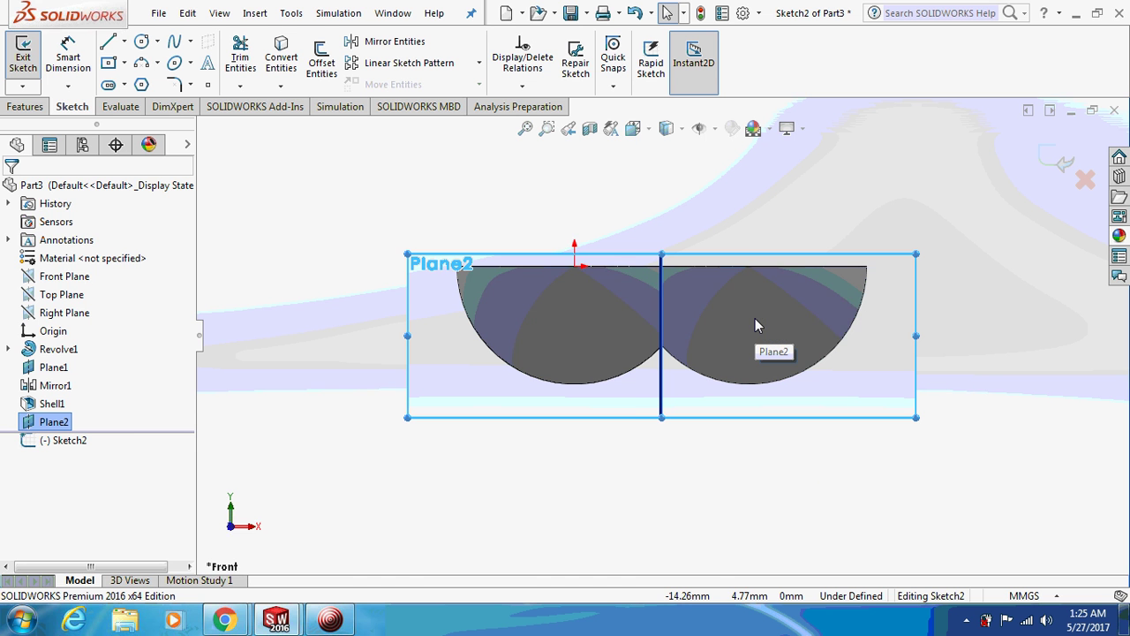
Step: Draw a horizontal line from the origin to the centre line and a short drop below the origin
key(ctrl+1)
click(107, 43)
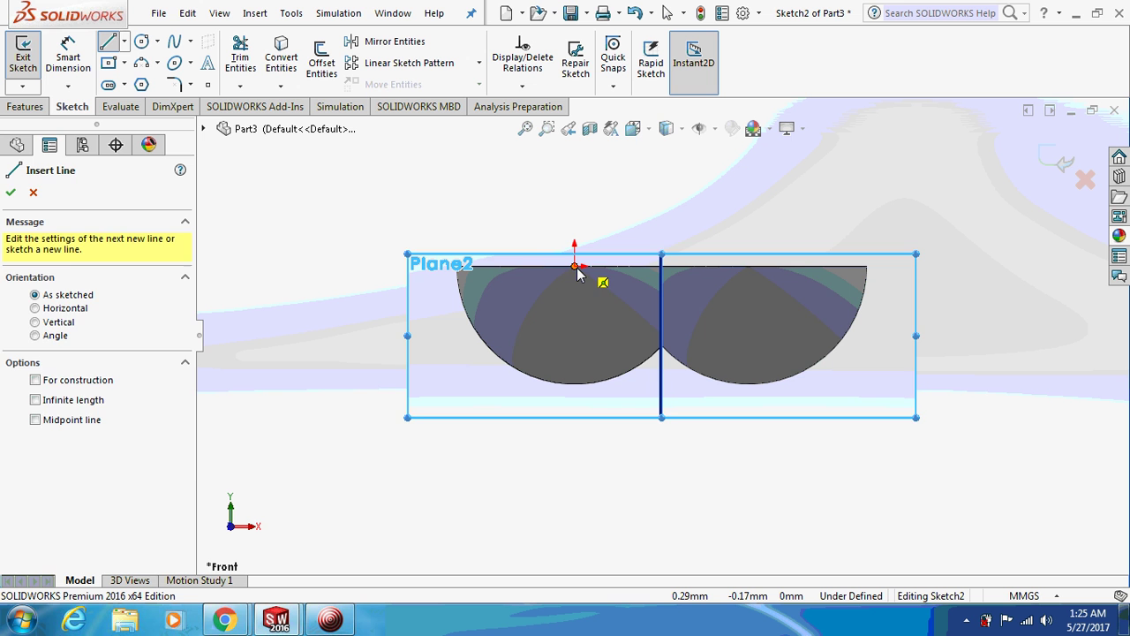
click(575, 265)
click(661, 266)
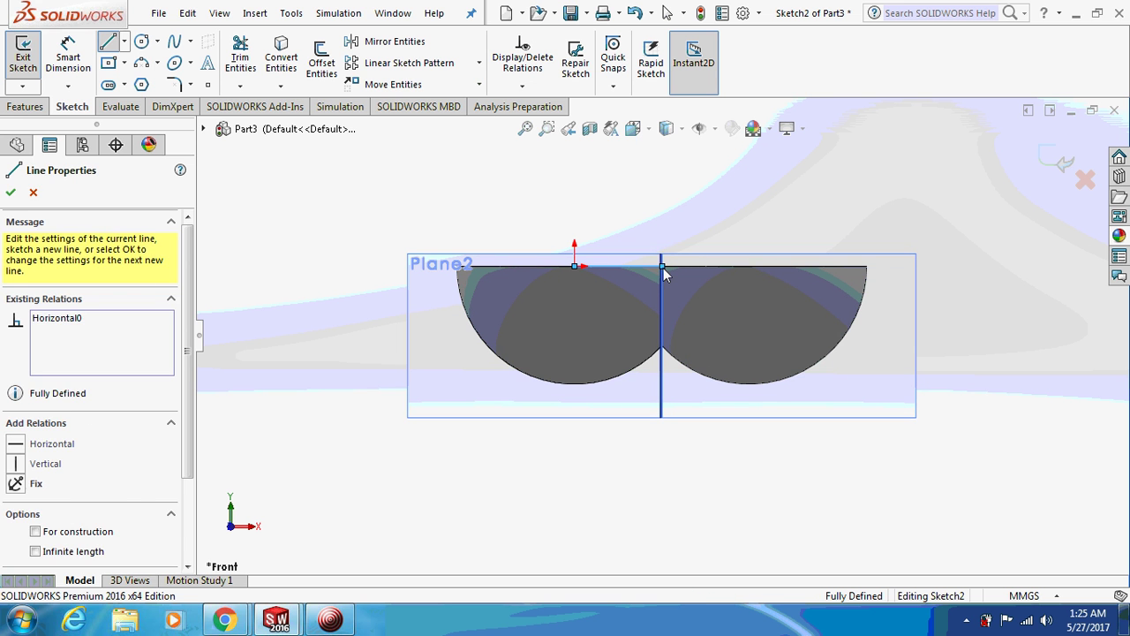
key(Escape)
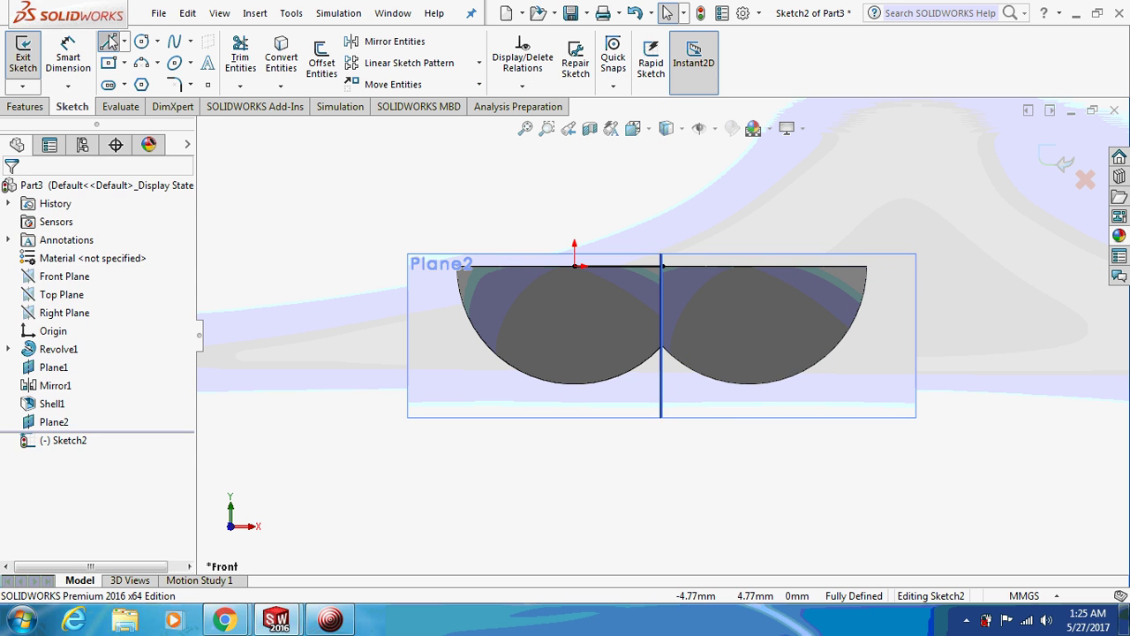
click(107, 42)
click(575, 269)
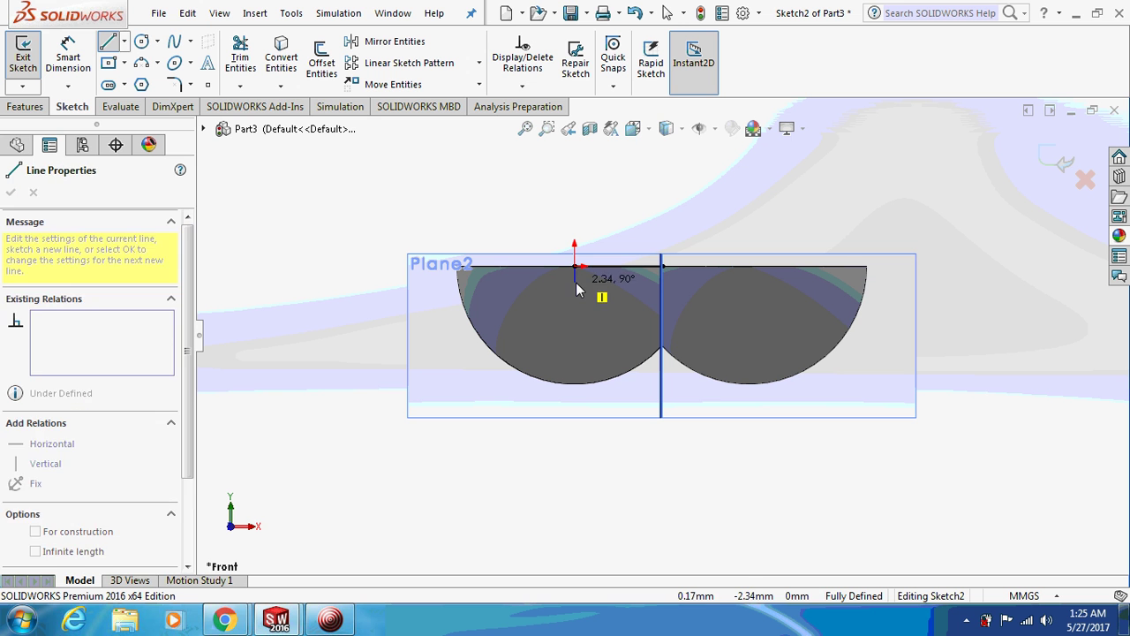
key(Escape)
Step: Close the profile with a spline from the short drop's end to the horizontal line's far end
click(174, 41)
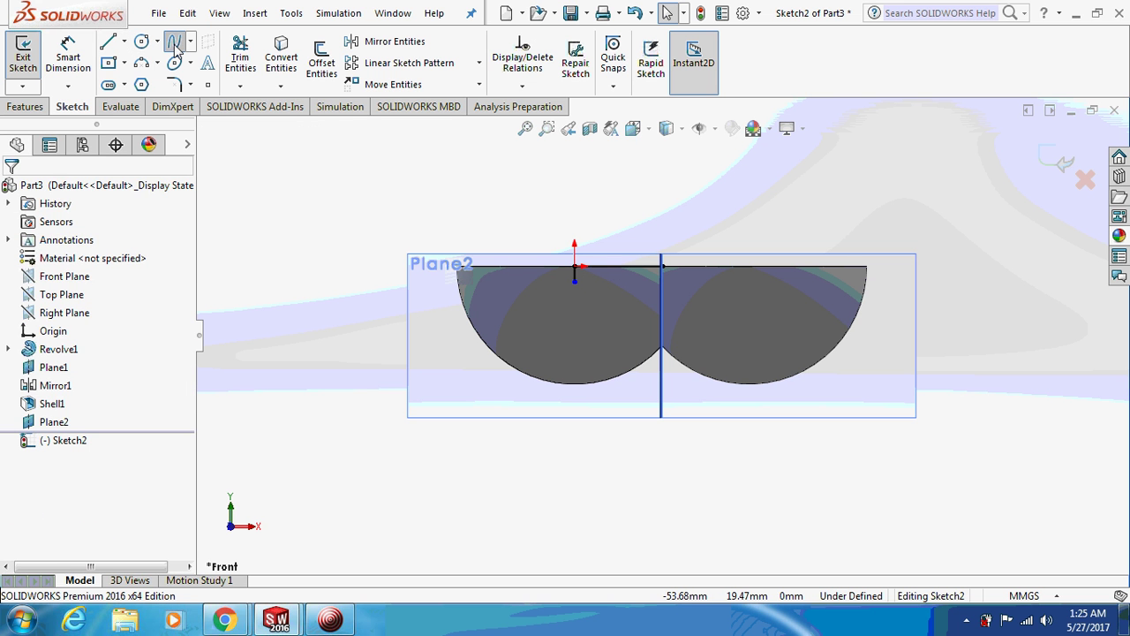
click(578, 283)
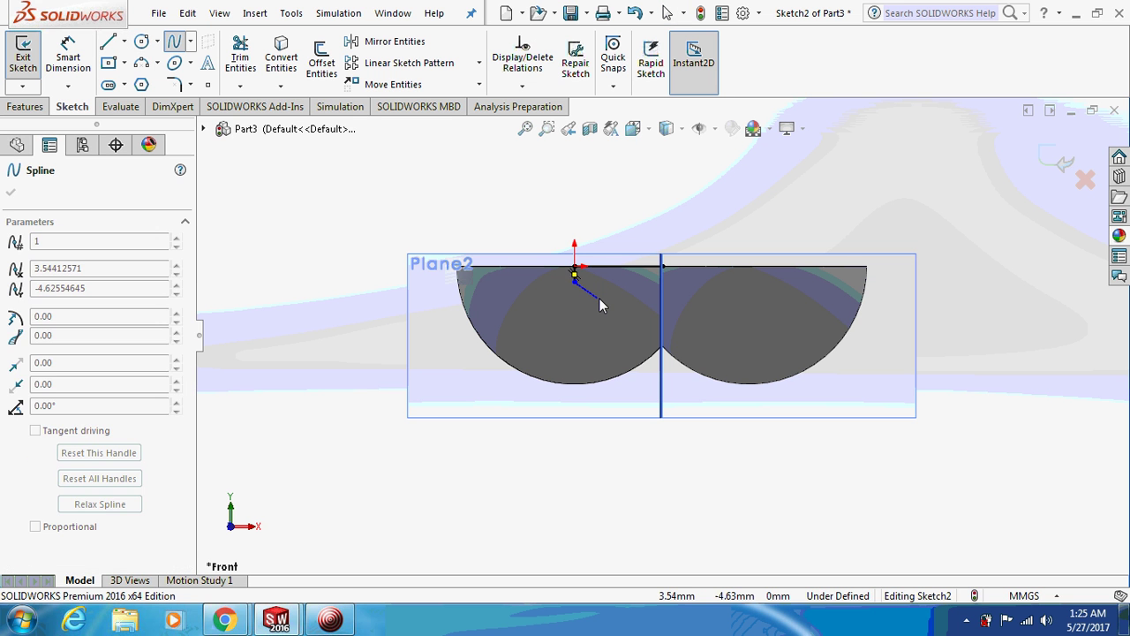
click(600, 297)
click(641, 283)
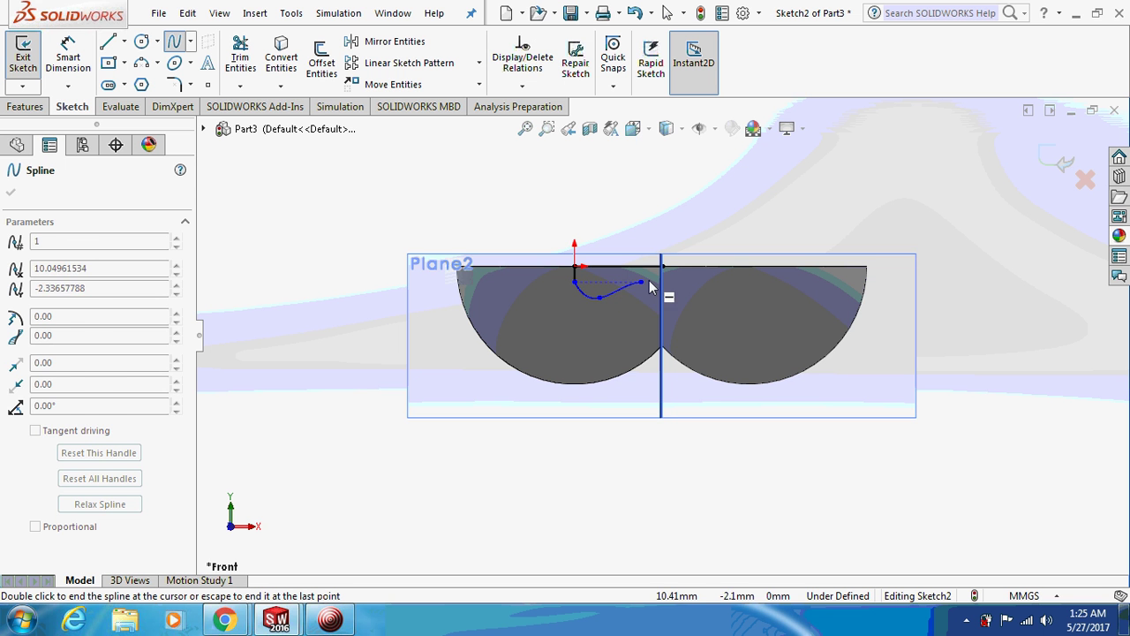
double_click(662, 267)
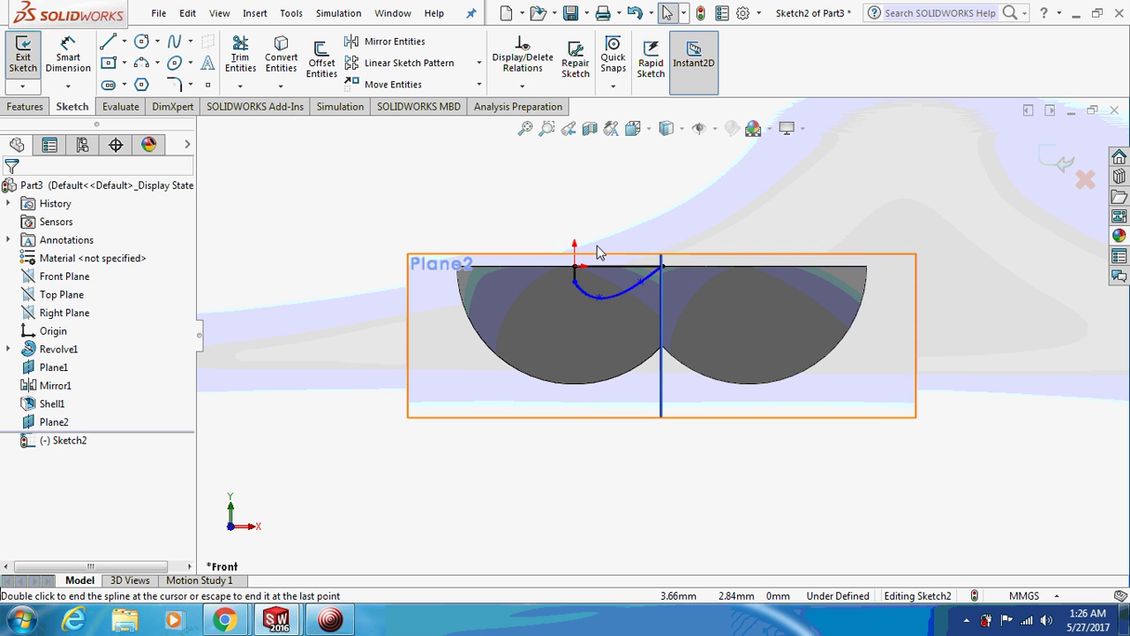
middle_drag(598, 247, 595, 371)
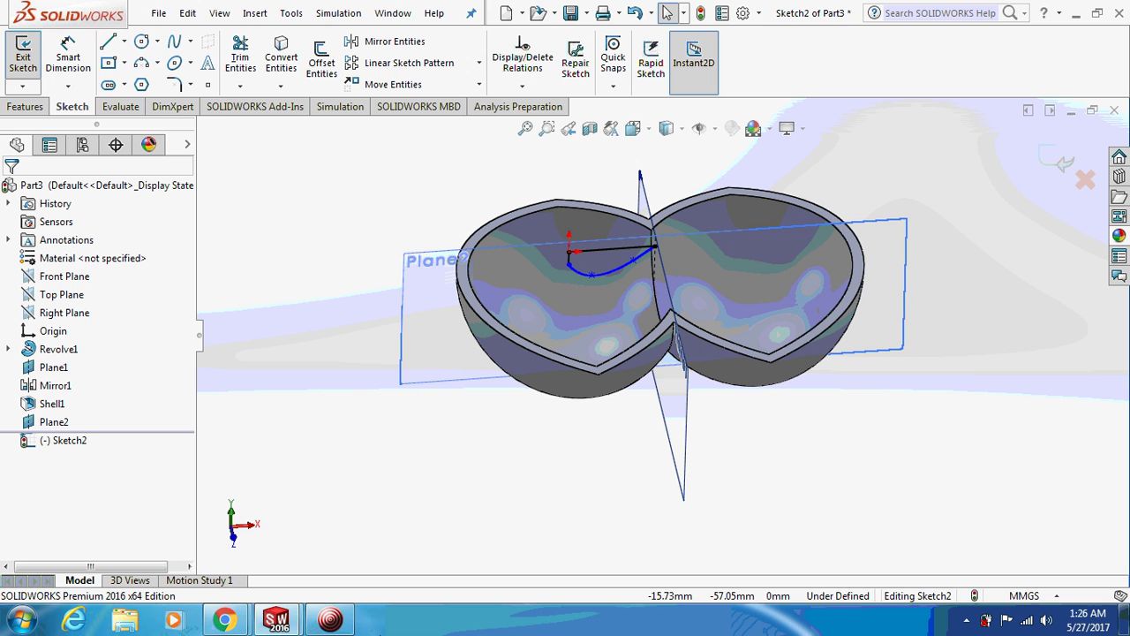
middle_drag(283, 477, 265, 415)
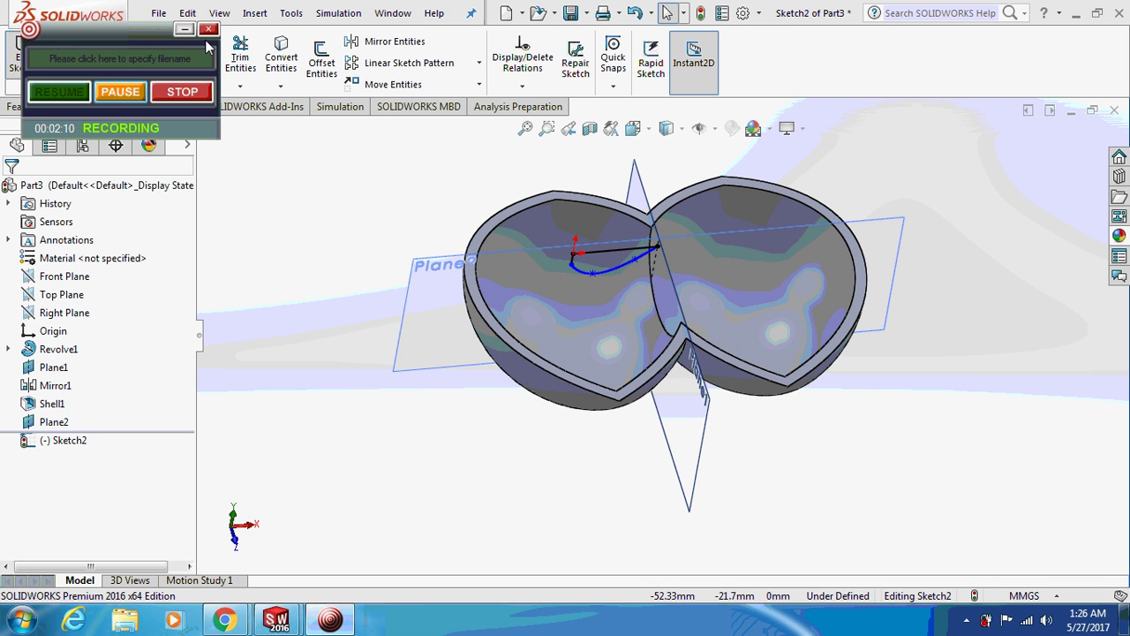
click(182, 33)
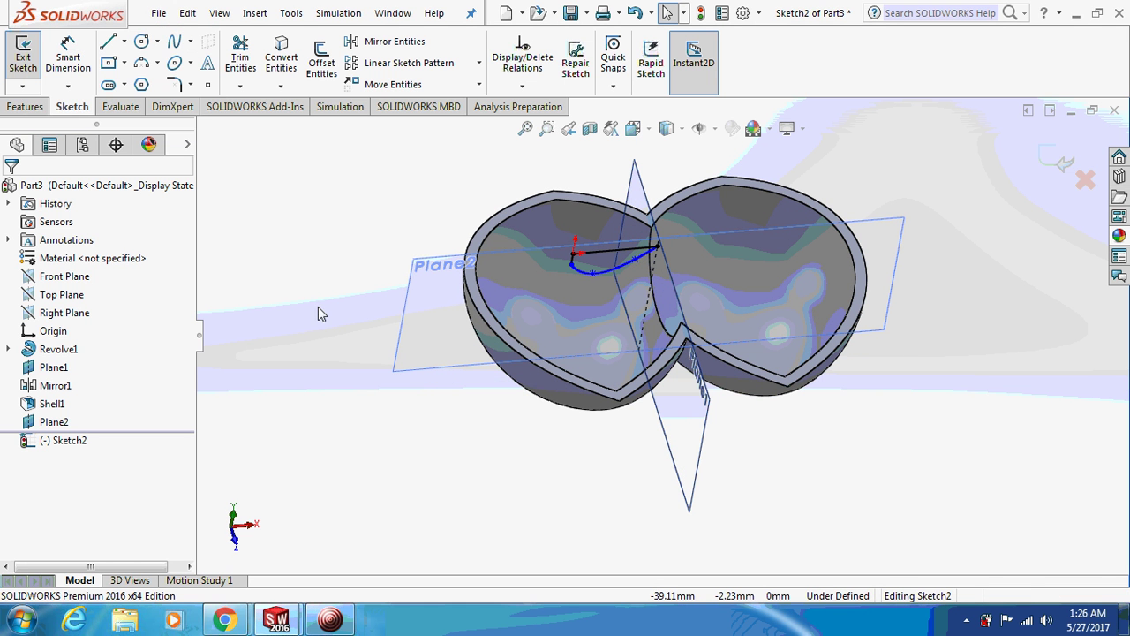
scroll(252, 313, down, 2)
Step: Extruded-cut the Plane2 profile downward with increased blind depth, notching the bucket rim
click(25, 107)
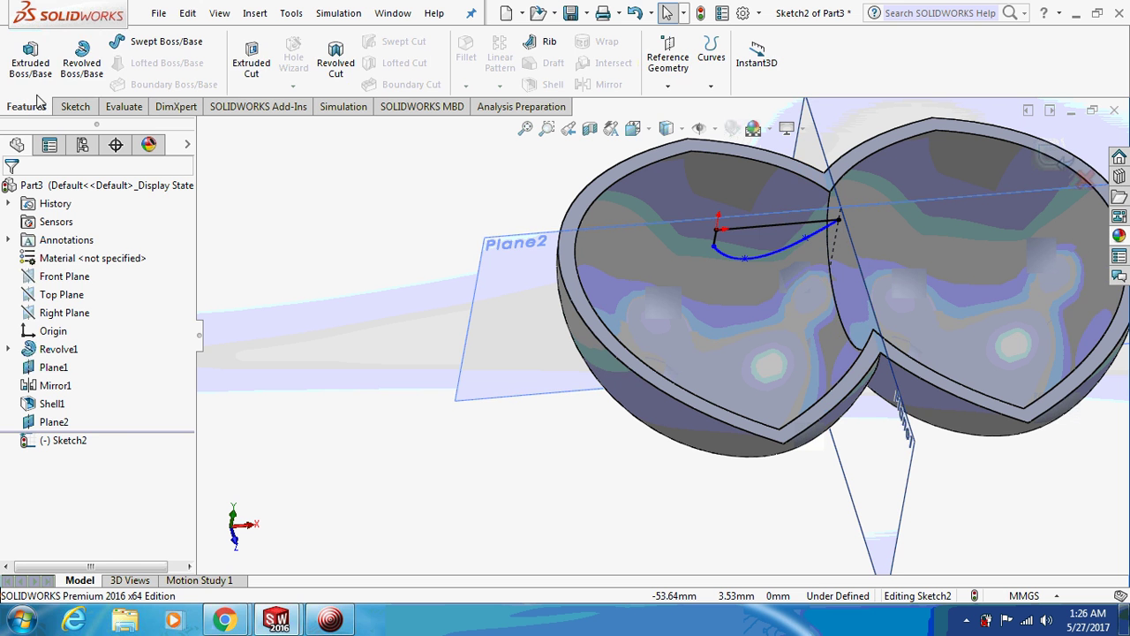
click(253, 63)
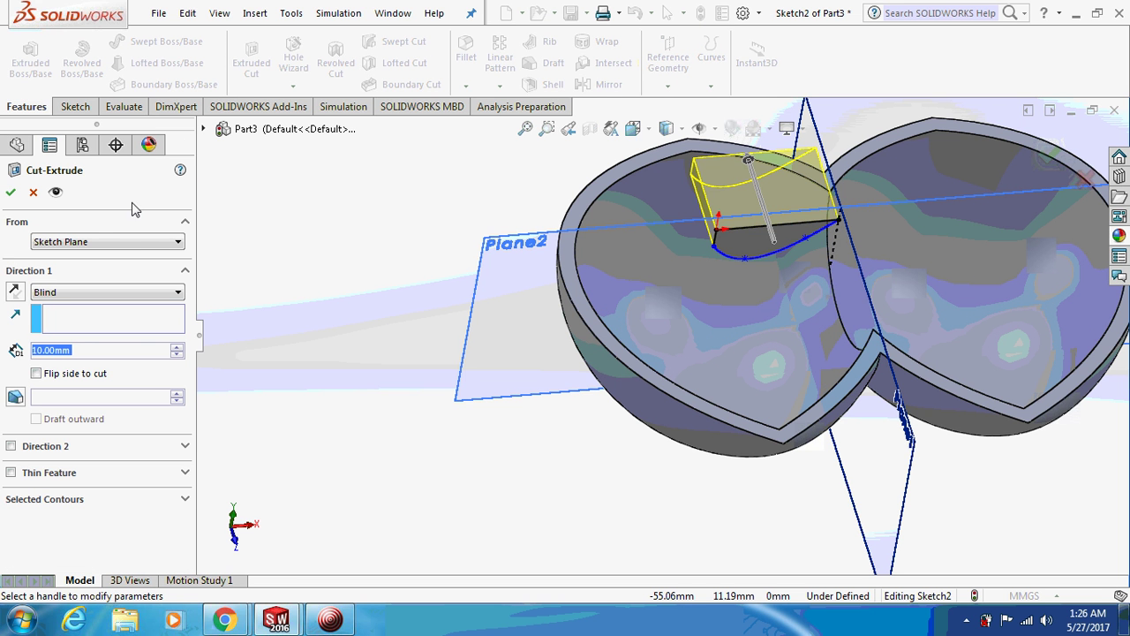
click(15, 292)
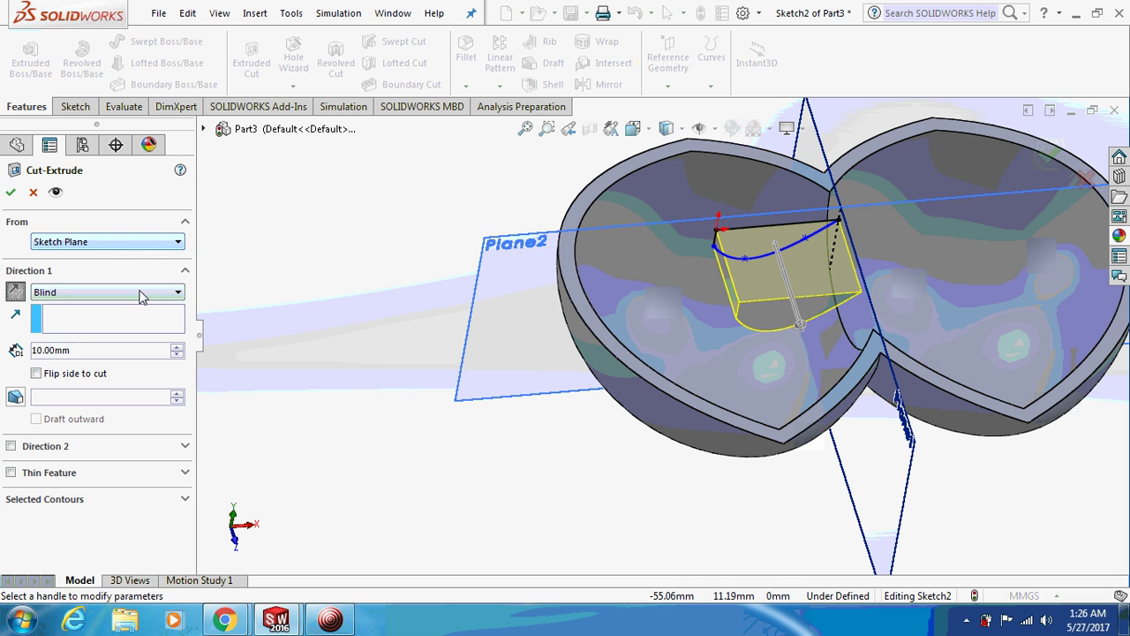
click(177, 347)
click(176, 347)
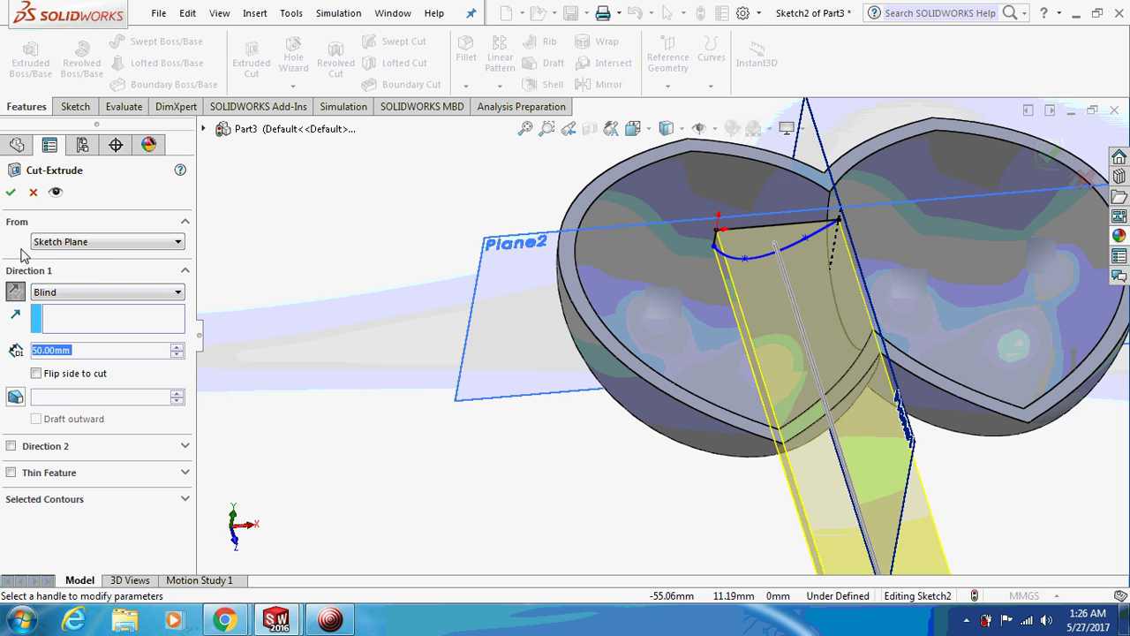
click(10, 192)
mouse_move(299, 295)
middle_down()
mouse_move(387, 228)
mouse_move(444, 308)
middle_up()
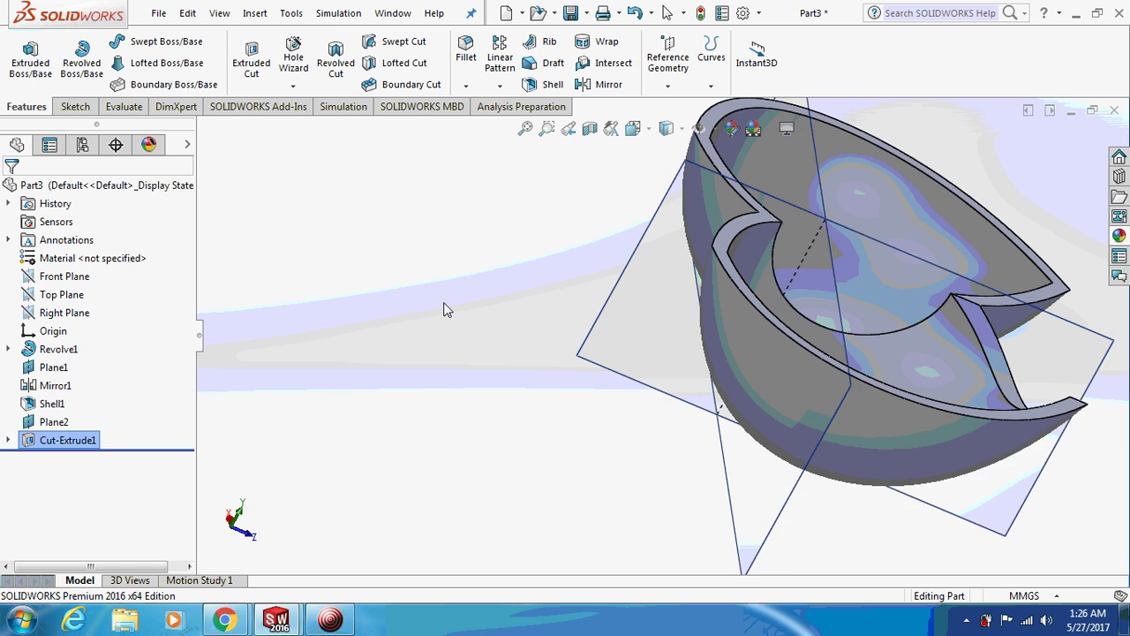
Step: Sketch on Right Plane a reversed 0.5 mm offset of the bucket's curved edge
right_click(60, 313)
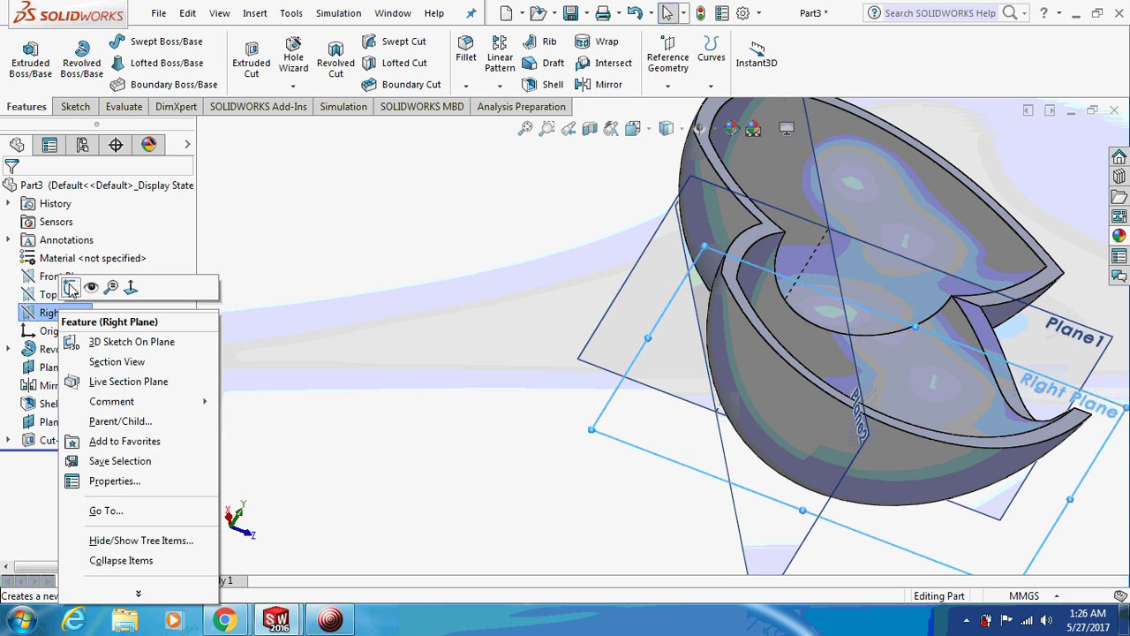
click(70, 288)
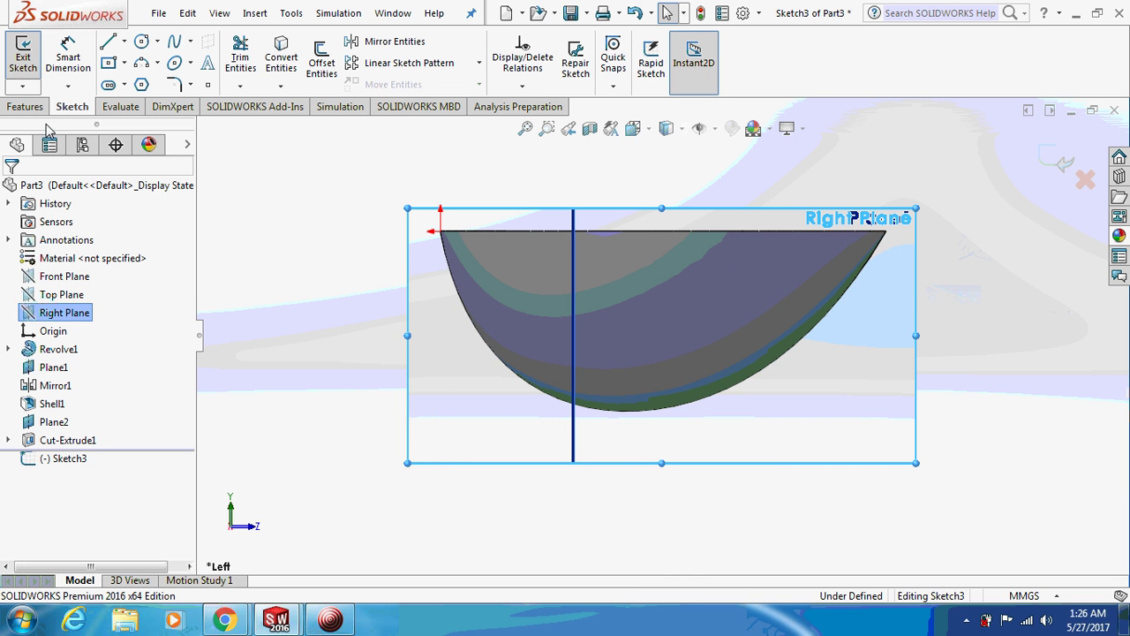
click(321, 60)
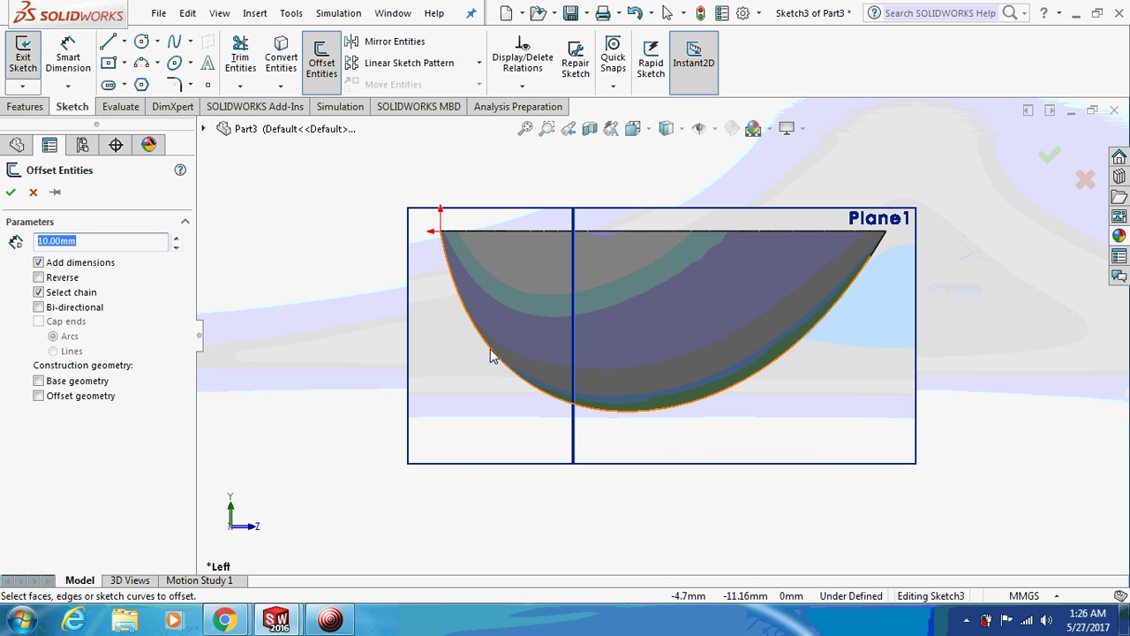
click(490, 349)
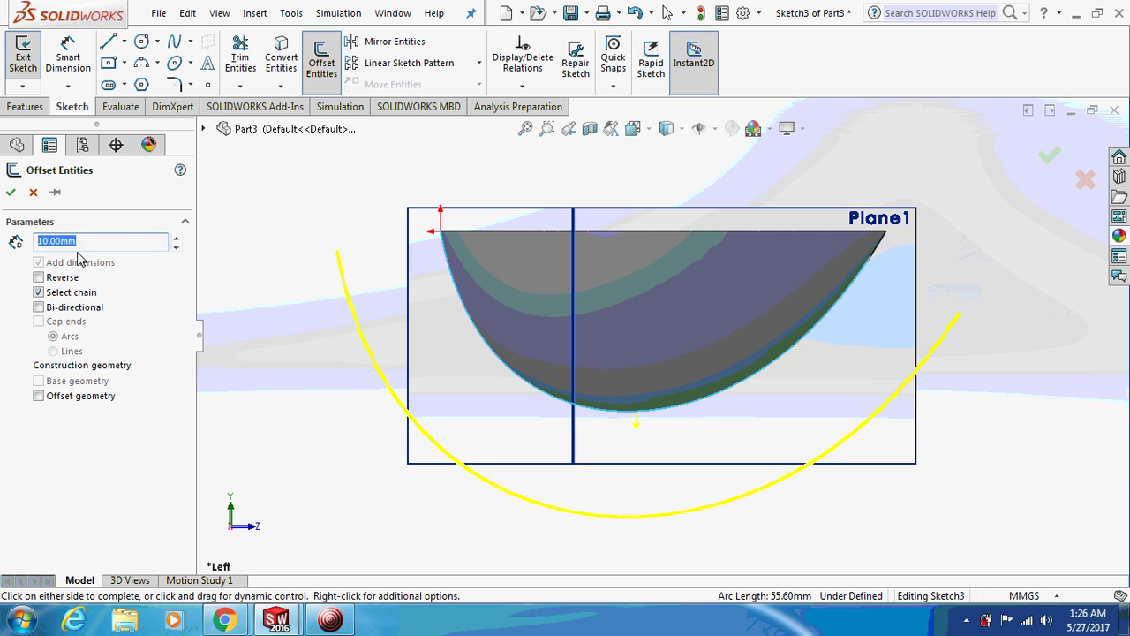
text(0.5)
key(Return)
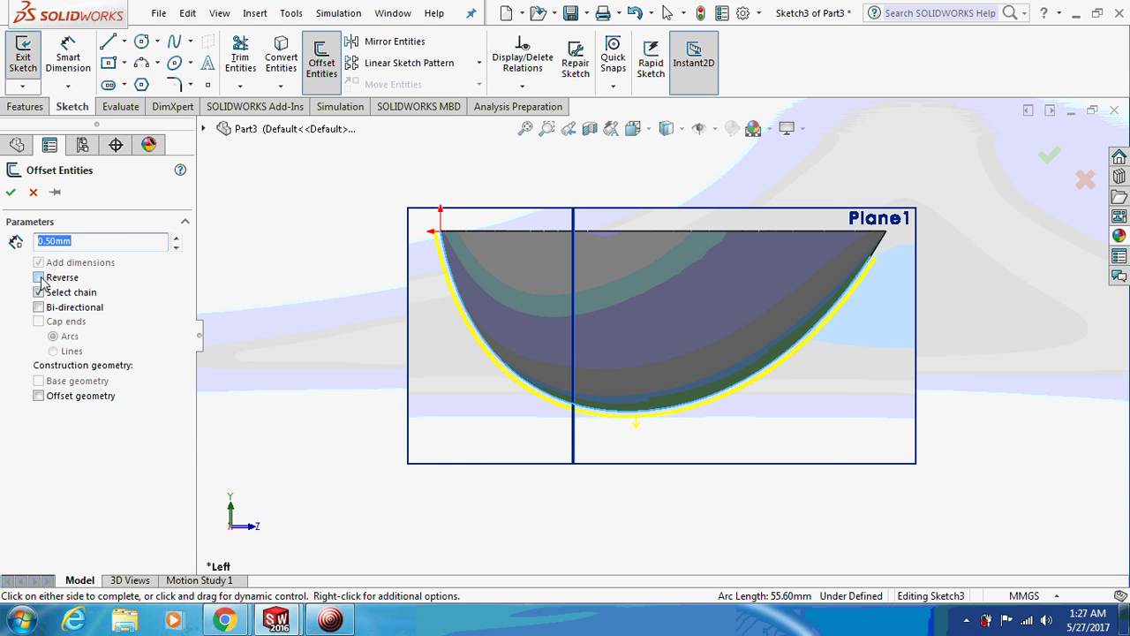
click(11, 191)
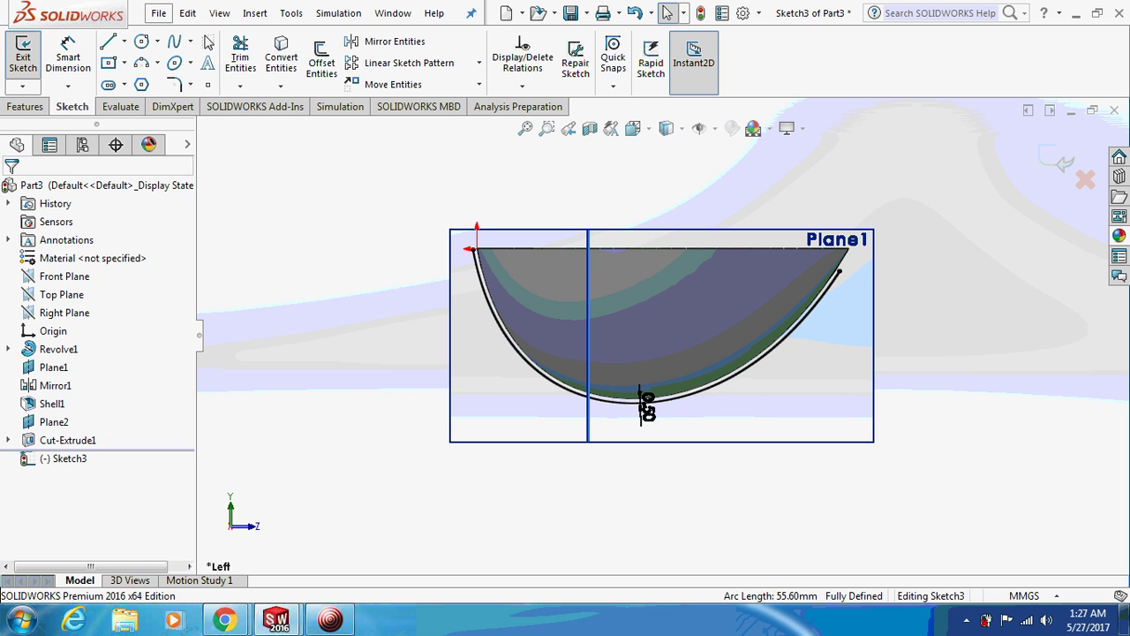
key(Delete)
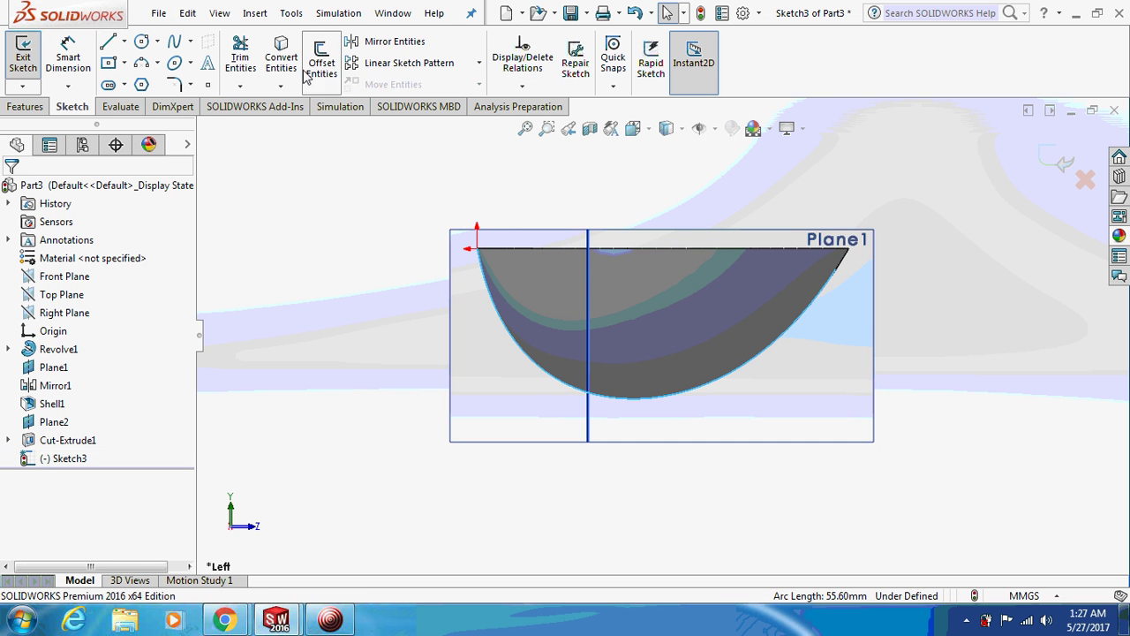
click(322, 64)
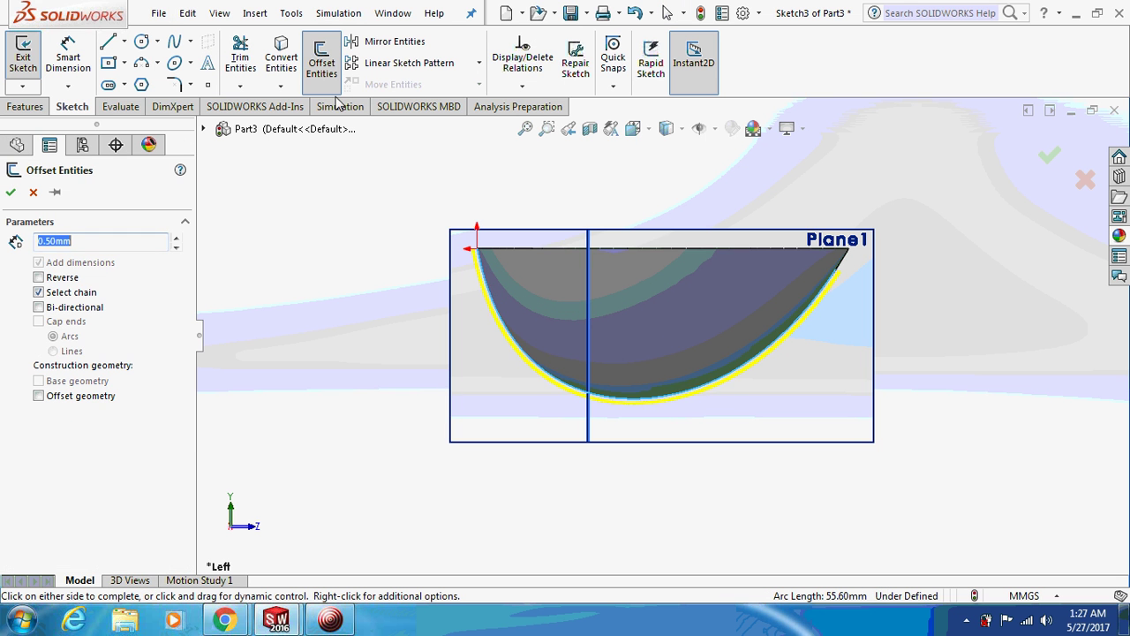
click(38, 278)
click(10, 191)
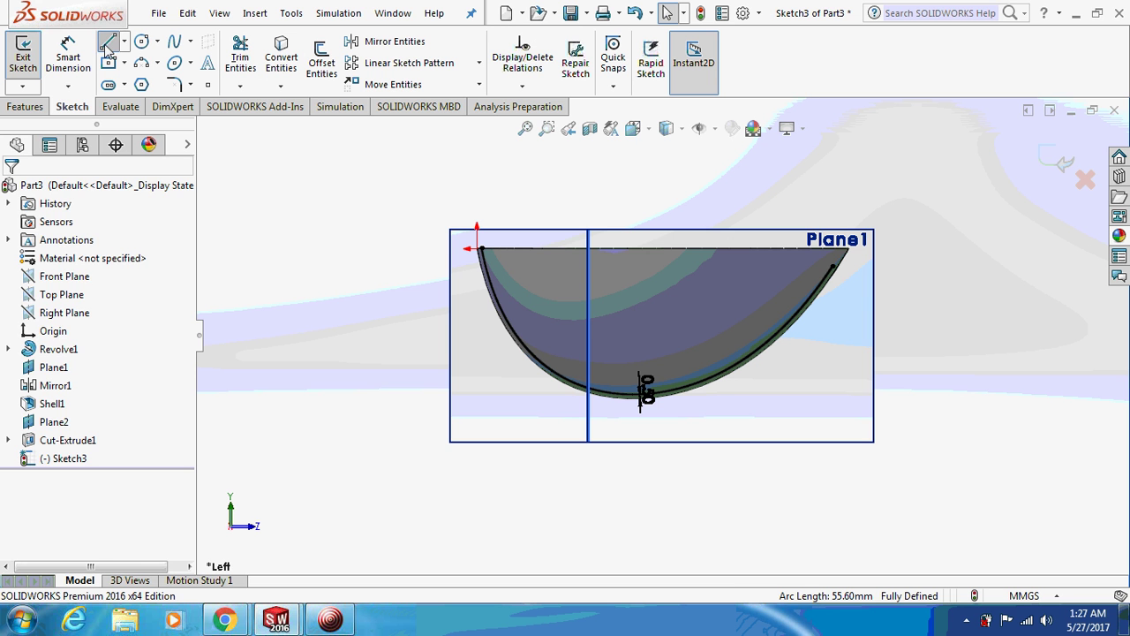
Step: Add the 38, 21.17 and 14.82 mm line outline and trim it against the offset curve
click(108, 42)
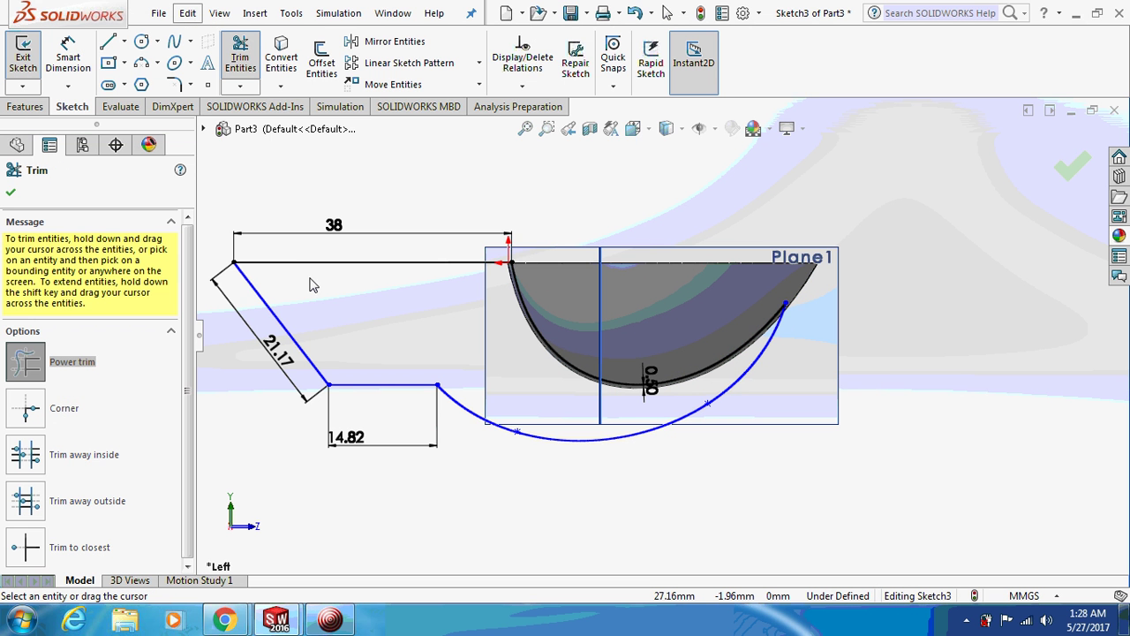
click(10, 195)
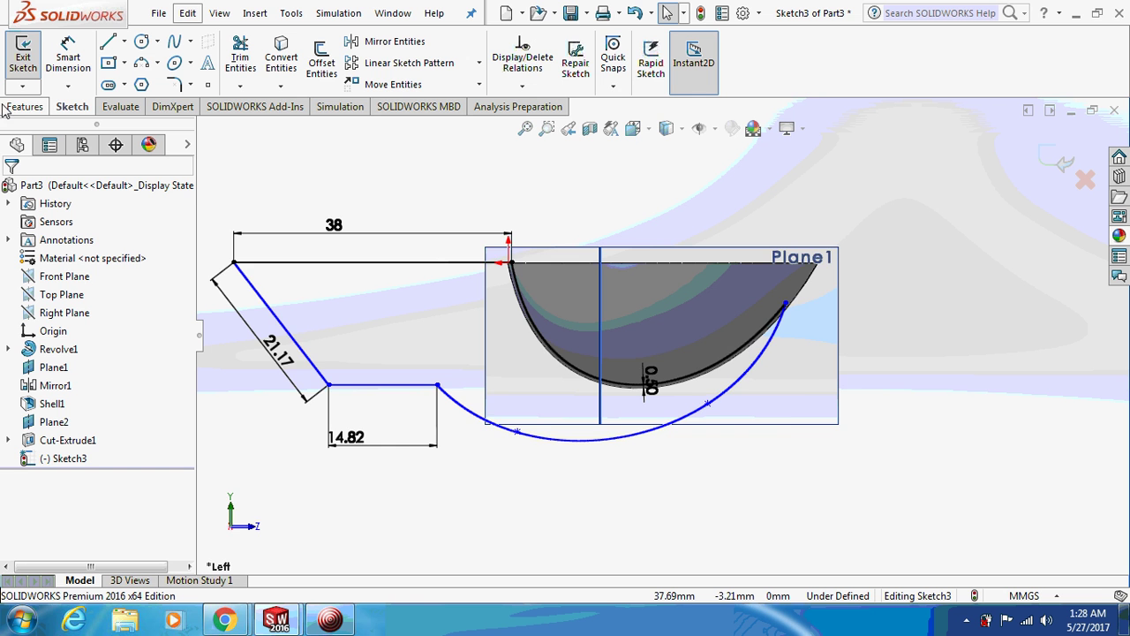
middle_drag(298, 192, 344, 254)
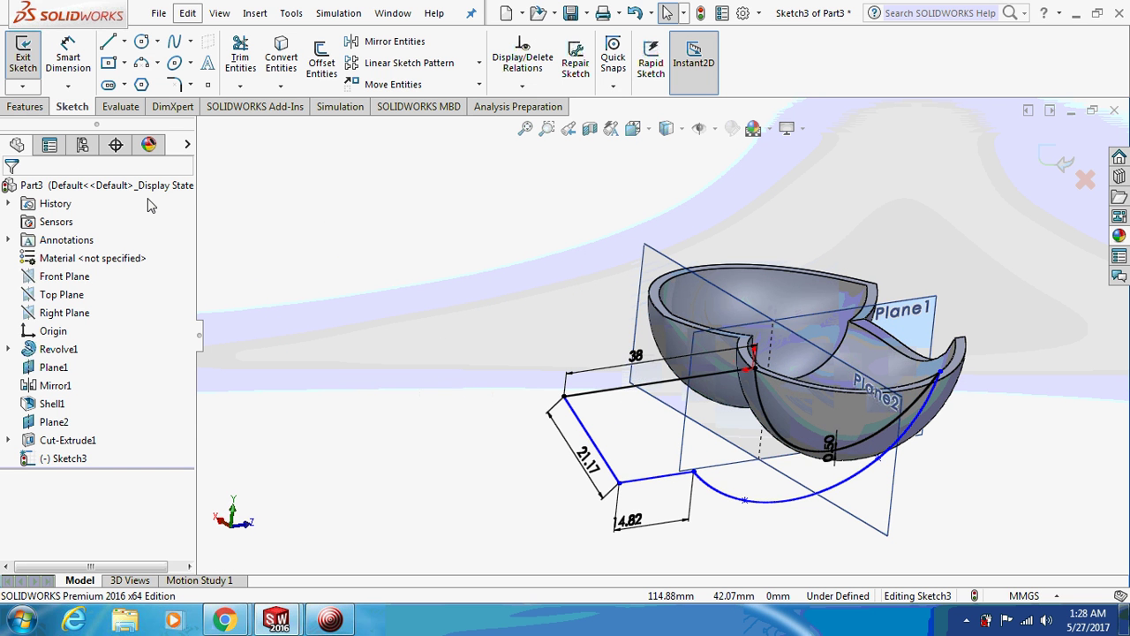
Step: Extrude Sketch3 mid-plane to 4.2 mm, forming Boss-Extrude1 as the bucket's flat arm
click(26, 106)
click(30, 62)
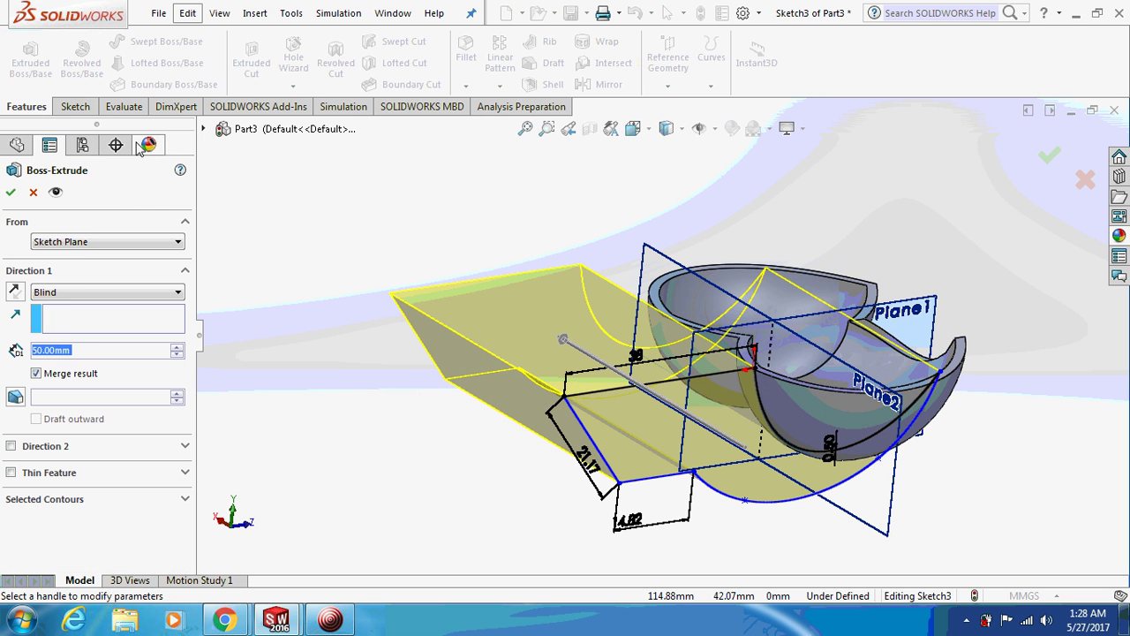
click(85, 292)
click(70, 385)
text(4)
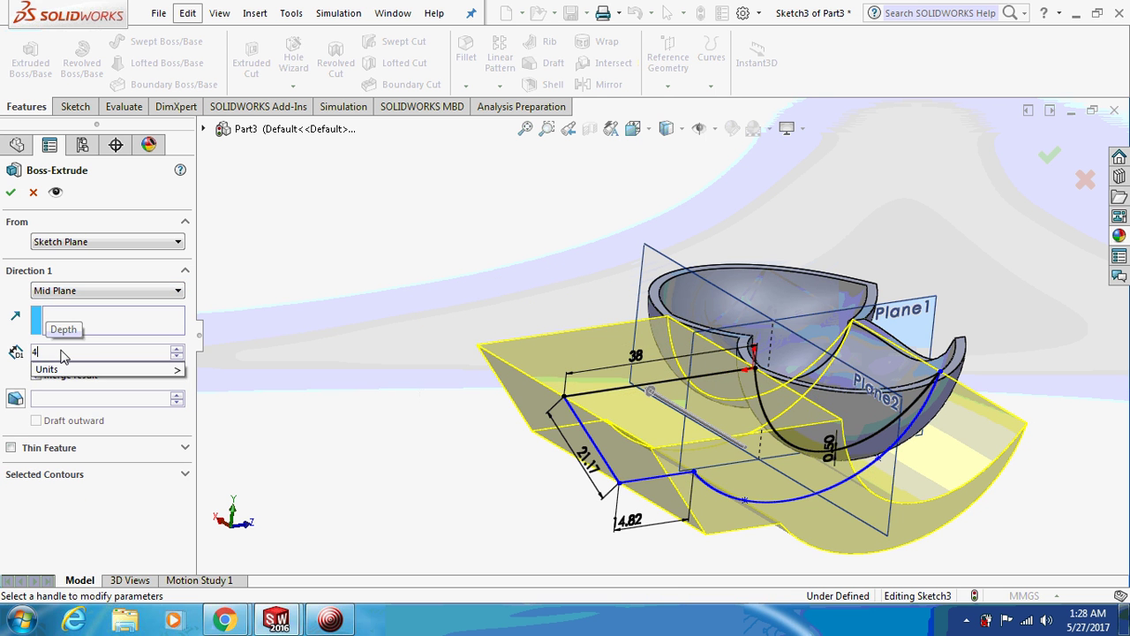
text(.2)
key(Return)
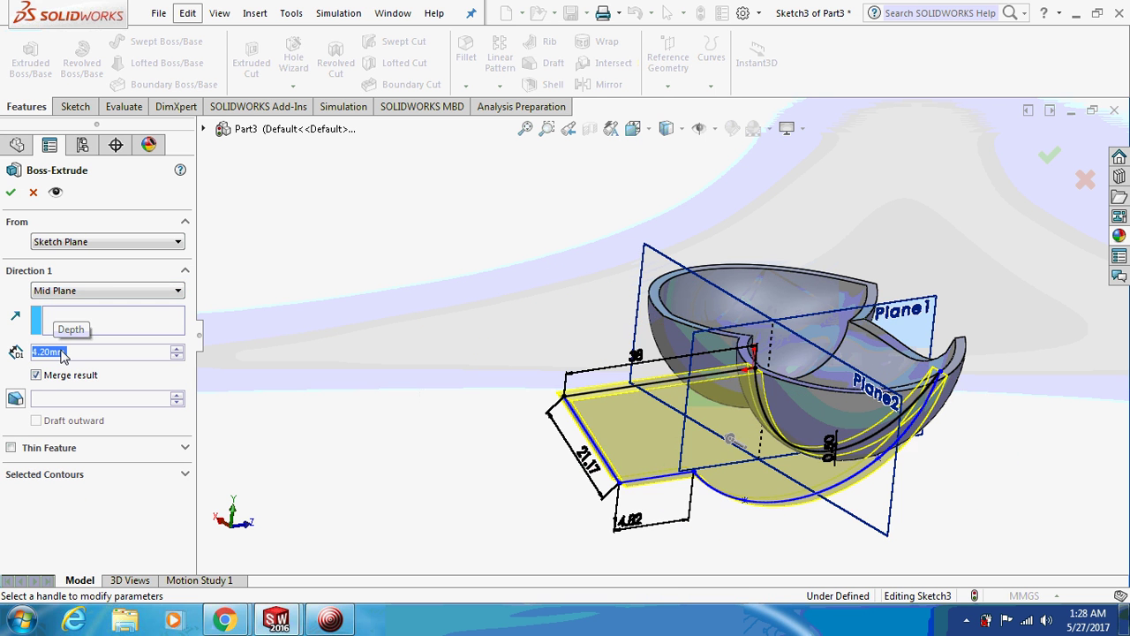
click(11, 194)
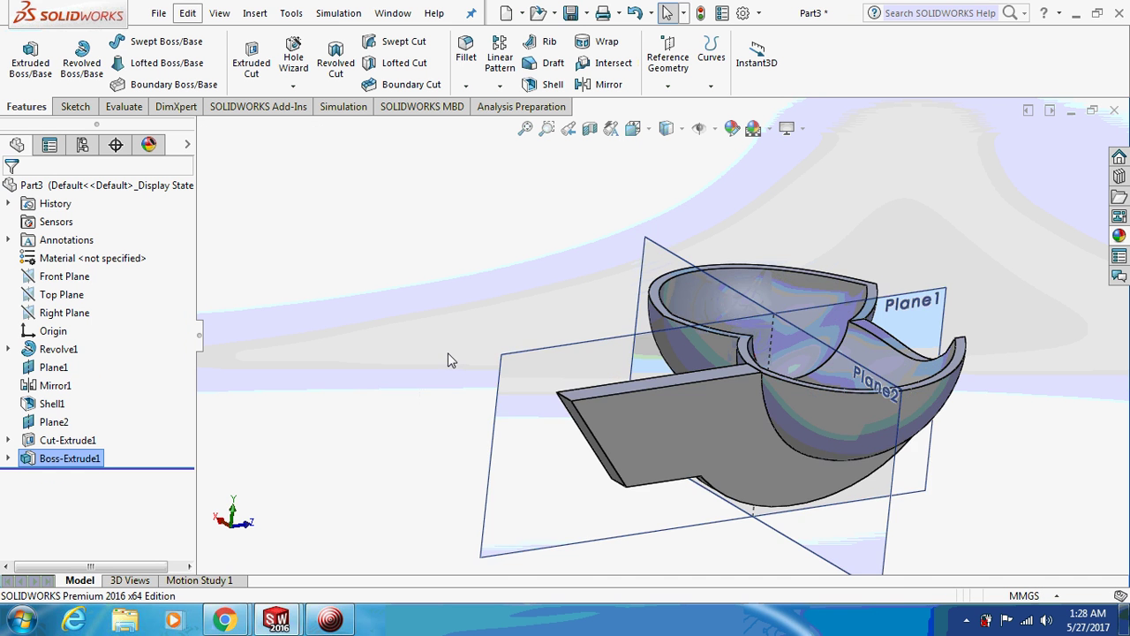
mouse_move(448, 353)
middle_down()
mouse_move(464, 384)
mouse_move(433, 374)
mouse_move(409, 312)
mouse_move(404, 333)
mouse_move(448, 148)
middle_up()
Step: Start a 0.5 mm fillet and clear the wrongly picked plate face
click(465, 86)
click(481, 151)
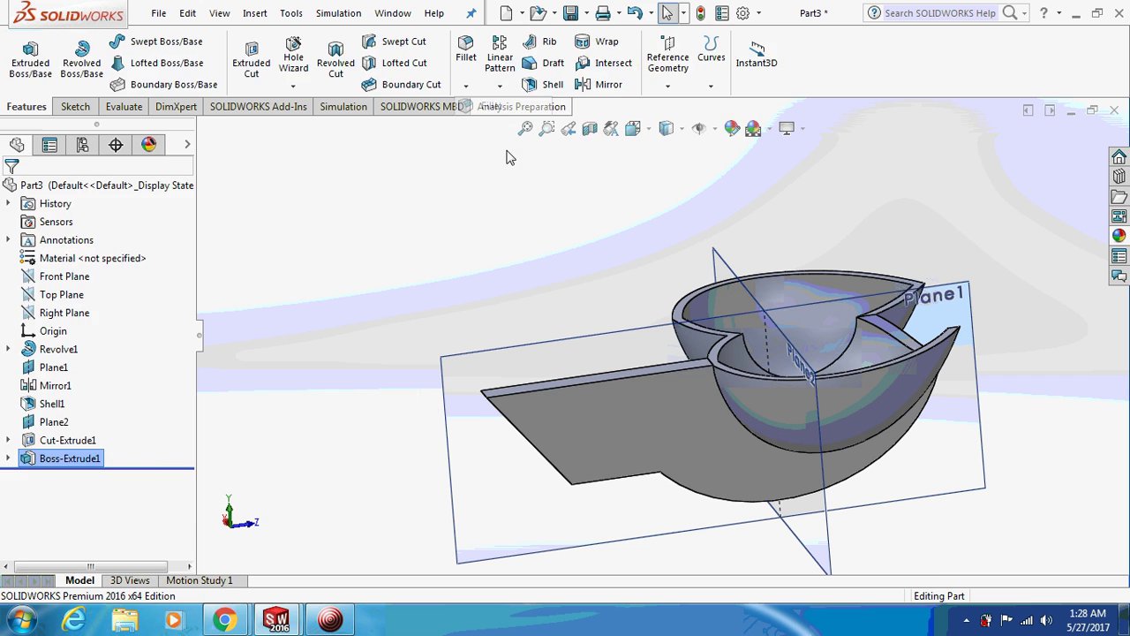
click(723, 407)
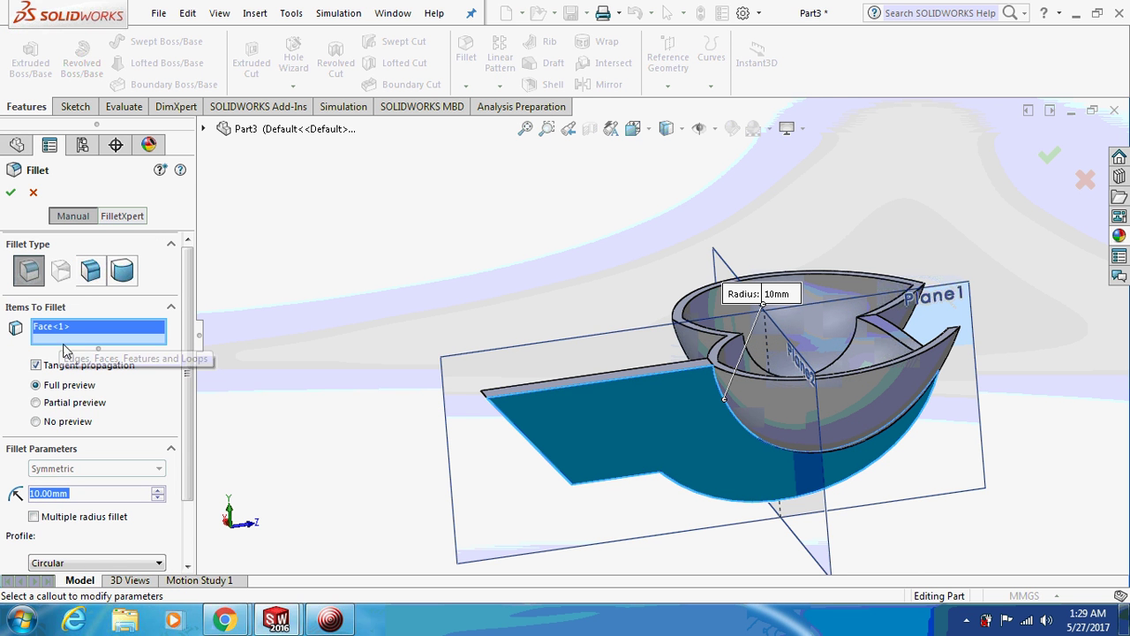
text(0.)
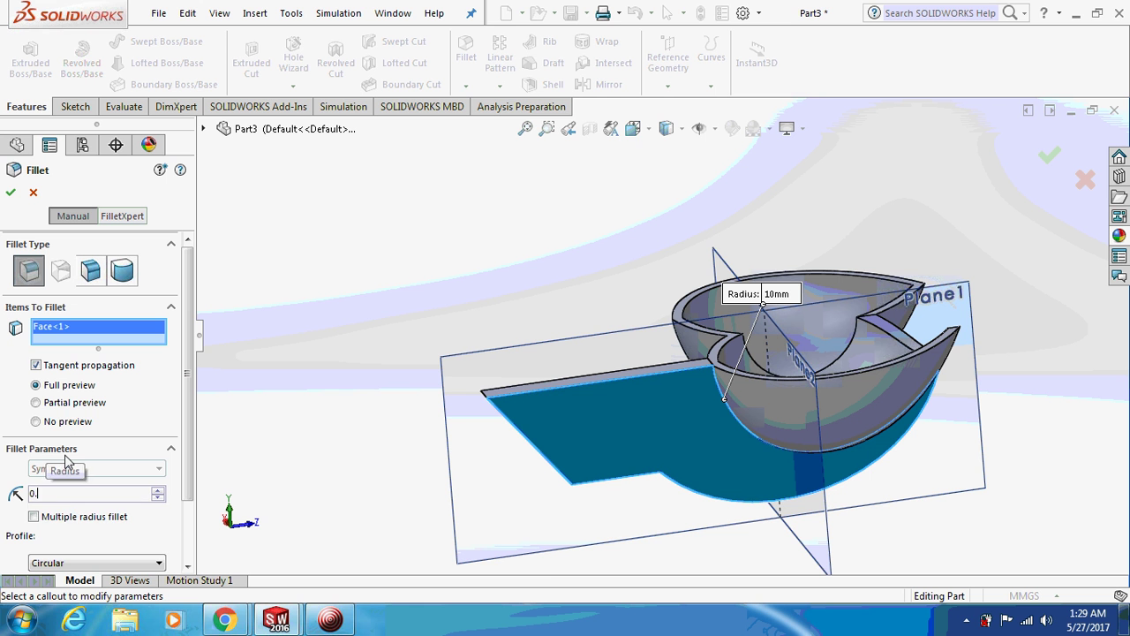
text(5)
key(Return)
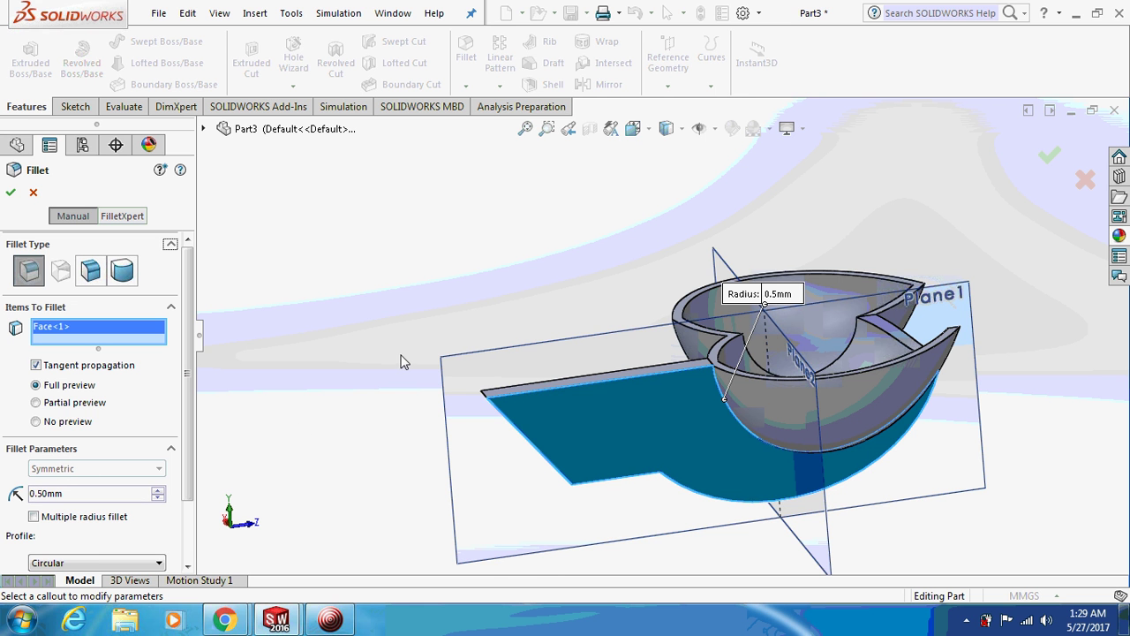
middle_drag(399, 360, 702, 431)
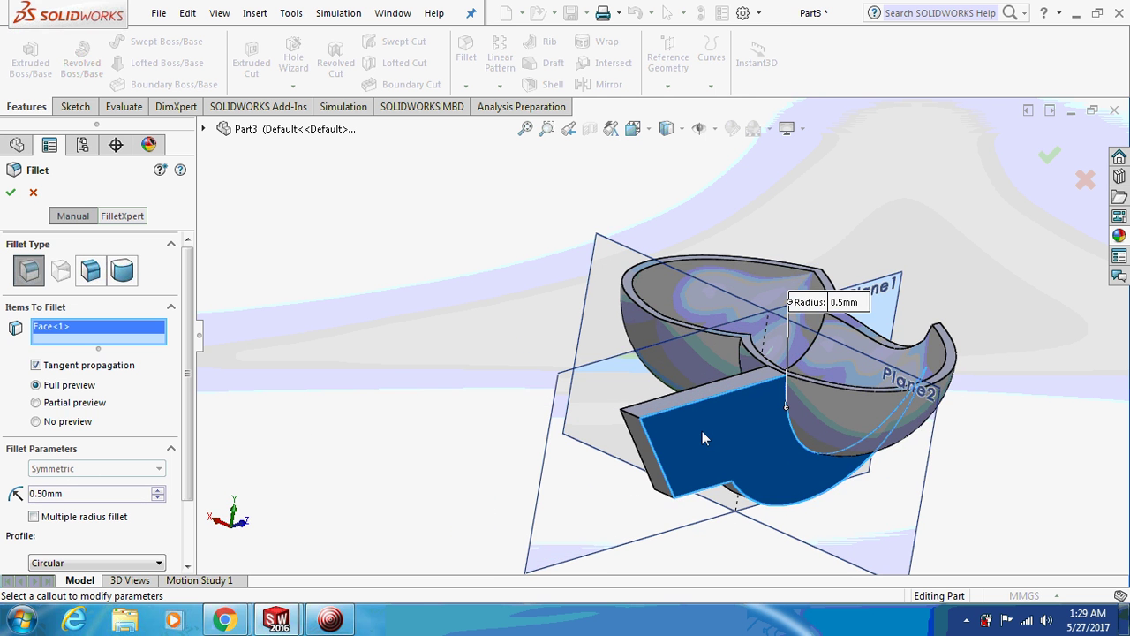
right_click(86, 326)
click(115, 330)
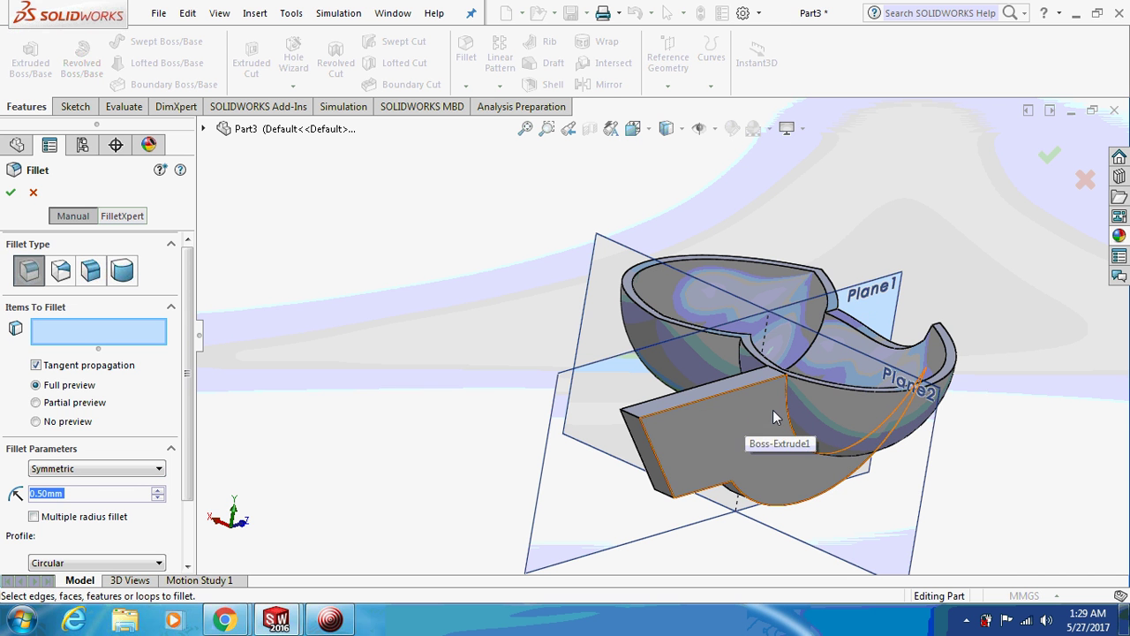
Step: Round the six bowl rim and inner ridge edges, creating Fillet1
click(791, 426)
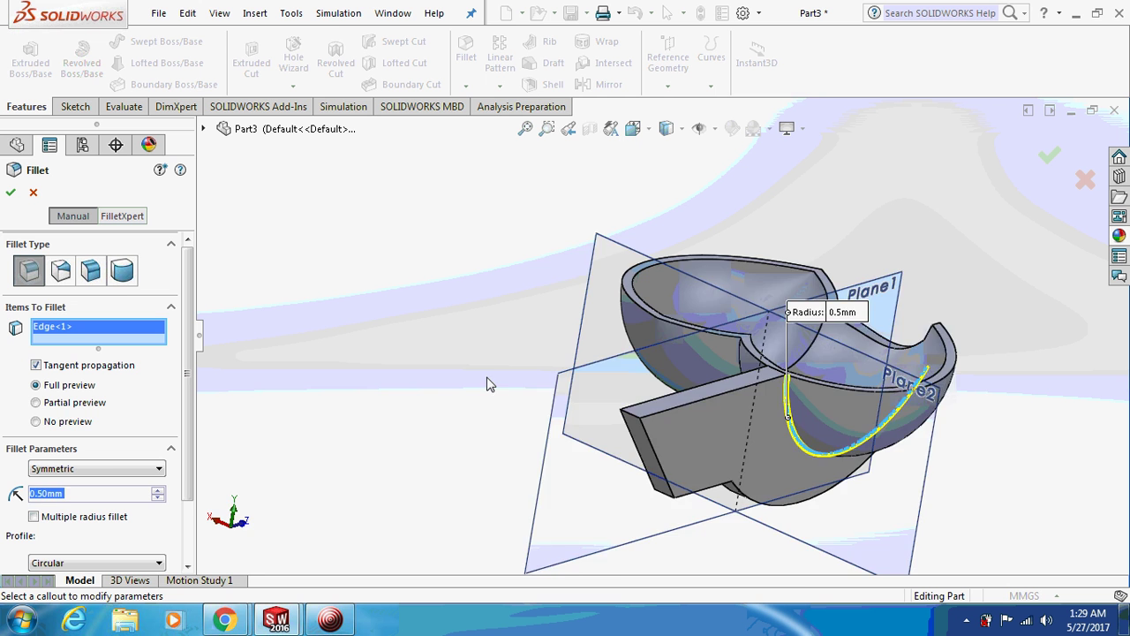
middle_drag(491, 384, 592, 429)
click(791, 394)
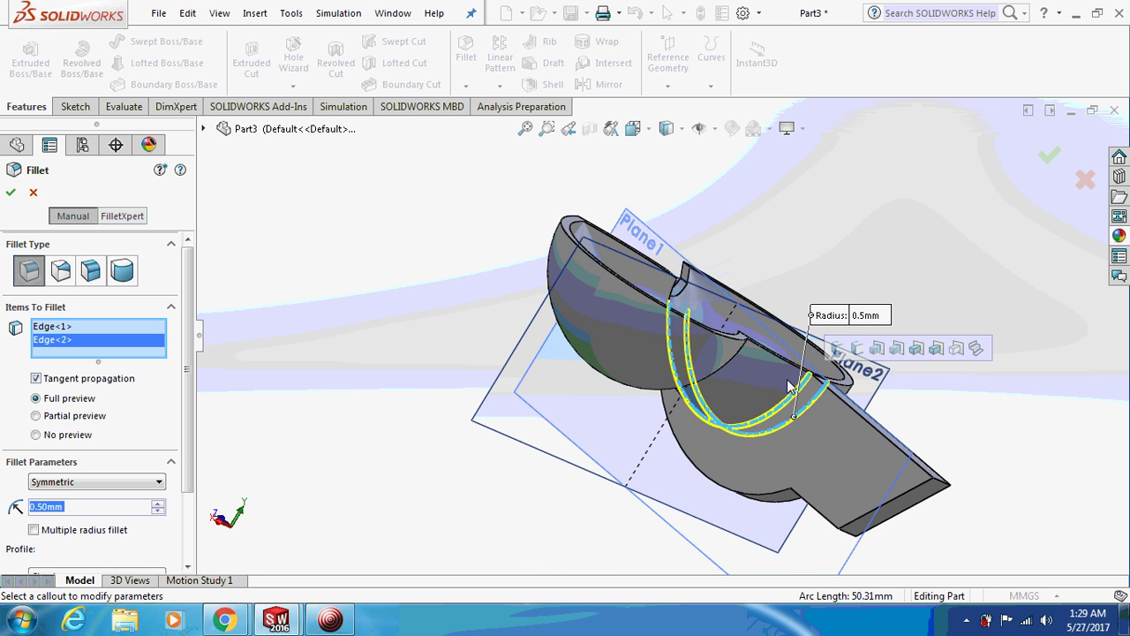
click(777, 326)
middle_drag(802, 242, 734, 351)
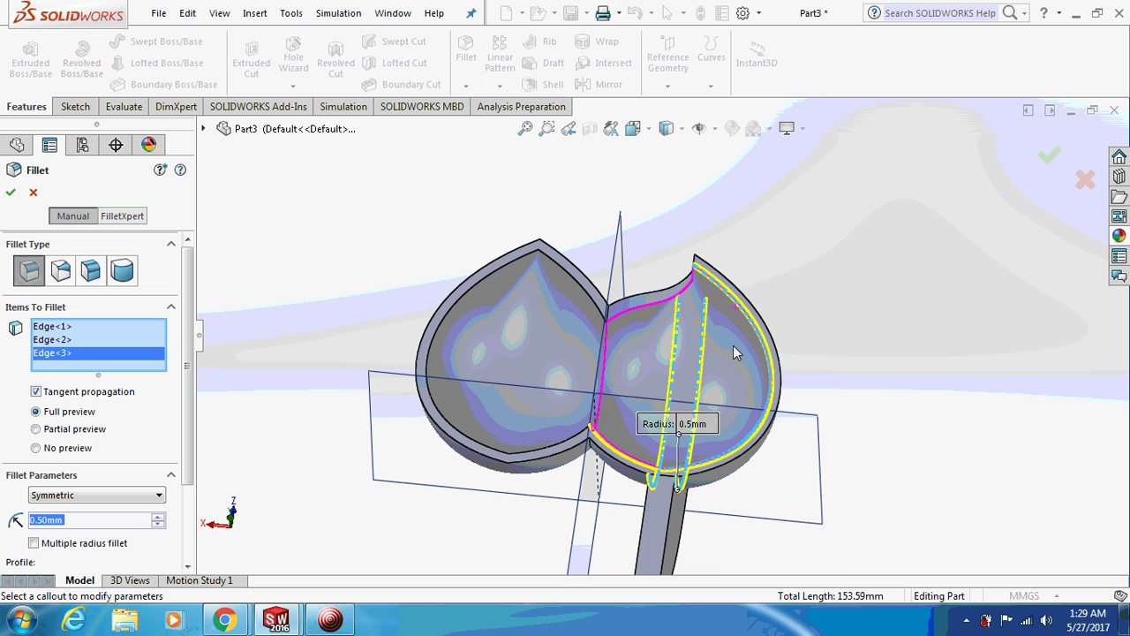
click(627, 307)
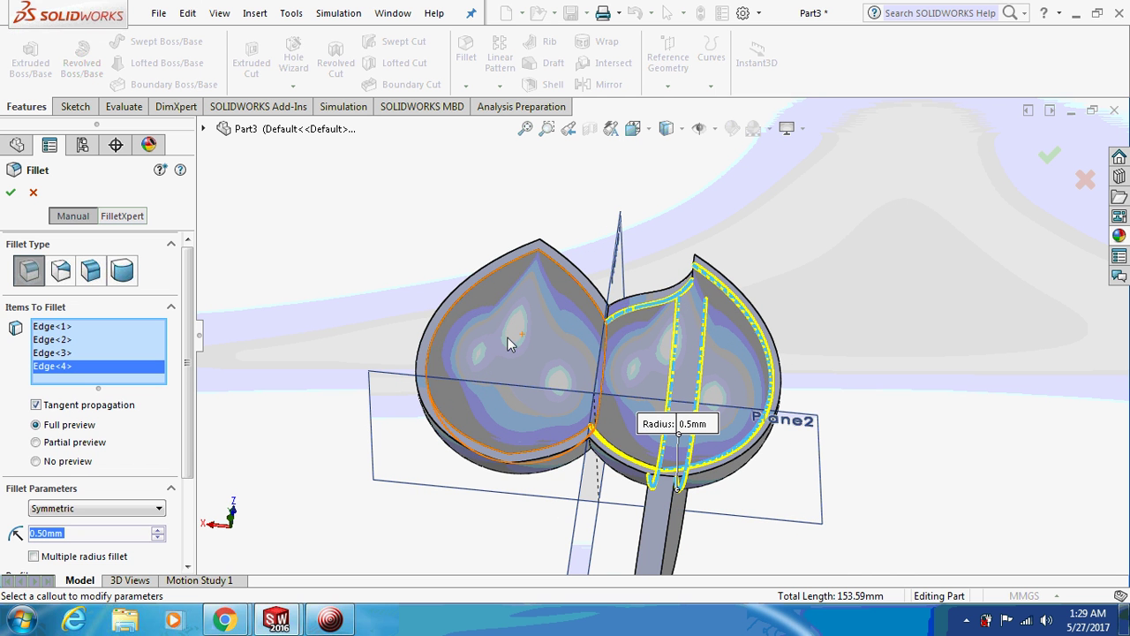
click(497, 269)
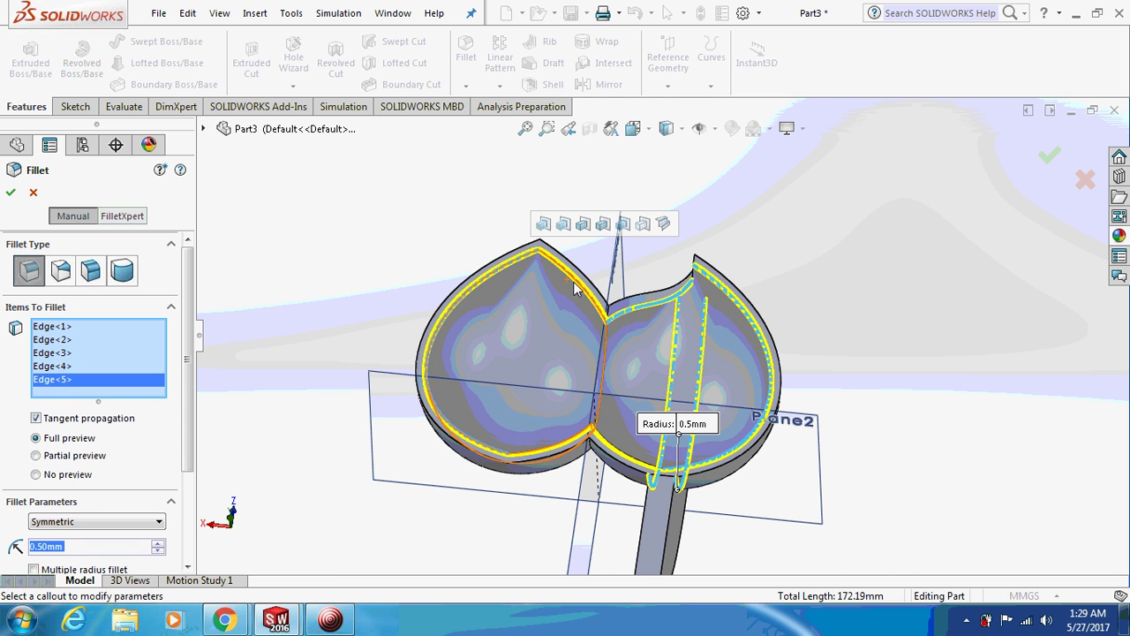
click(575, 288)
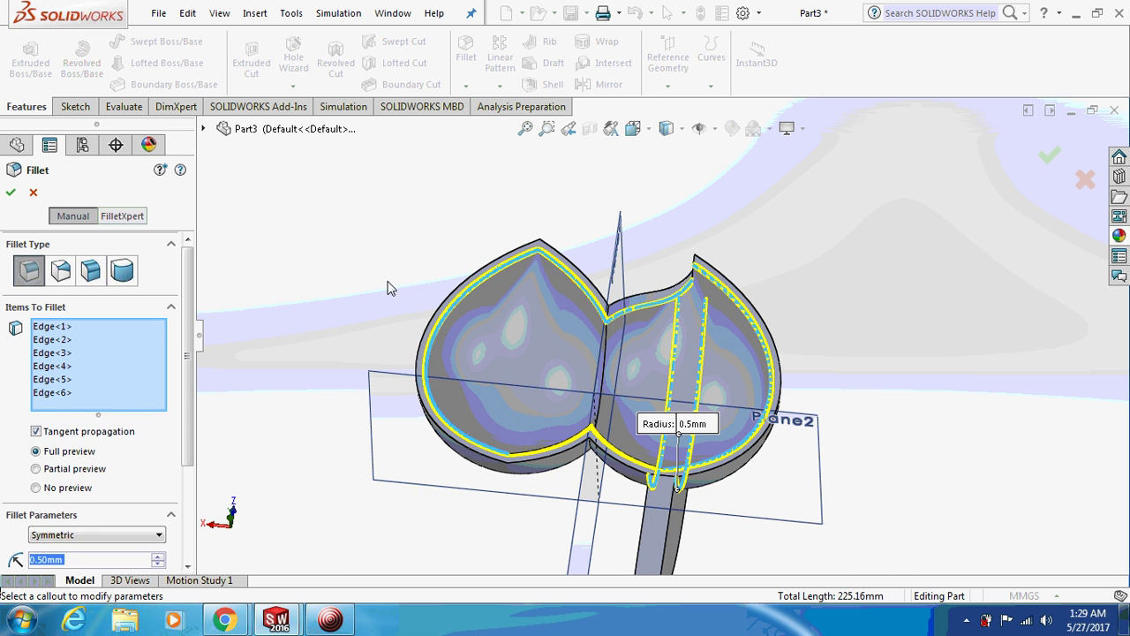
click(11, 192)
mouse_move(358, 298)
middle_down()
mouse_move(443, 294)
mouse_move(424, 410)
mouse_move(385, 306)
mouse_move(407, 305)
mouse_move(408, 385)
middle_up()
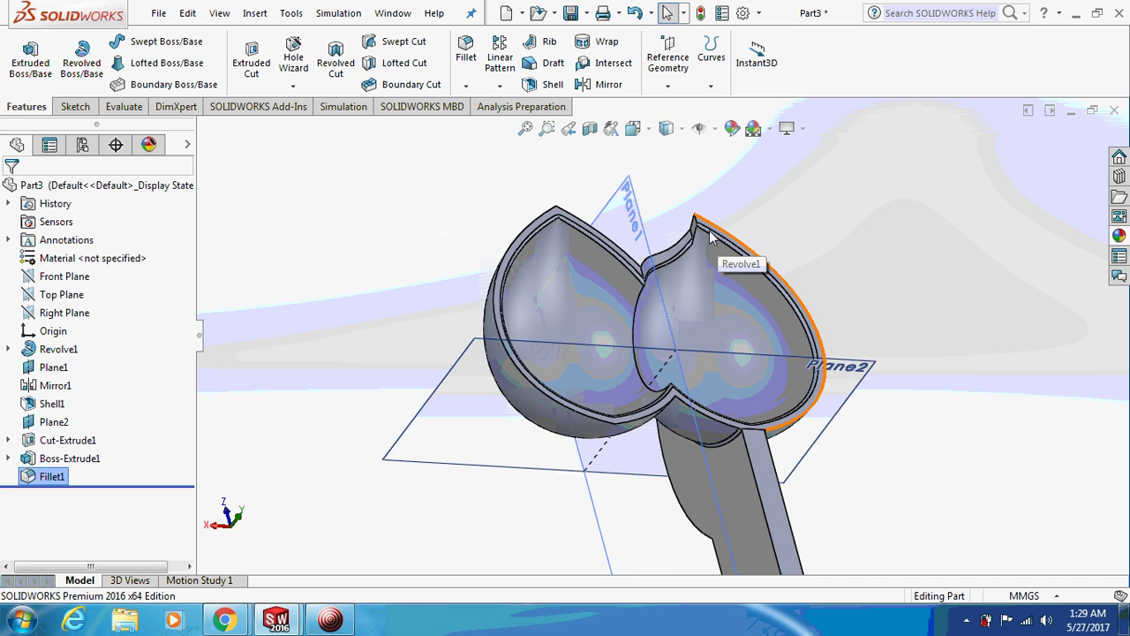
Step: Try mirroring Fillet1 and Boss-Extrude1 about Plane1, then cancel after the rebuild error
mouse_move(711, 237)
middle_down()
mouse_move(667, 252)
mouse_move(688, 253)
mouse_move(680, 257)
middle_up()
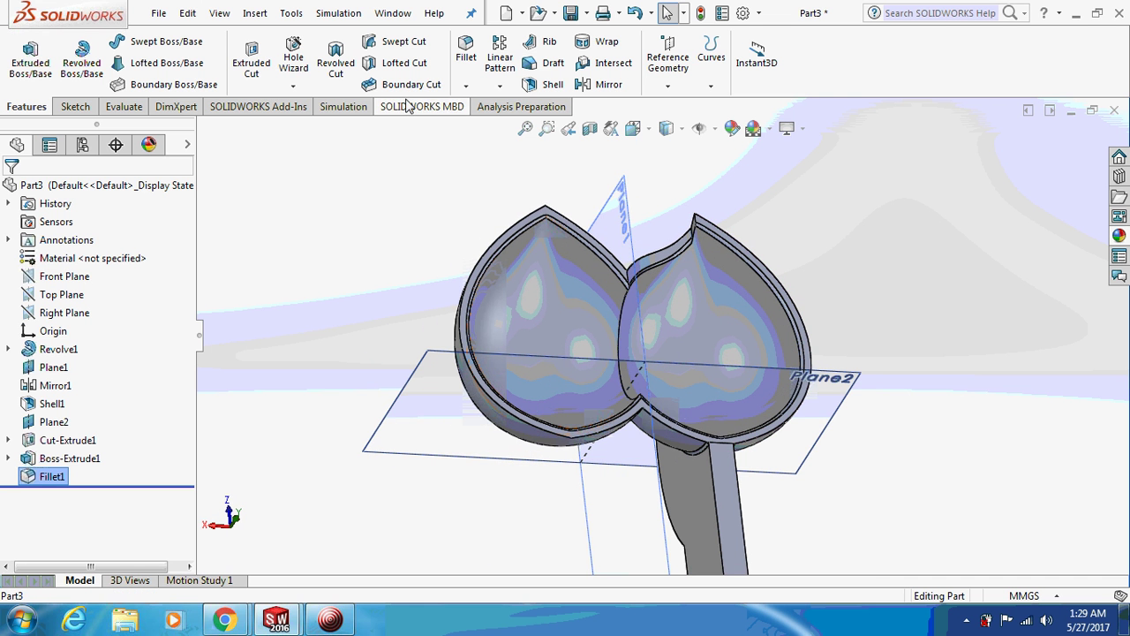
click(500, 86)
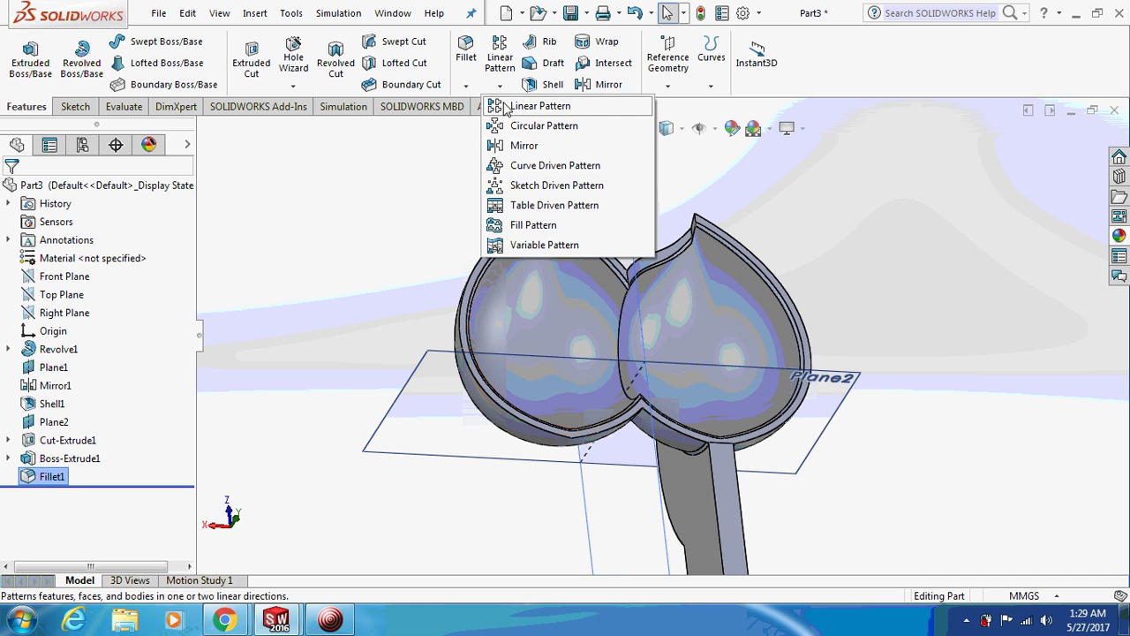
click(524, 148)
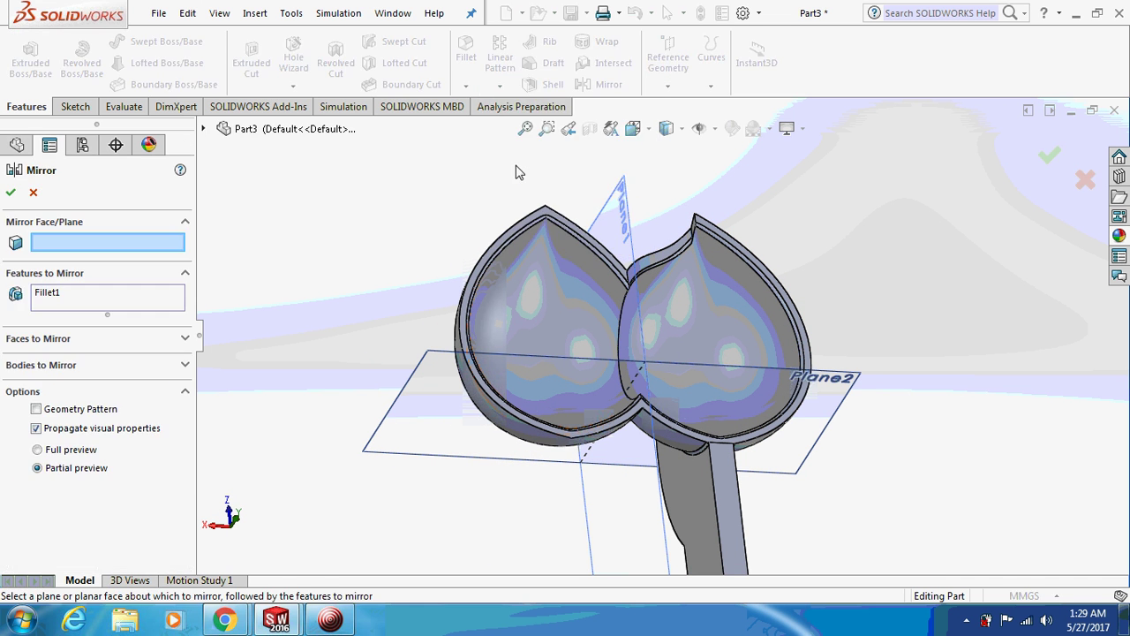
click(205, 129)
click(568, 291)
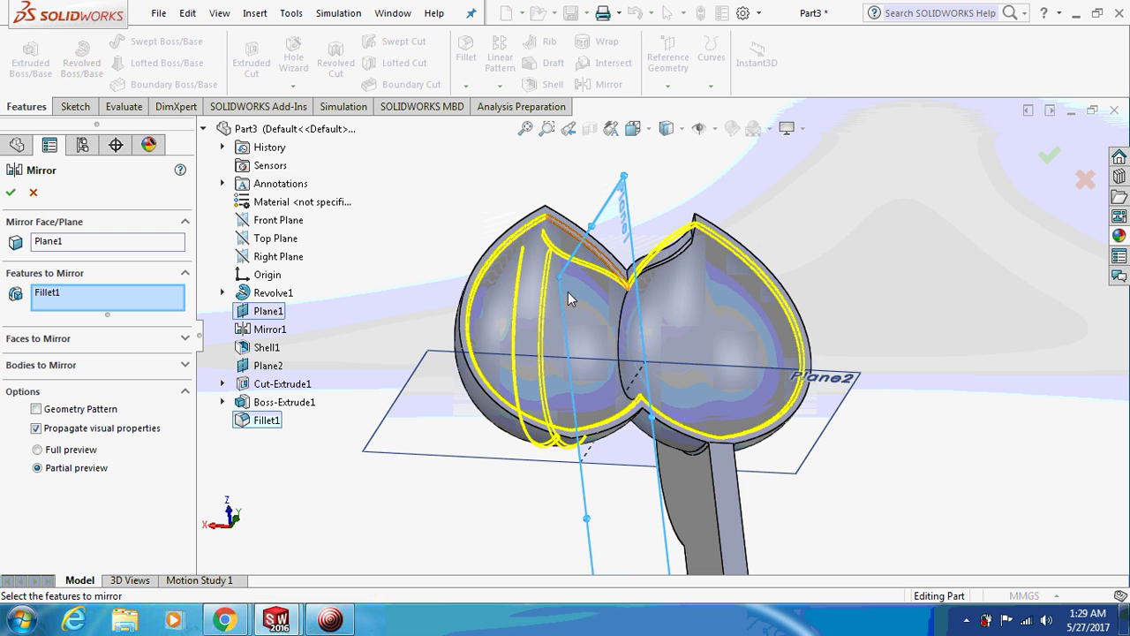
click(685, 479)
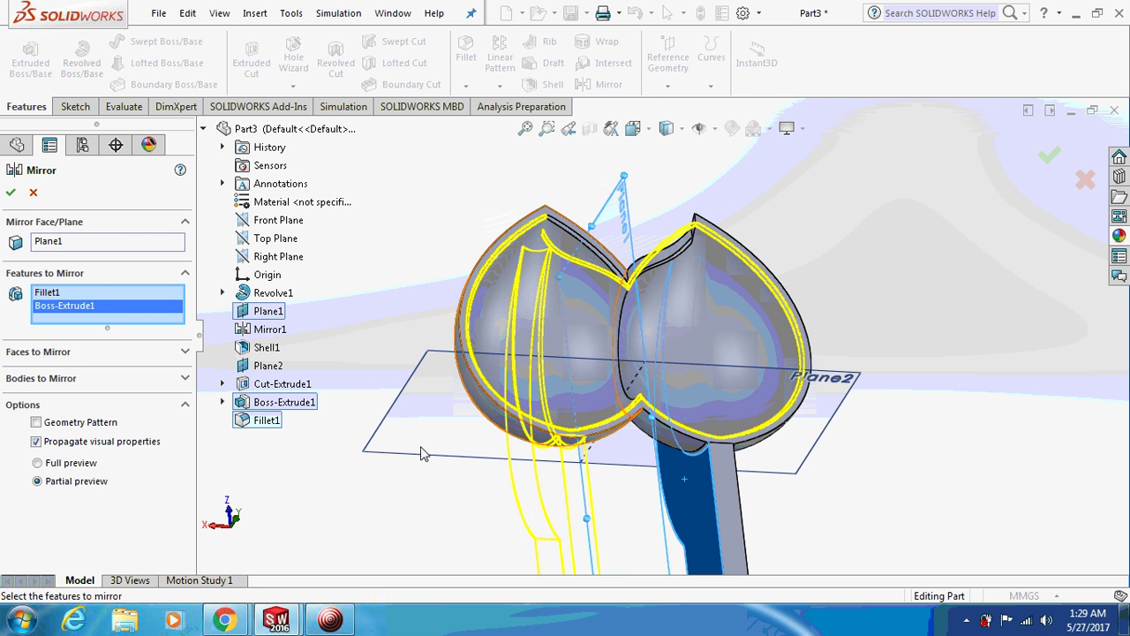
middle_drag(423, 409, 415, 428)
click(10, 196)
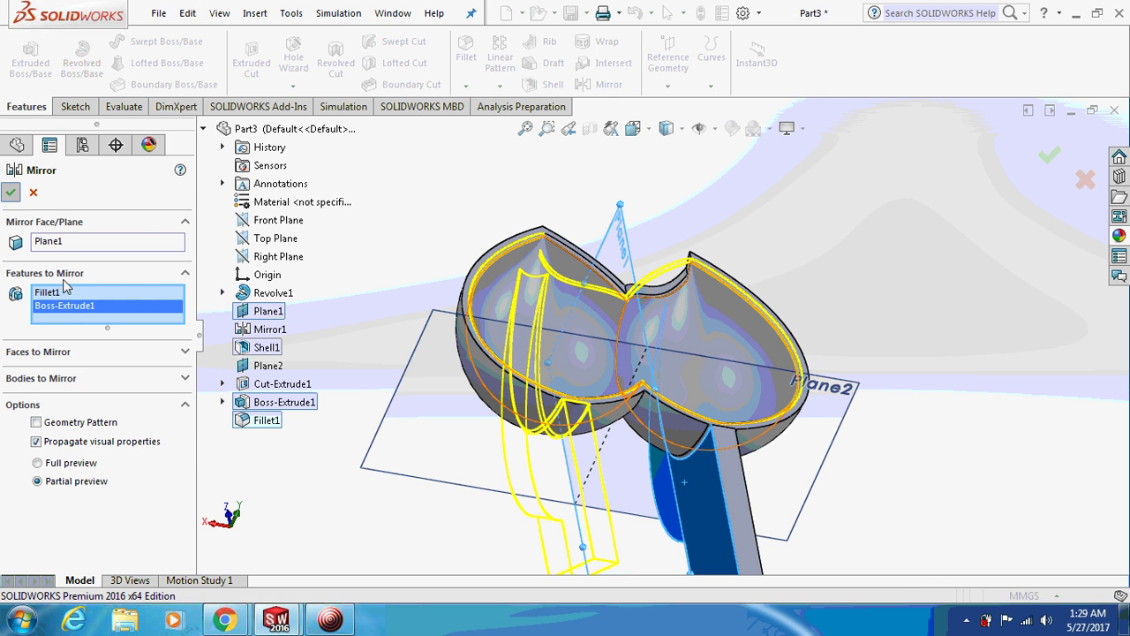
click(33, 192)
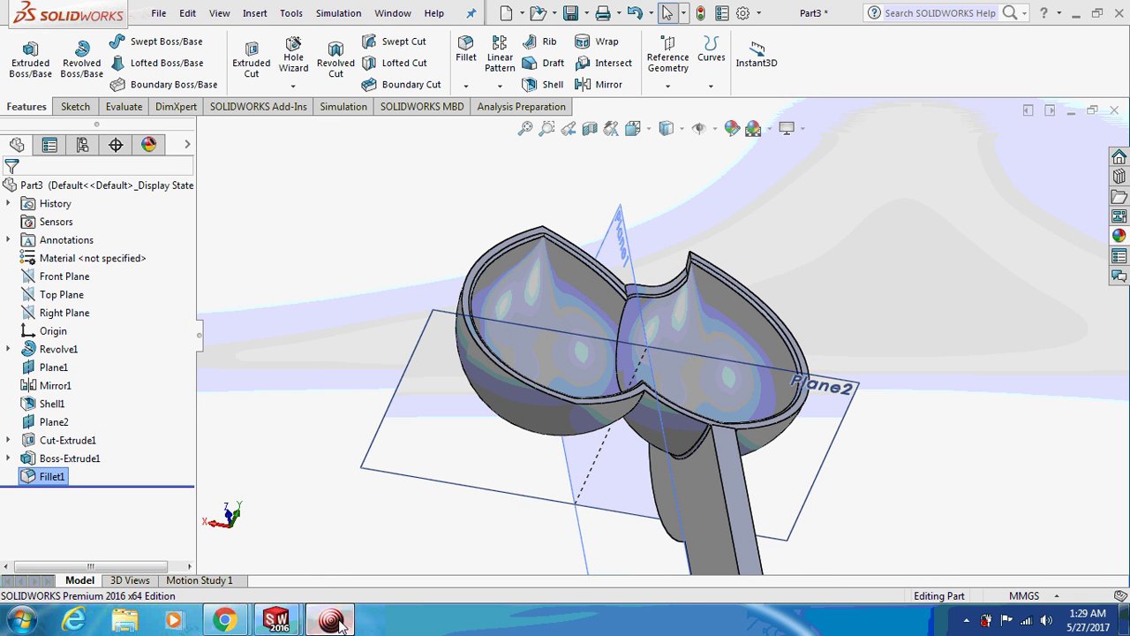
Step: Mirror the stem plate about Plane1 and add Fillet2
click(330, 618)
click(120, 92)
click(78, 99)
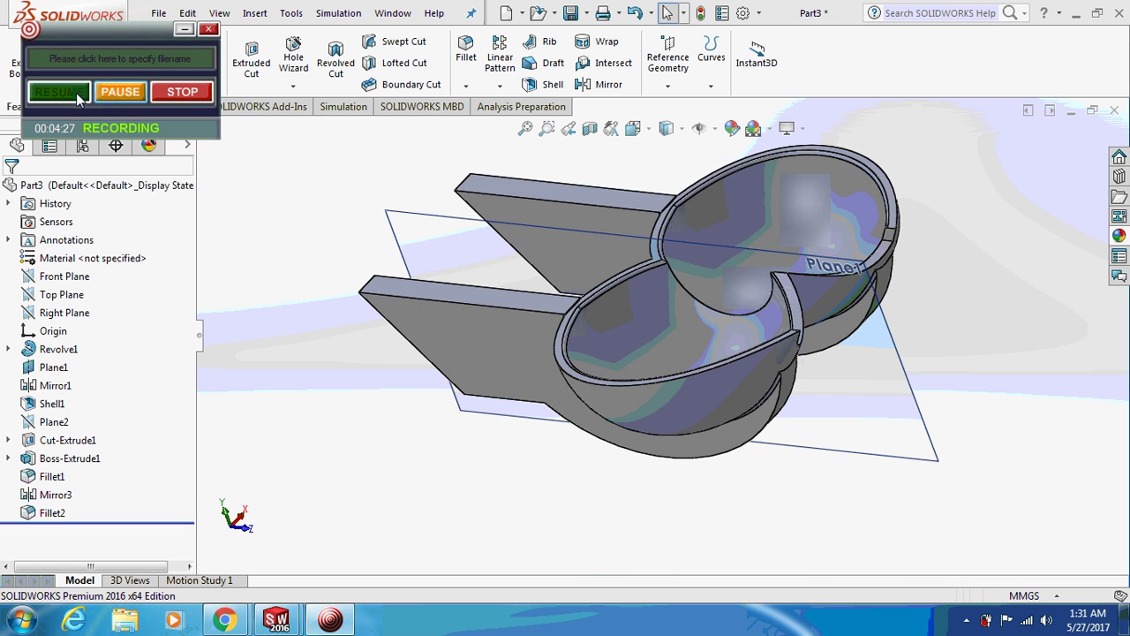
Step: Apply the Metal > Steel sandblasted steel appearance to the whole bucket part
click(183, 33)
mouse_move(389, 402)
middle_down()
mouse_move(448, 381)
mouse_move(442, 366)
mouse_move(473, 388)
mouse_move(487, 323)
mouse_move(463, 371)
mouse_move(517, 345)
mouse_move(502, 334)
middle_up()
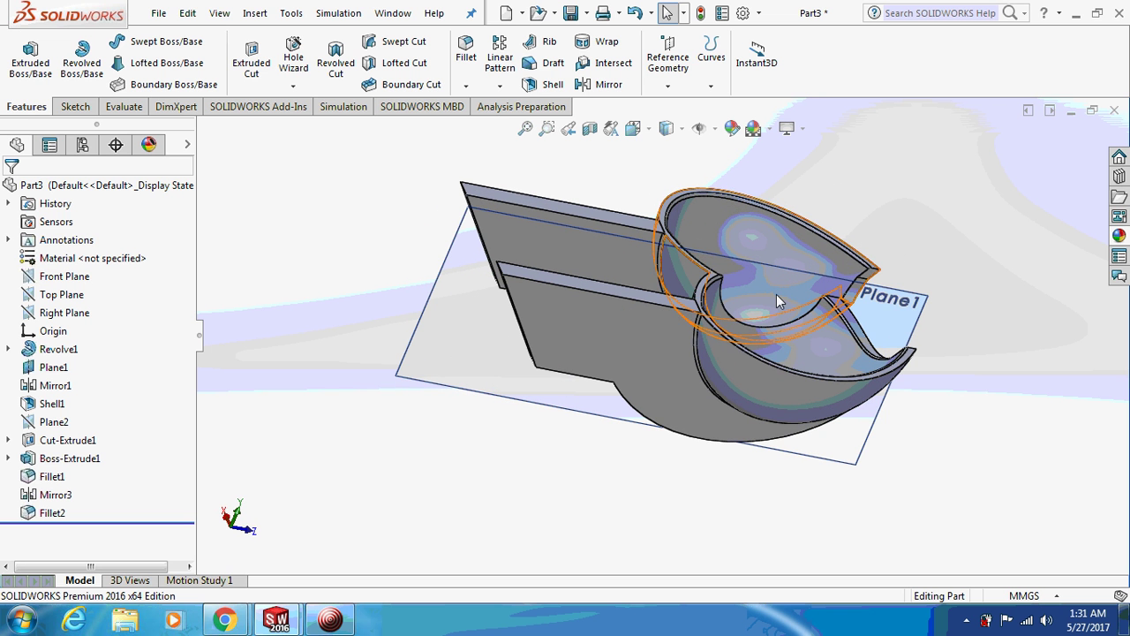
click(1120, 235)
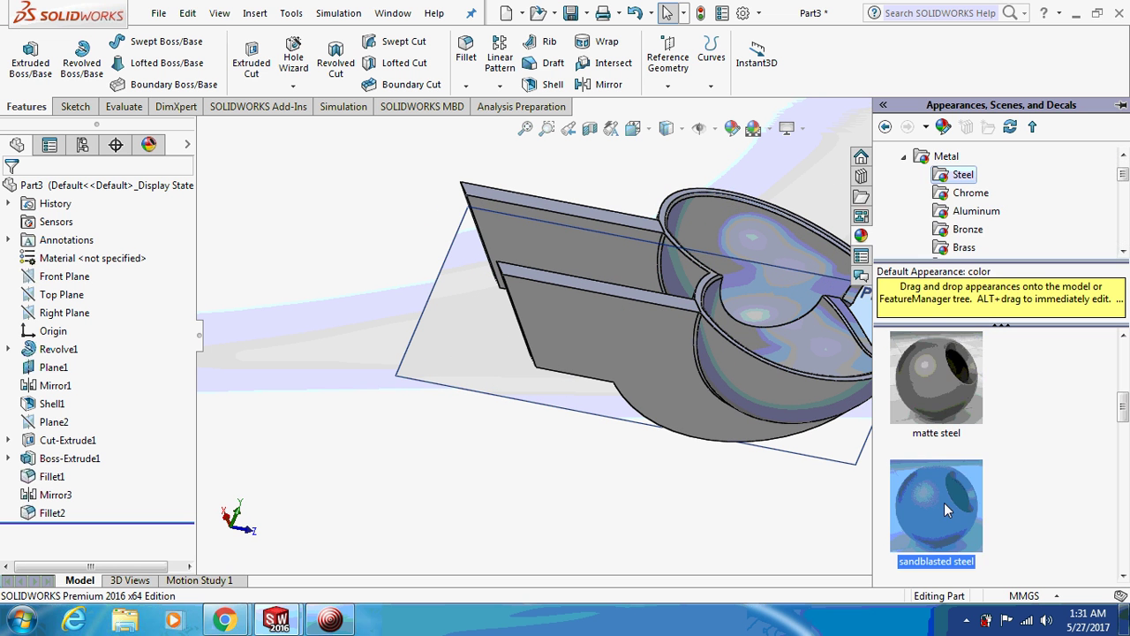
drag(945, 503, 752, 249)
click(787, 253)
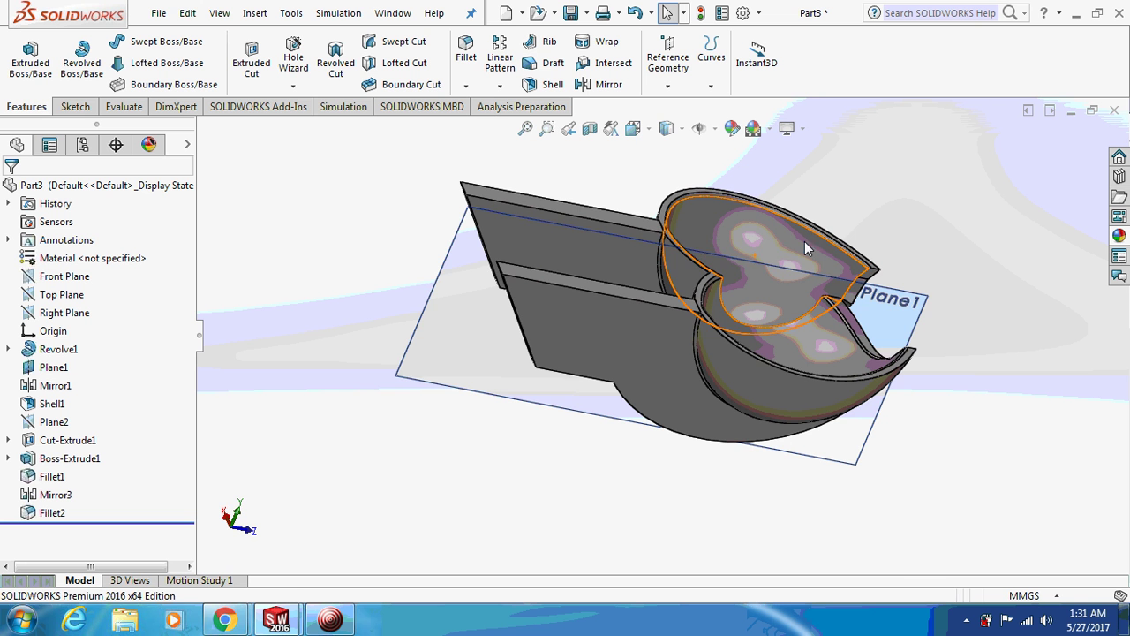
Step: Start a new sketch on Plane1 and view it face-on from the left
click(442, 343)
right_click(439, 338)
click(471, 310)
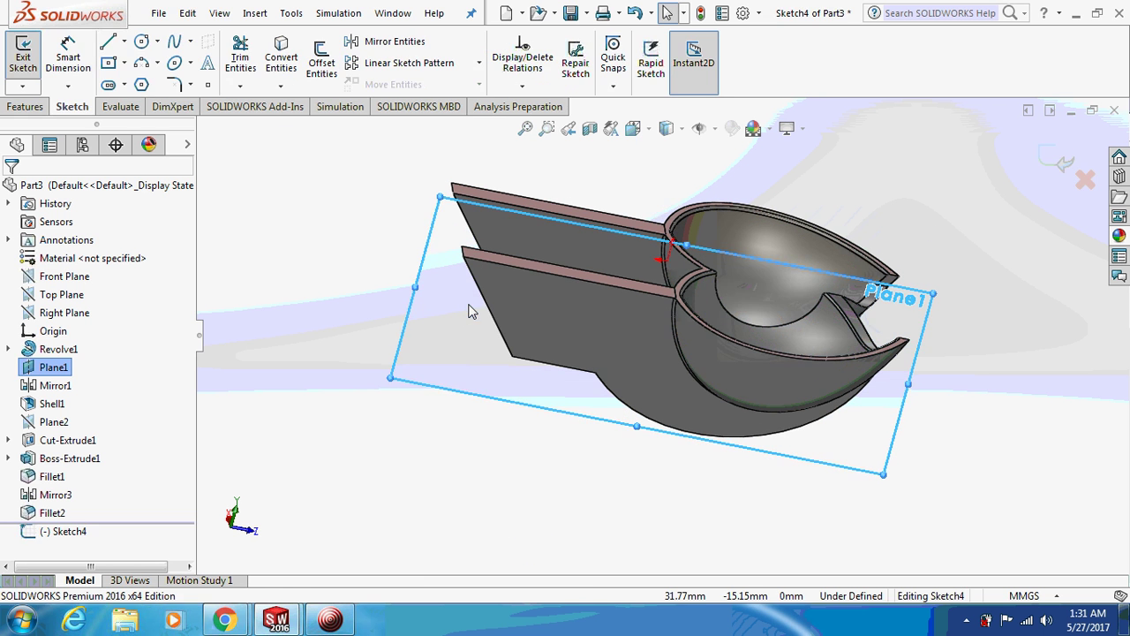
key(ctrl+1)
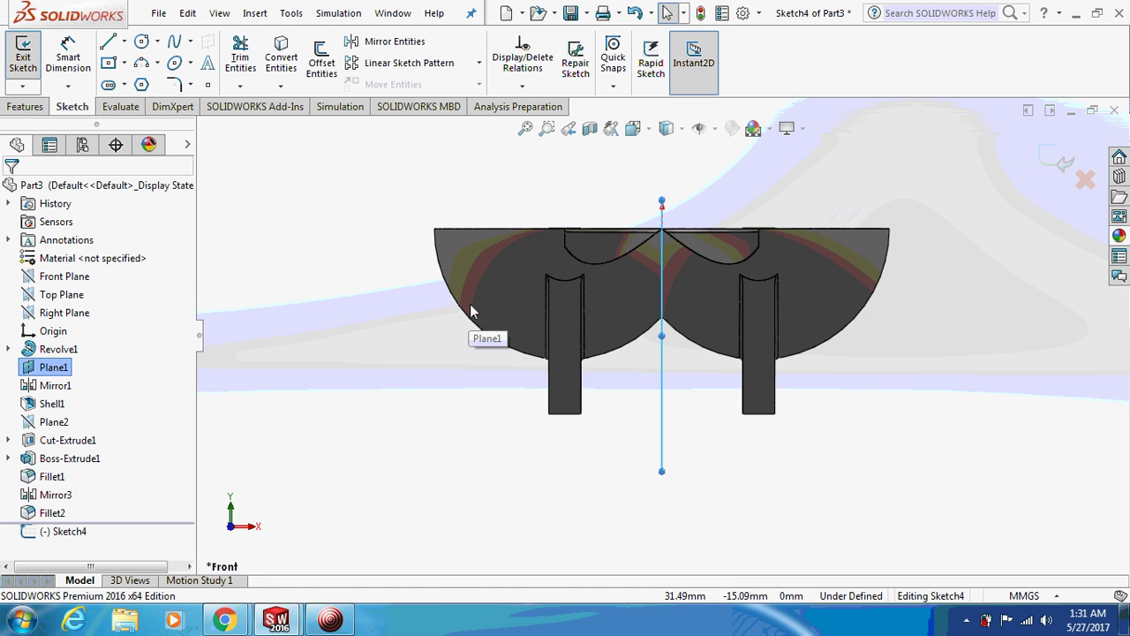
key(ctrl+3)
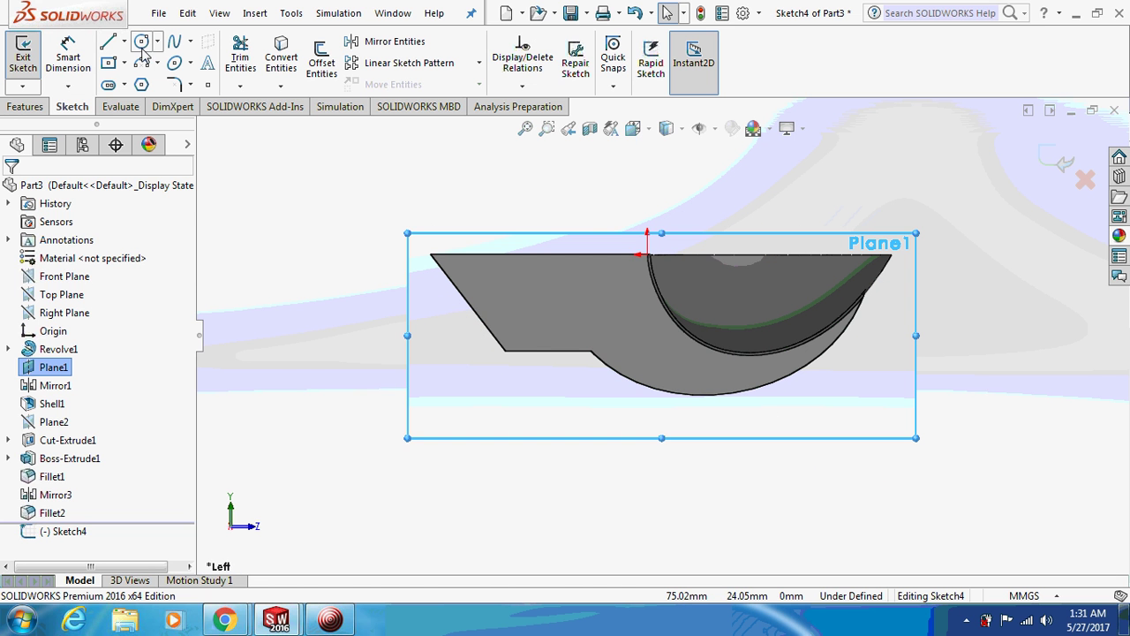
Step: Draw a circle on the bucket's side profile
click(141, 41)
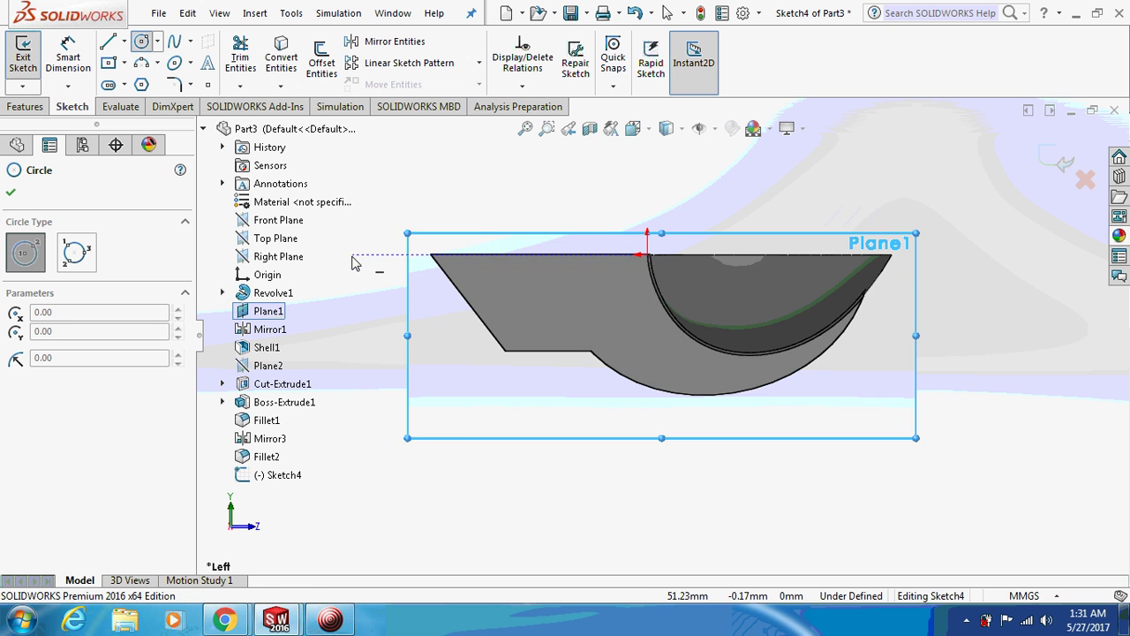
ctrl+middle_drag(423, 301, 433, 307)
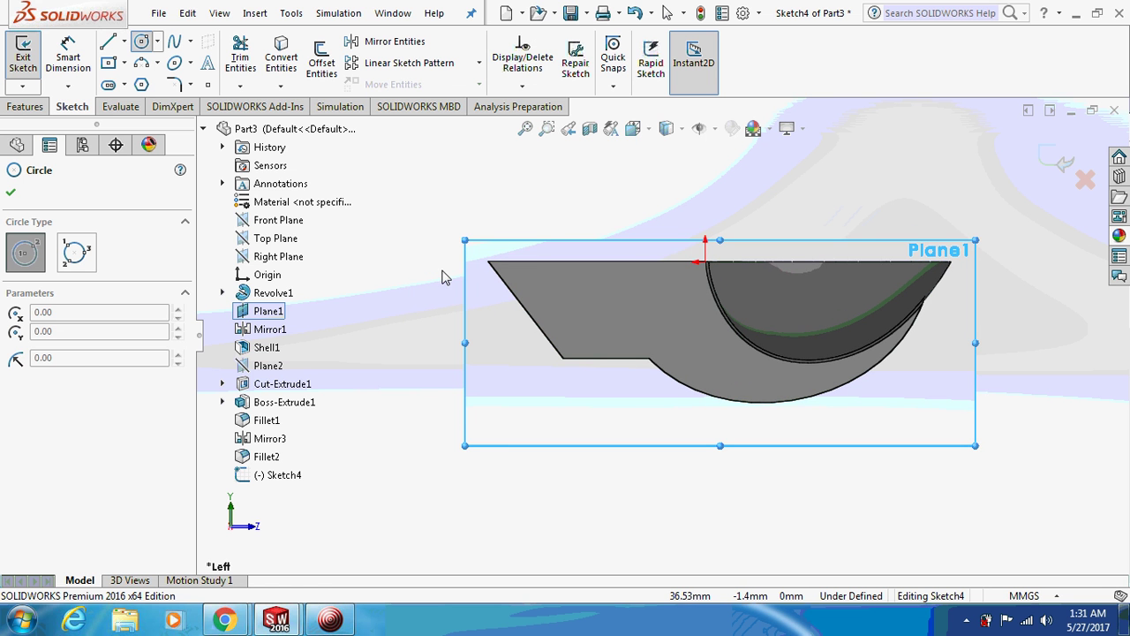
click(372, 262)
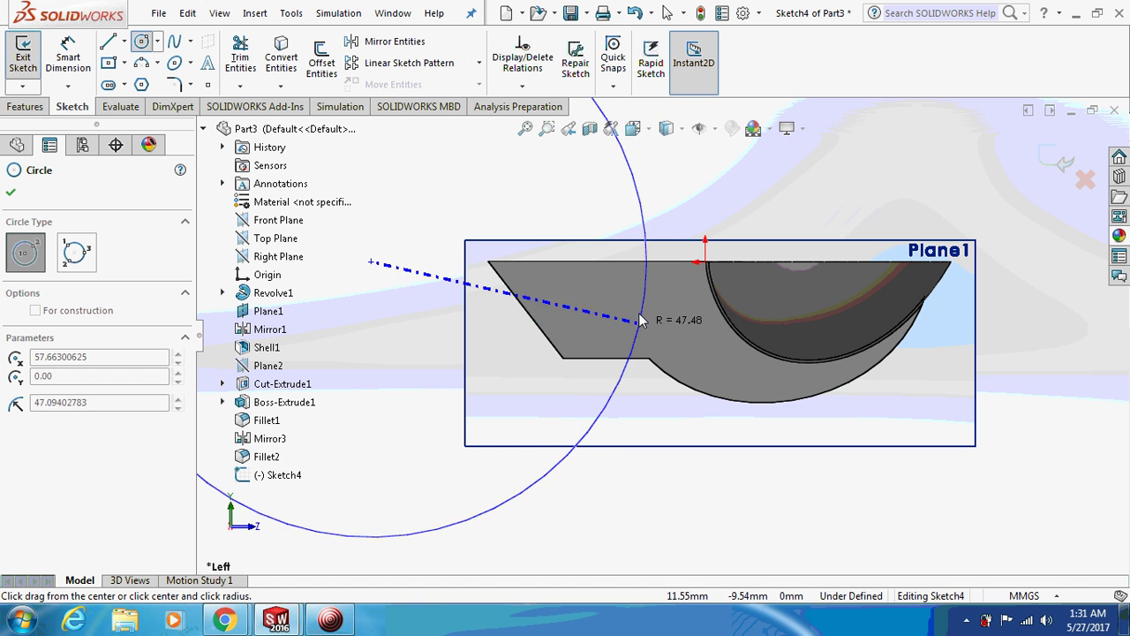
click(643, 265)
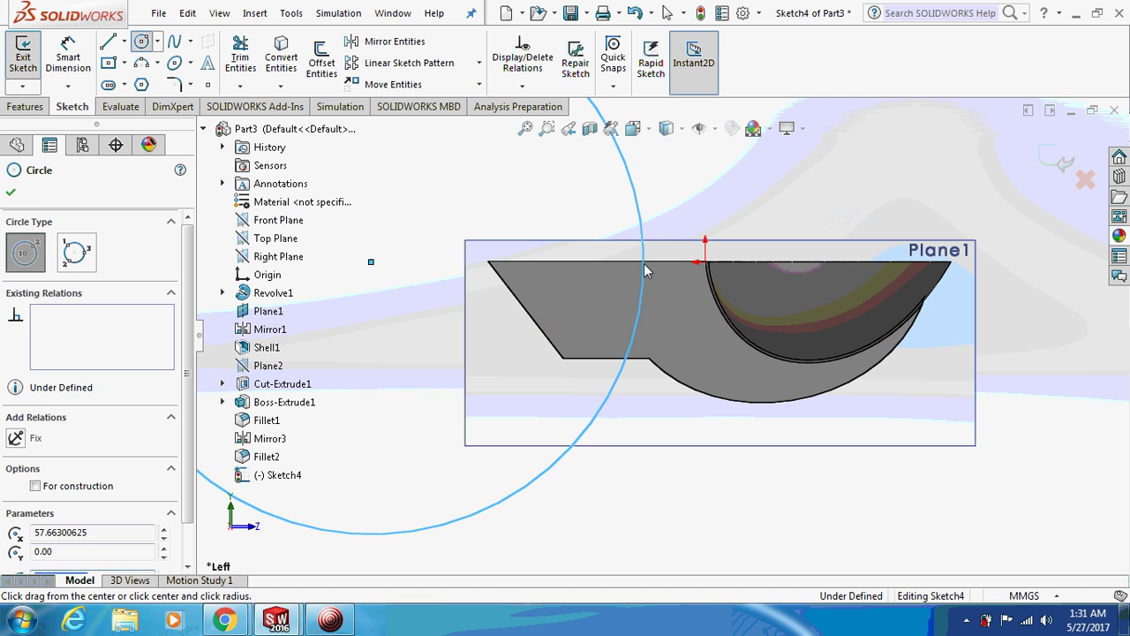
key(Escape)
Step: Dimension the circle's diameter to 120 mm
key(d)
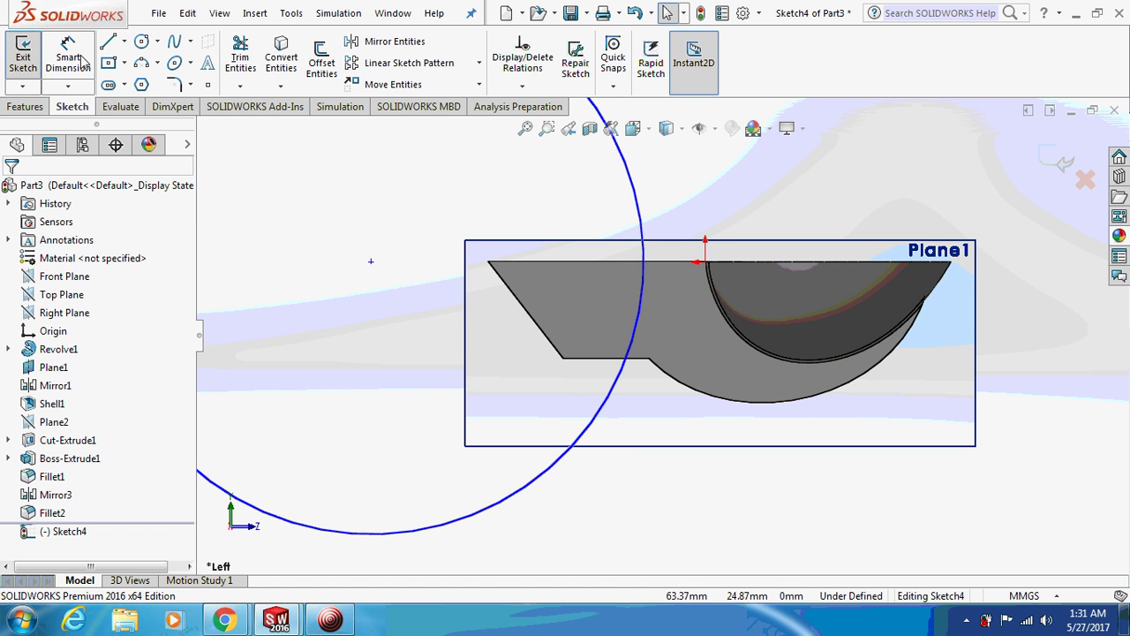
click(496, 512)
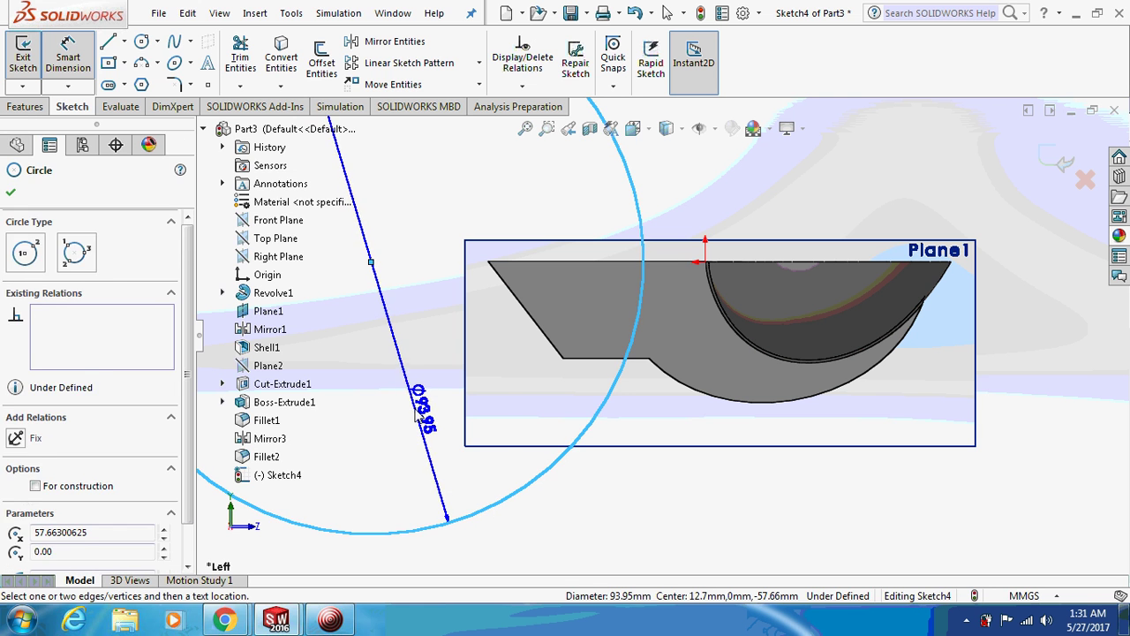
click(416, 413)
text(120)
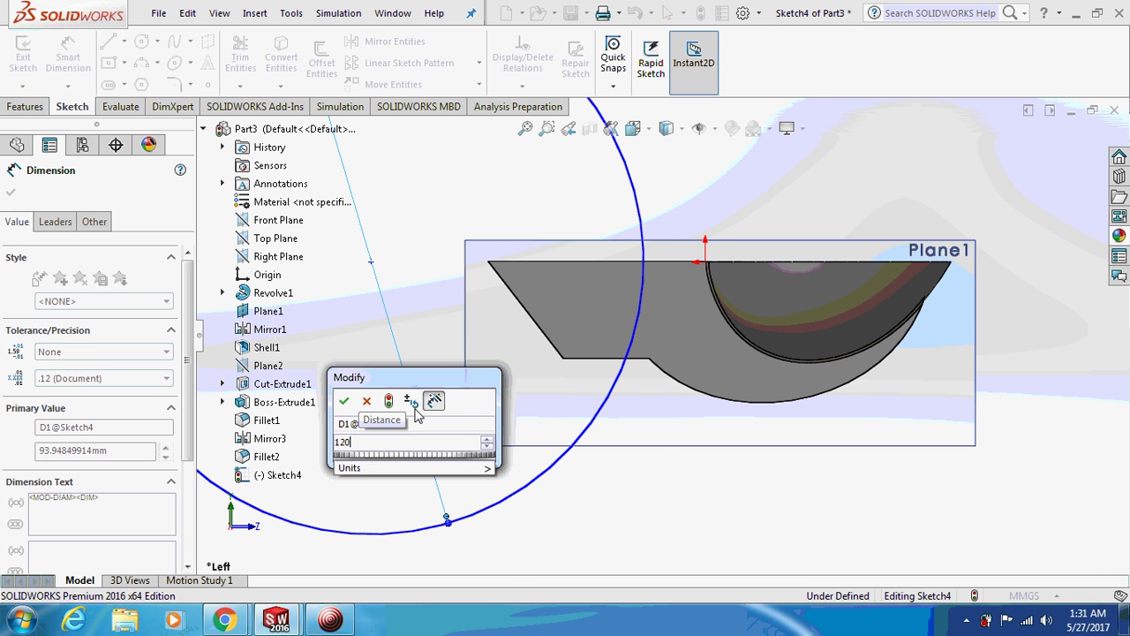
key(Return)
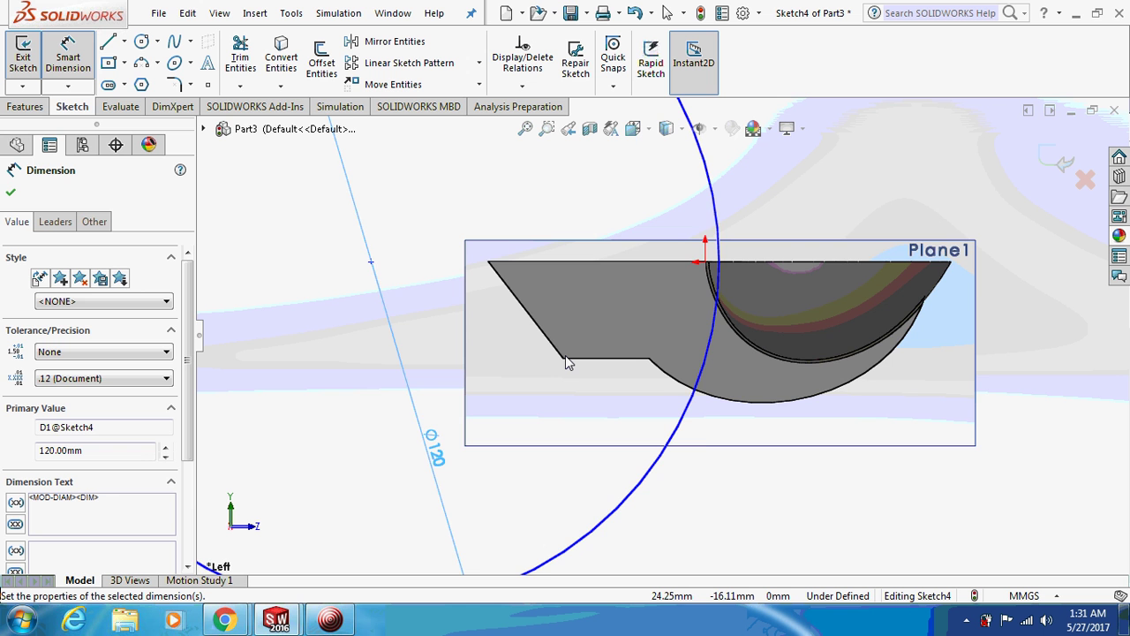
click(9, 194)
scroll(535, 406, up, 2)
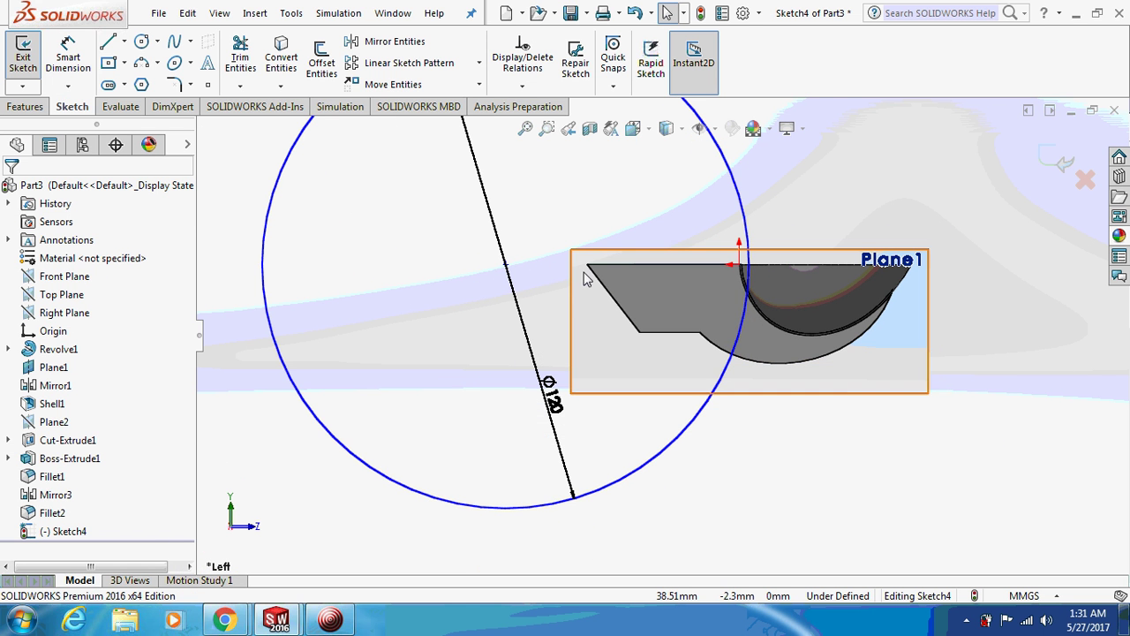
Step: Set the horizontal distance from circle centre to origin to 63 mm, after trying 52, 48 and 58
click(68, 55)
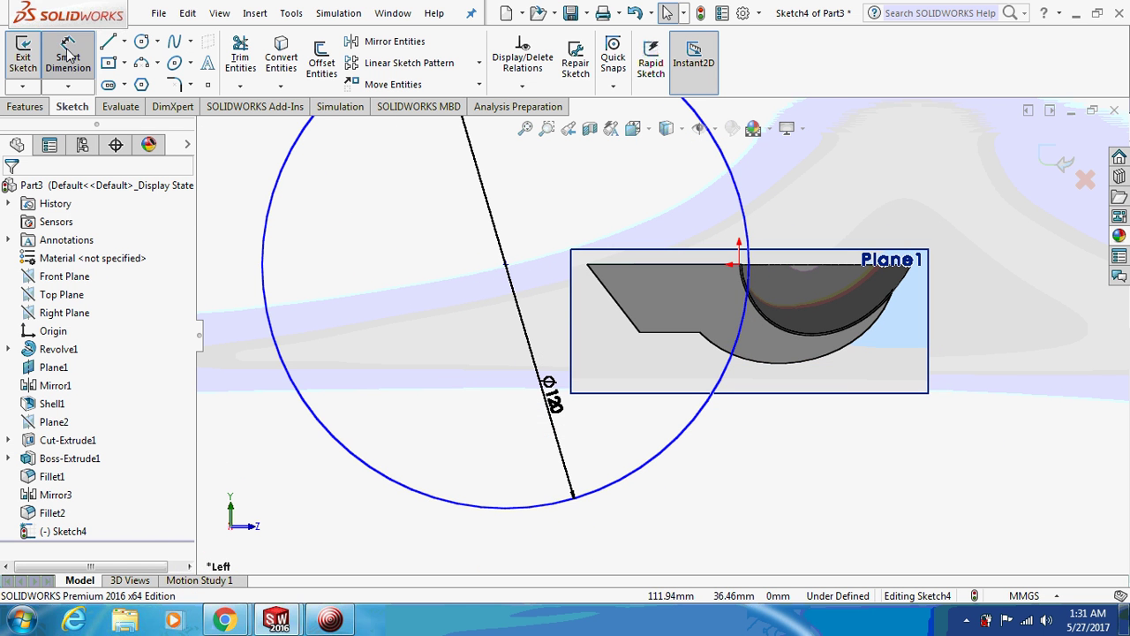
click(506, 265)
click(733, 276)
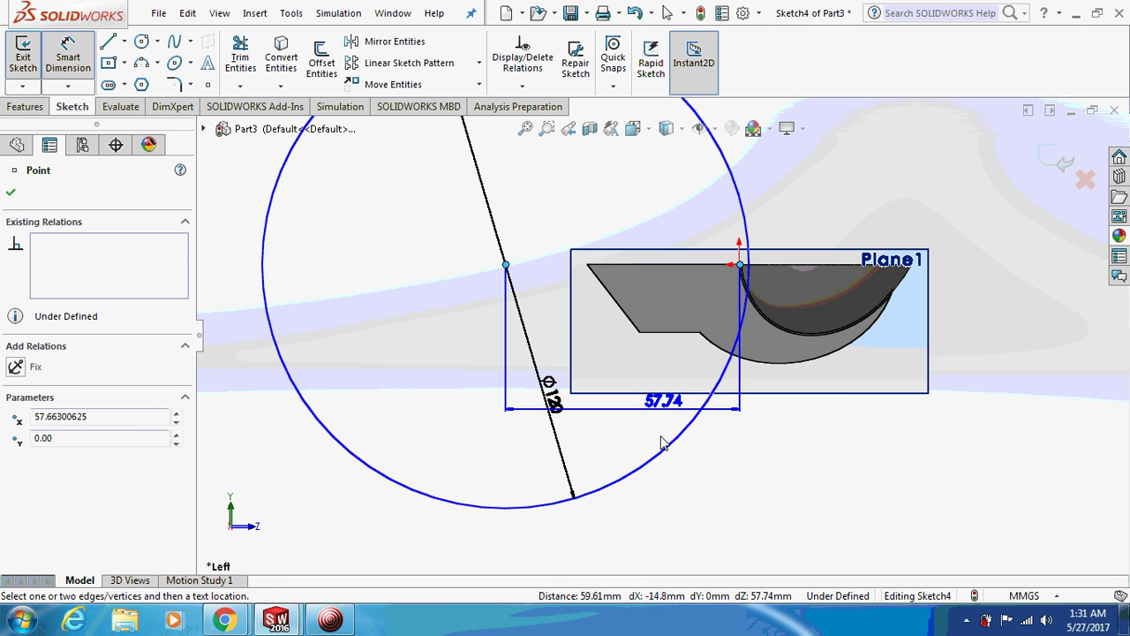
click(651, 543)
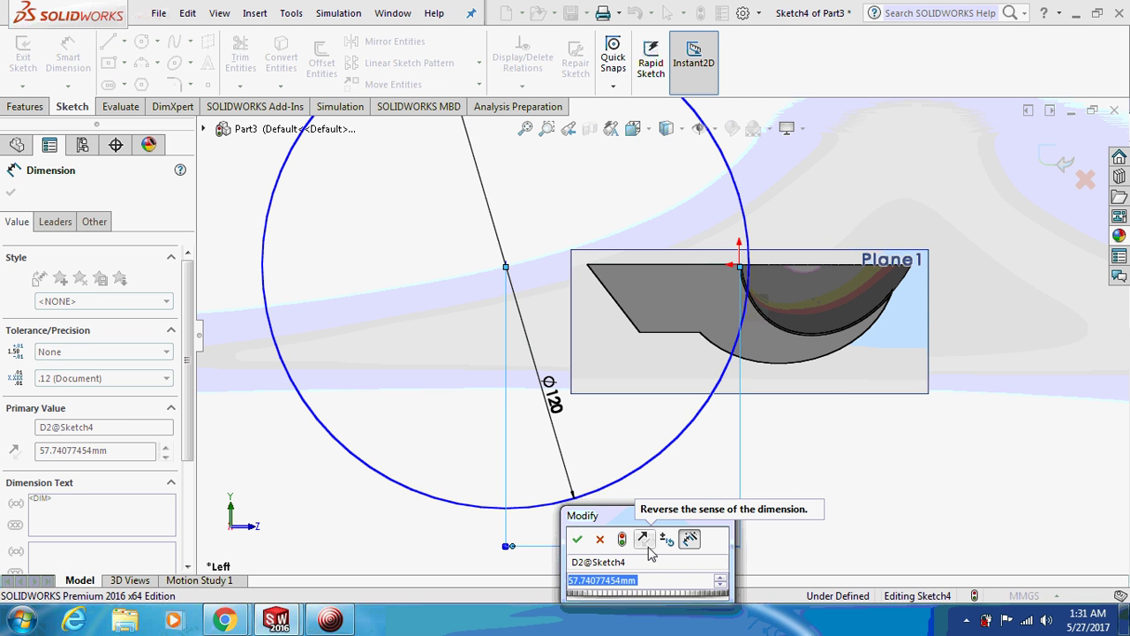
text(52)
key(Return)
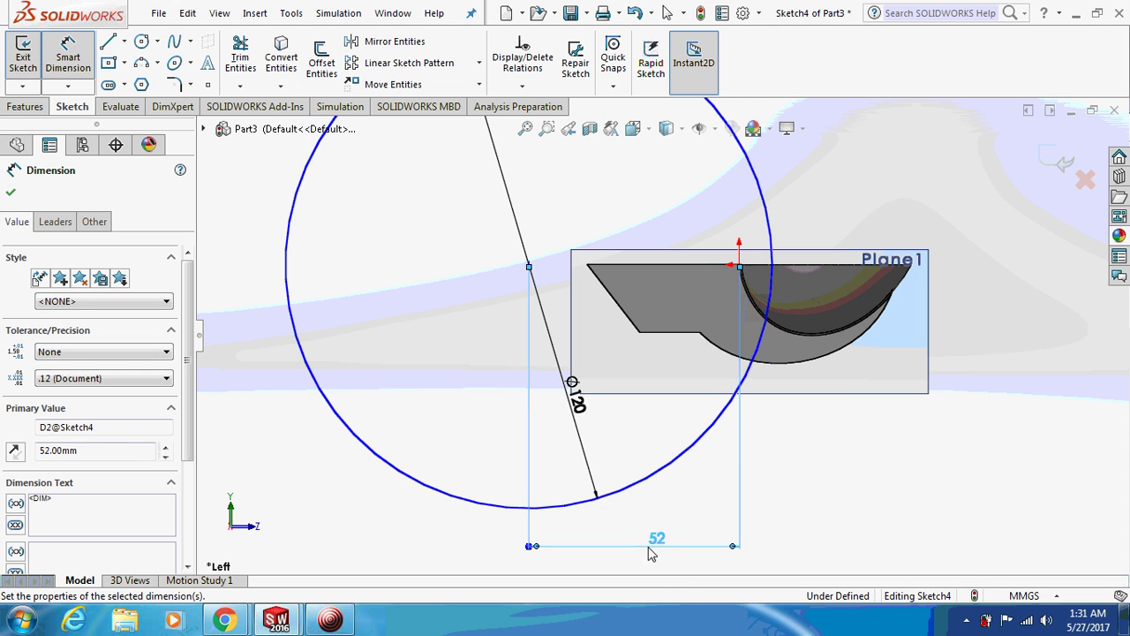
double_click(658, 541)
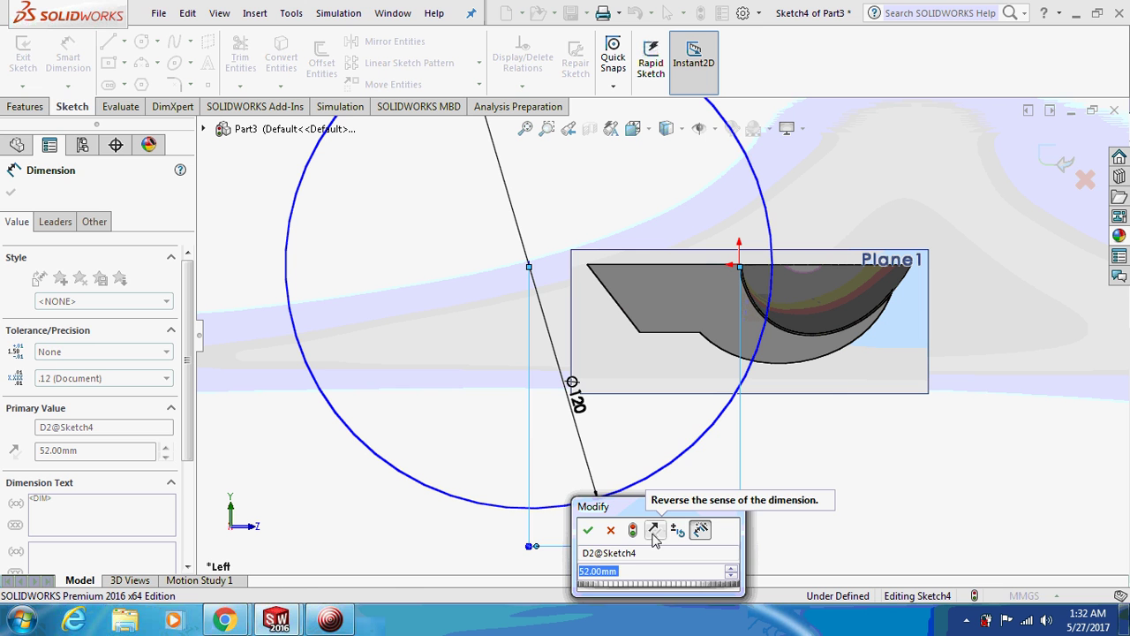
text(48)
key(Return)
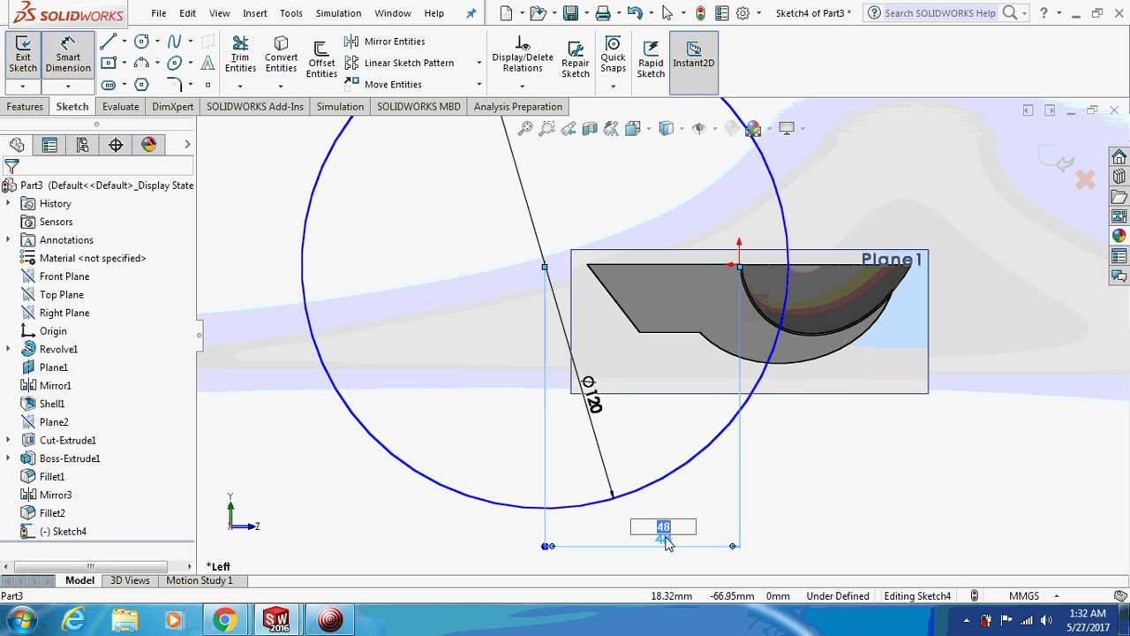
double_click(664, 539)
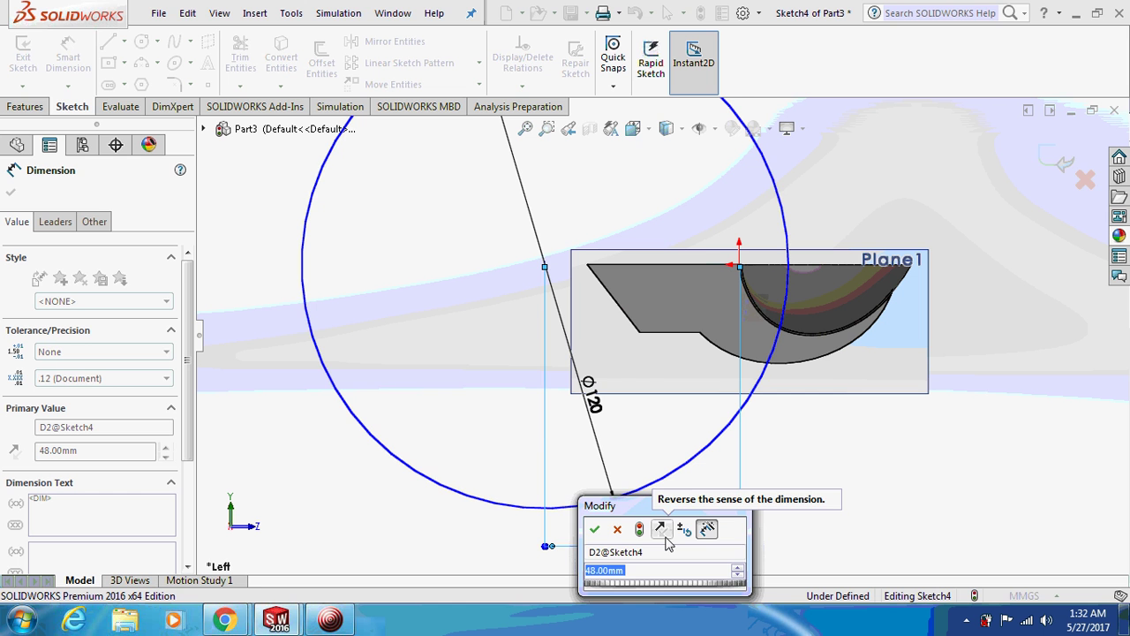
text(58)
key(Return)
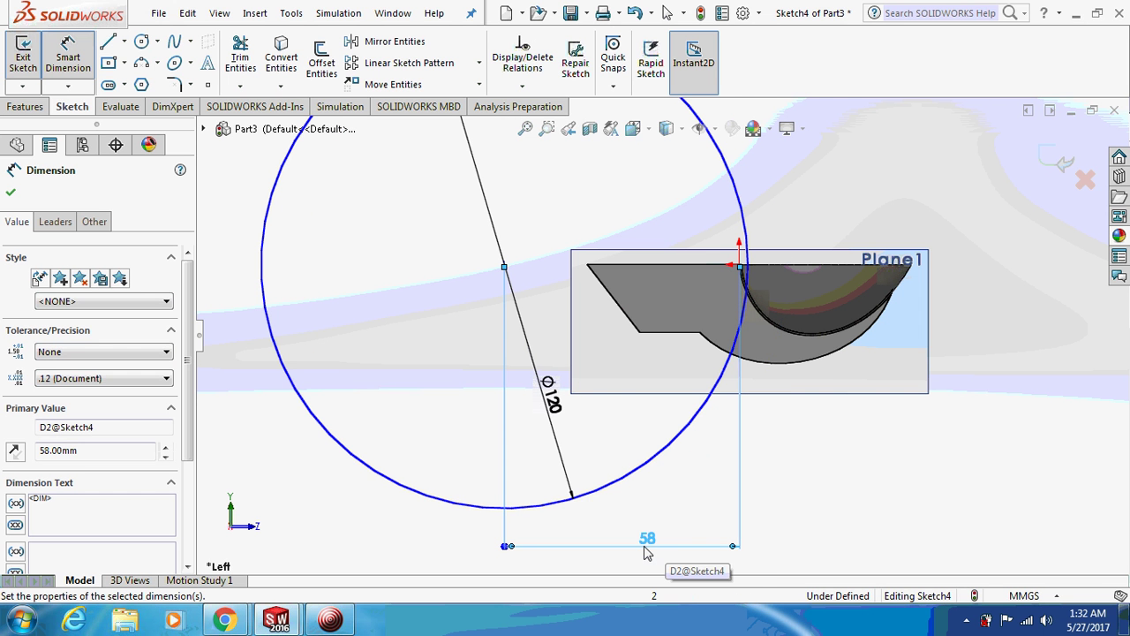
double_click(648, 540)
text(6)
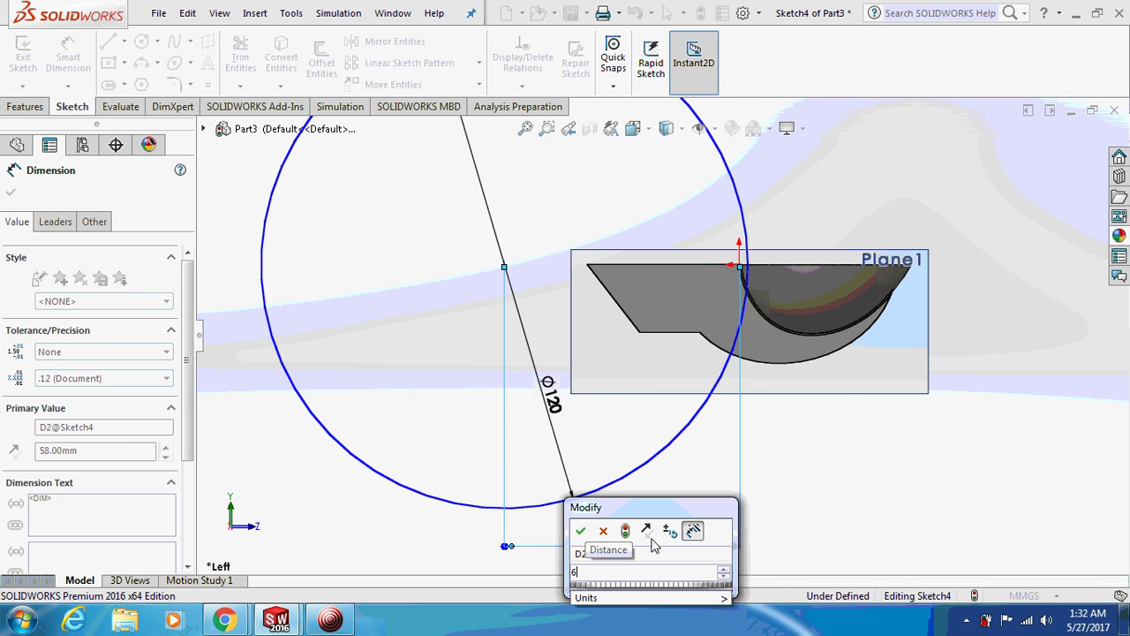
text(3)
key(Return)
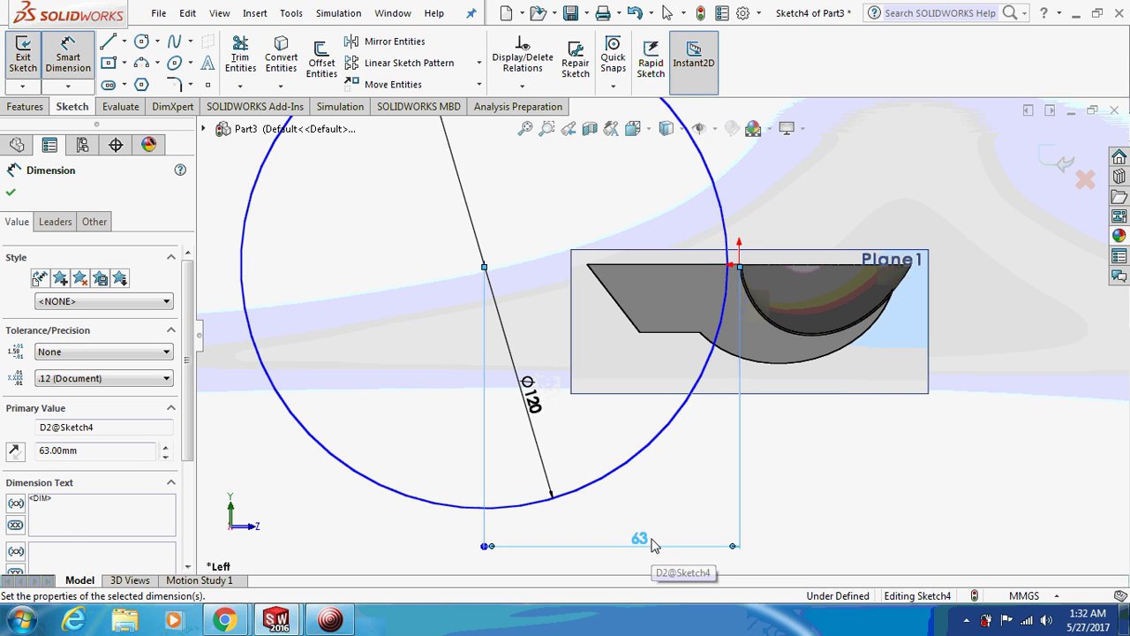
key(Escape)
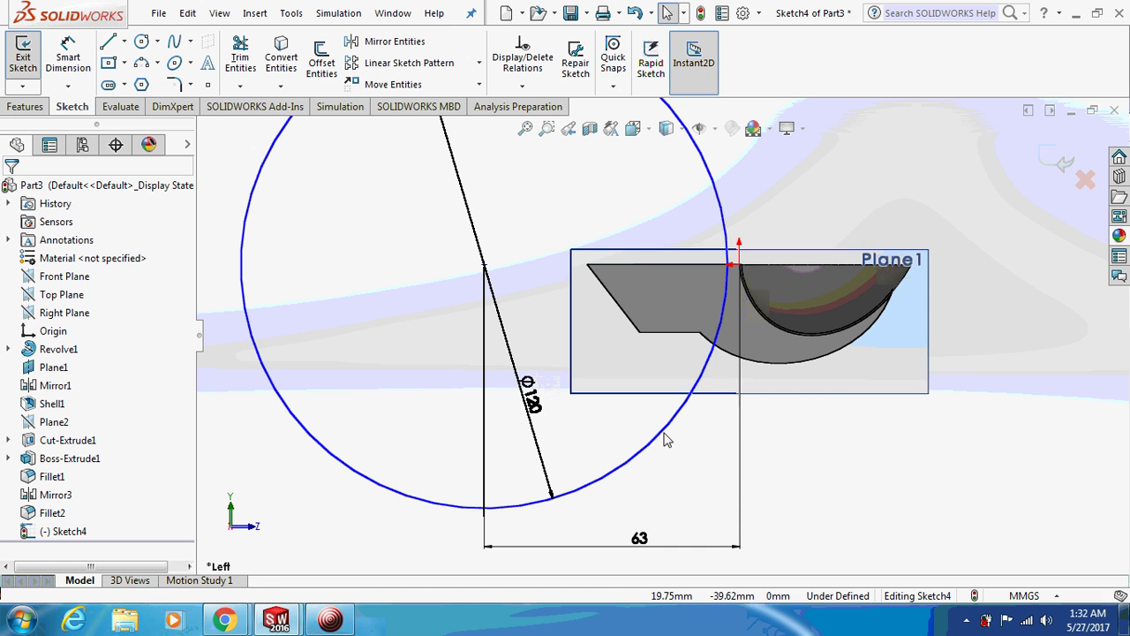
Step: Extrude the 120 mm circle mid-plane 30.48 mm into the hub disk
click(25, 107)
mouse_move(273, 230)
middle_down()
mouse_move(365, 293)
mouse_move(386, 336)
mouse_move(370, 356)
middle_up()
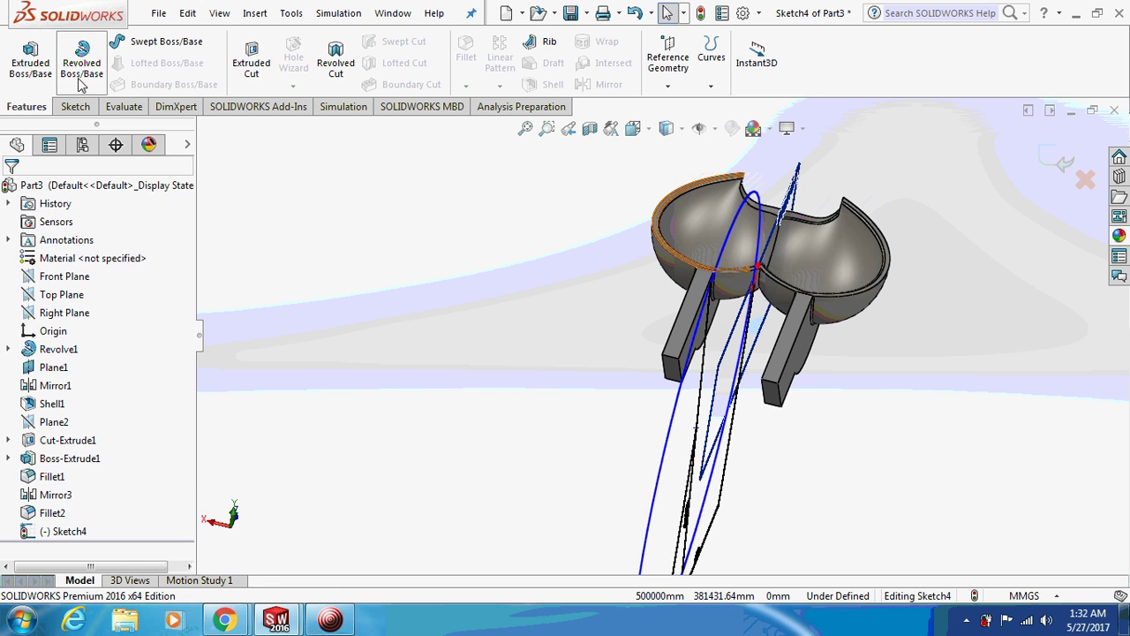
click(30, 57)
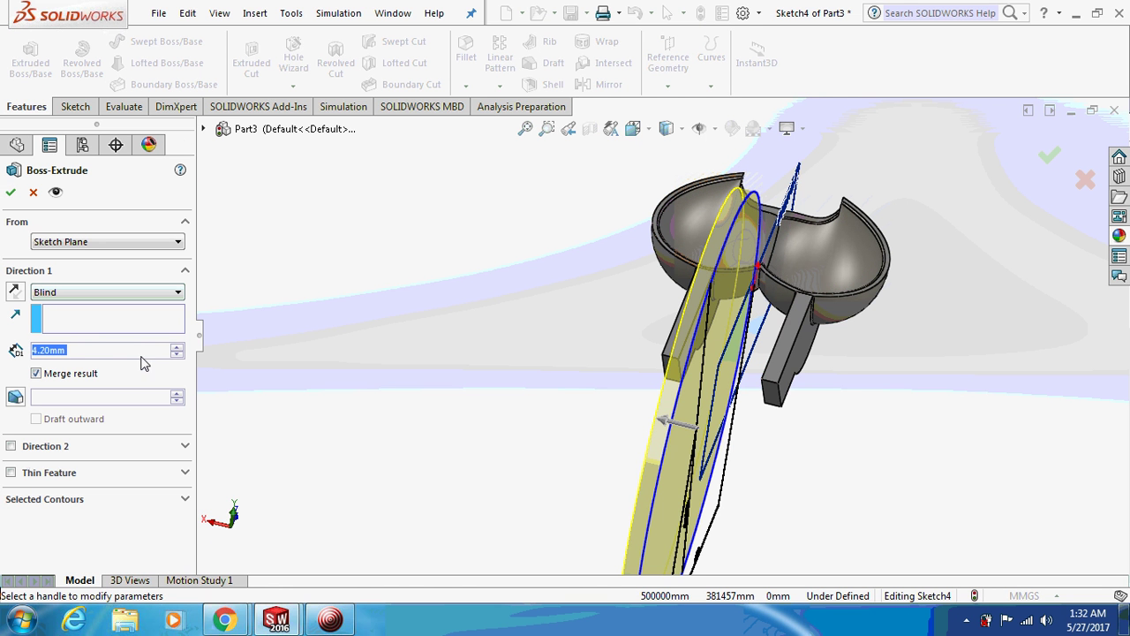
click(113, 294)
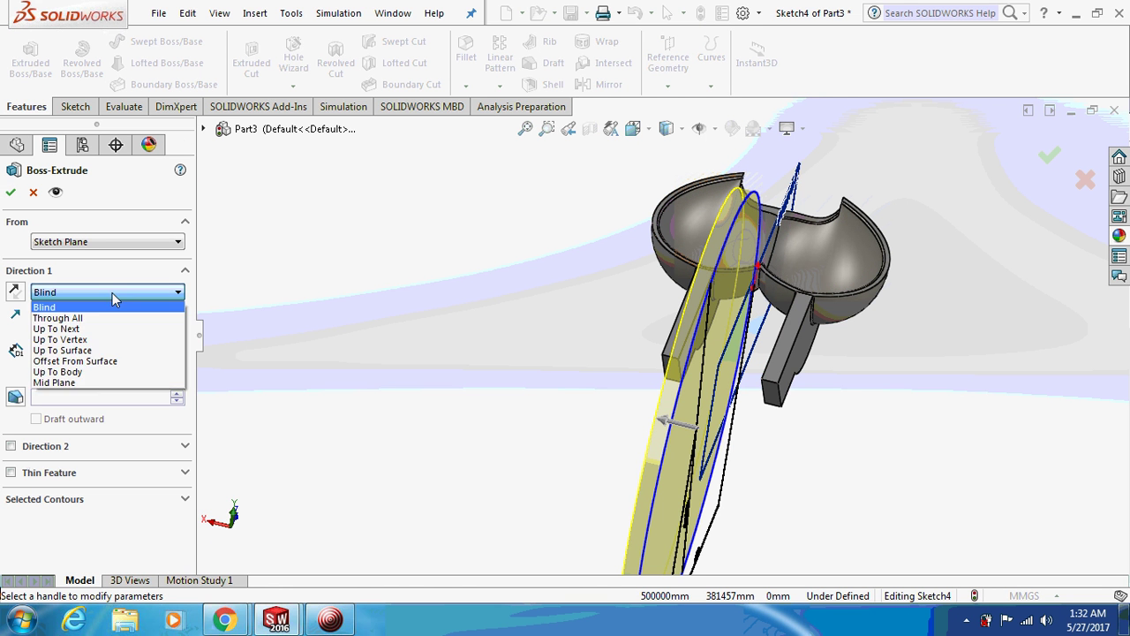
click(104, 382)
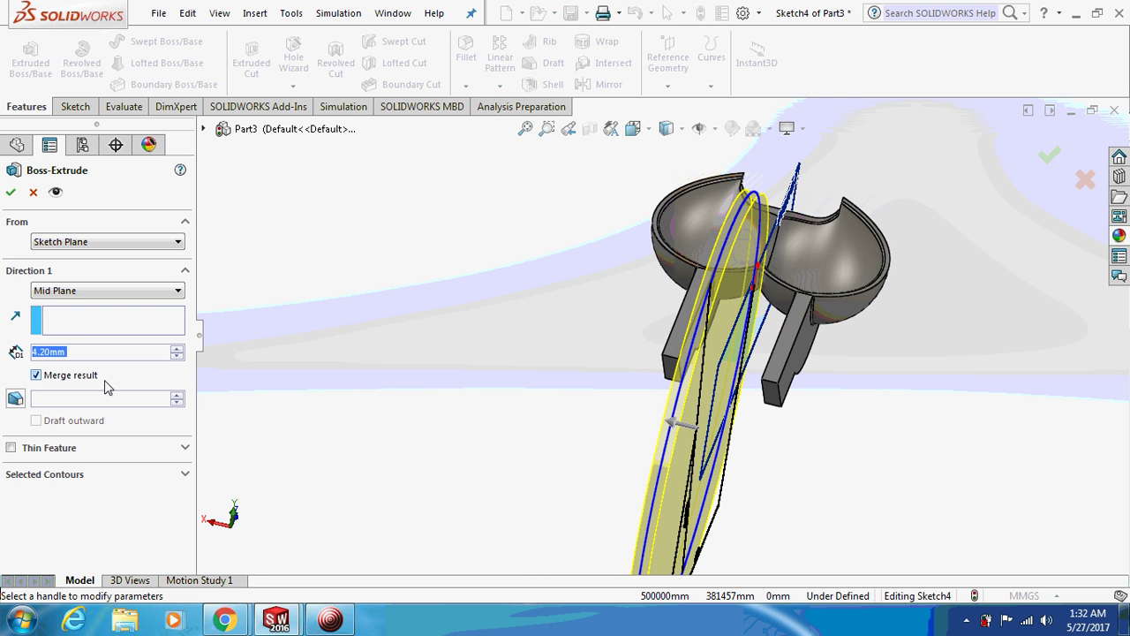
text(30)
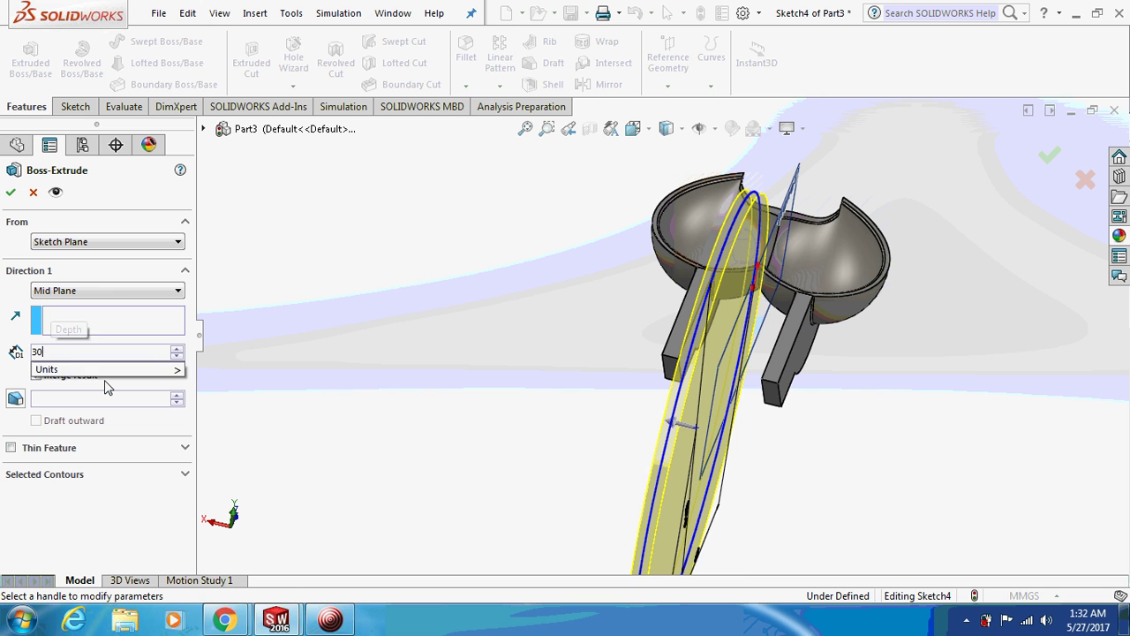
text(.48)
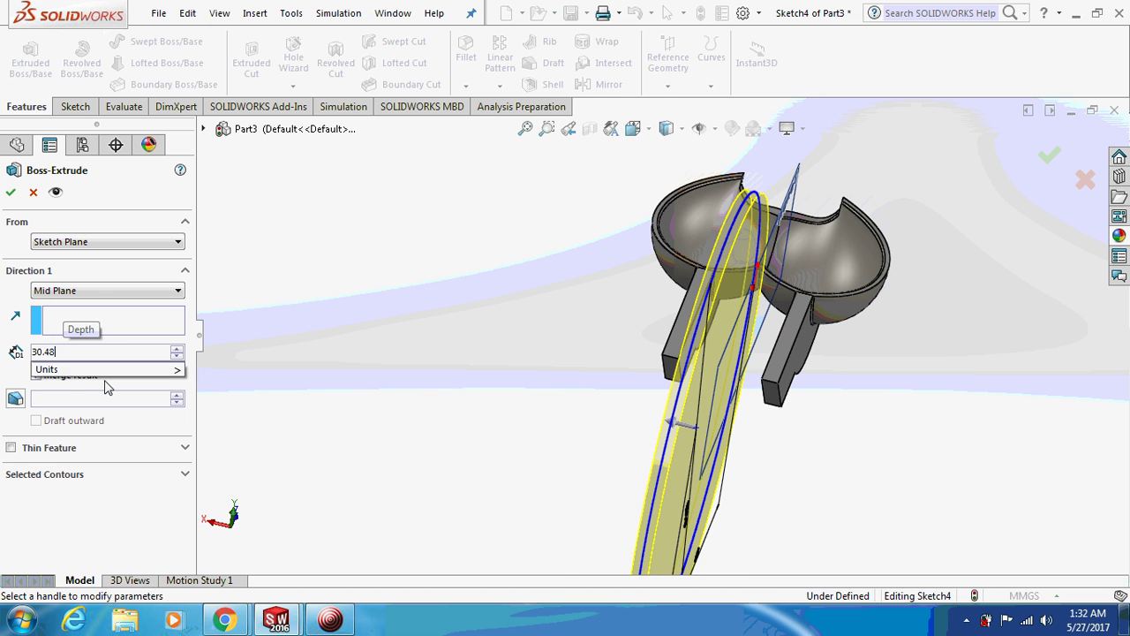
key(Return)
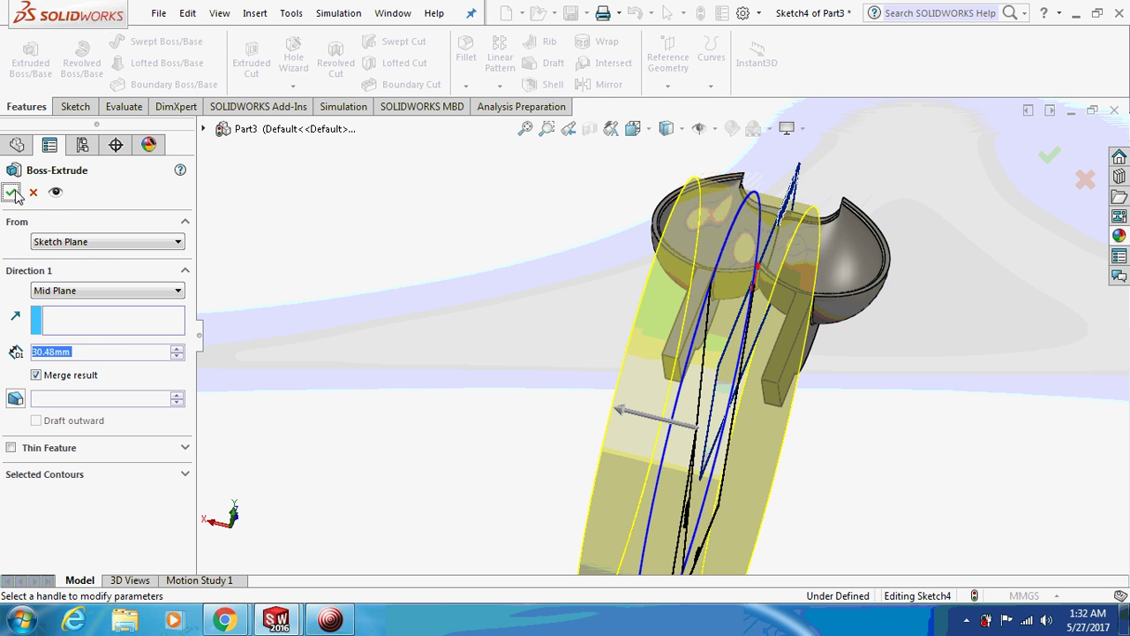
click(14, 195)
Step: Hide the reference plane and view the disk and bucket at an angle
scroll(480, 308, down, 5)
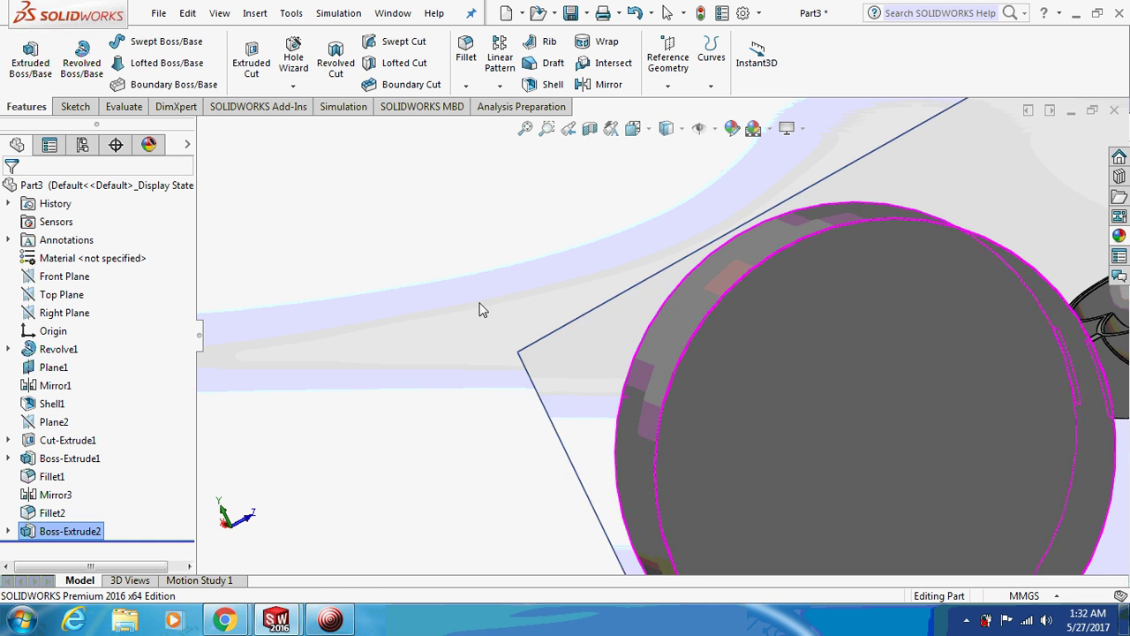
click(601, 372)
right_click(601, 371)
click(649, 304)
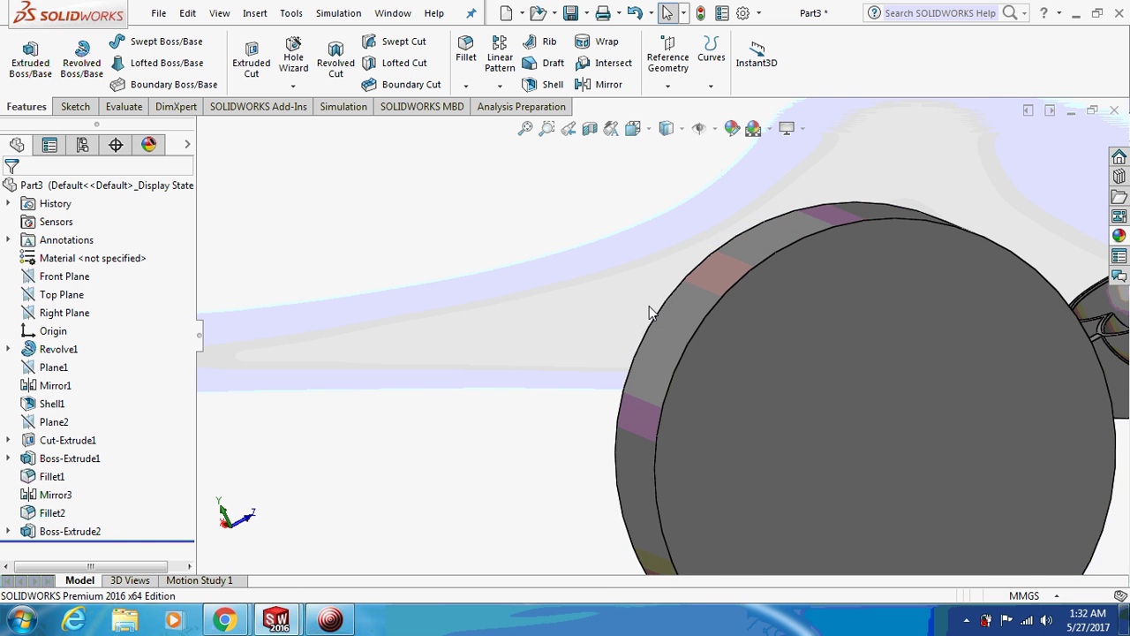
key(ctrl+3)
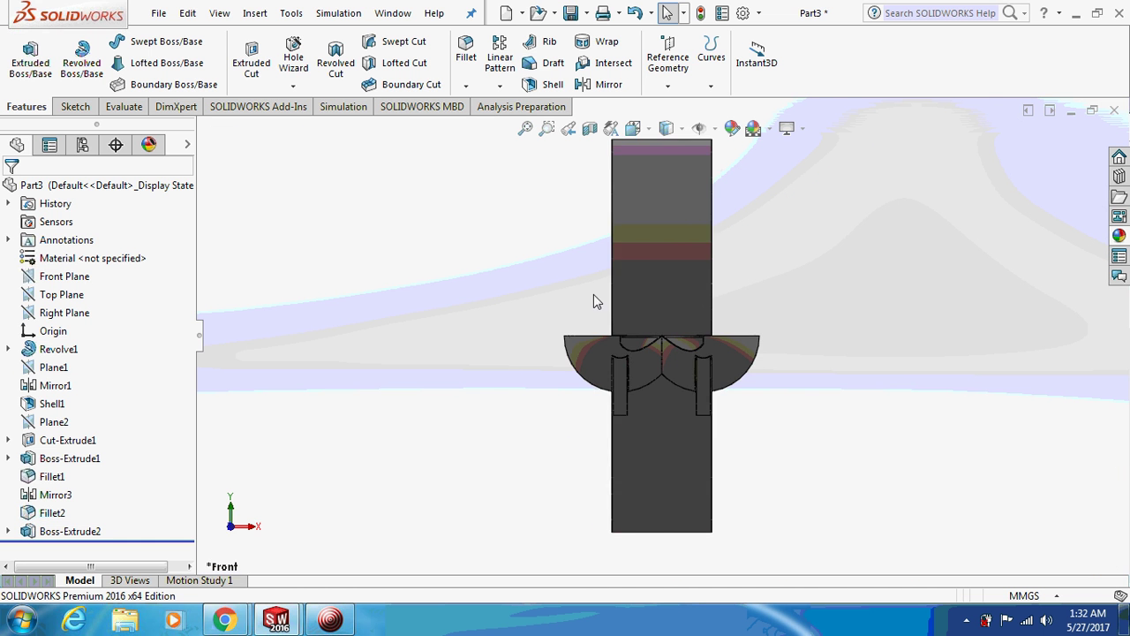
mouse_move(593, 294)
middle_down()
mouse_move(736, 340)
mouse_move(681, 371)
mouse_move(734, 390)
mouse_move(692, 358)
middle_up()
Step: Circular-pattern the bucket body about the hub disc's circular edge, creating CirPattern1
click(500, 86)
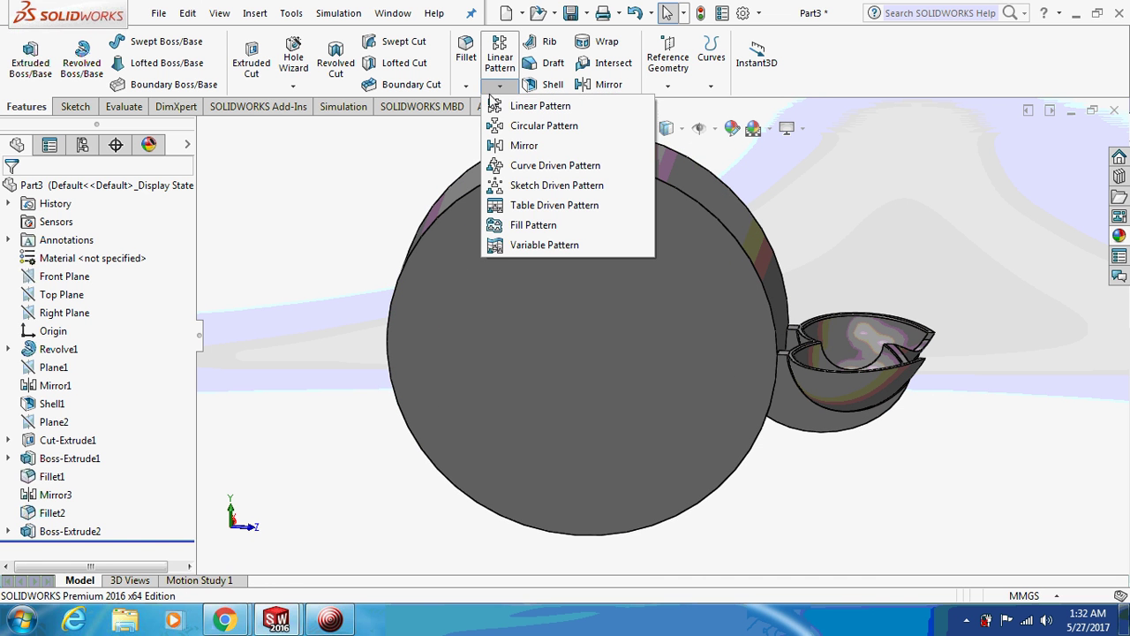
click(501, 125)
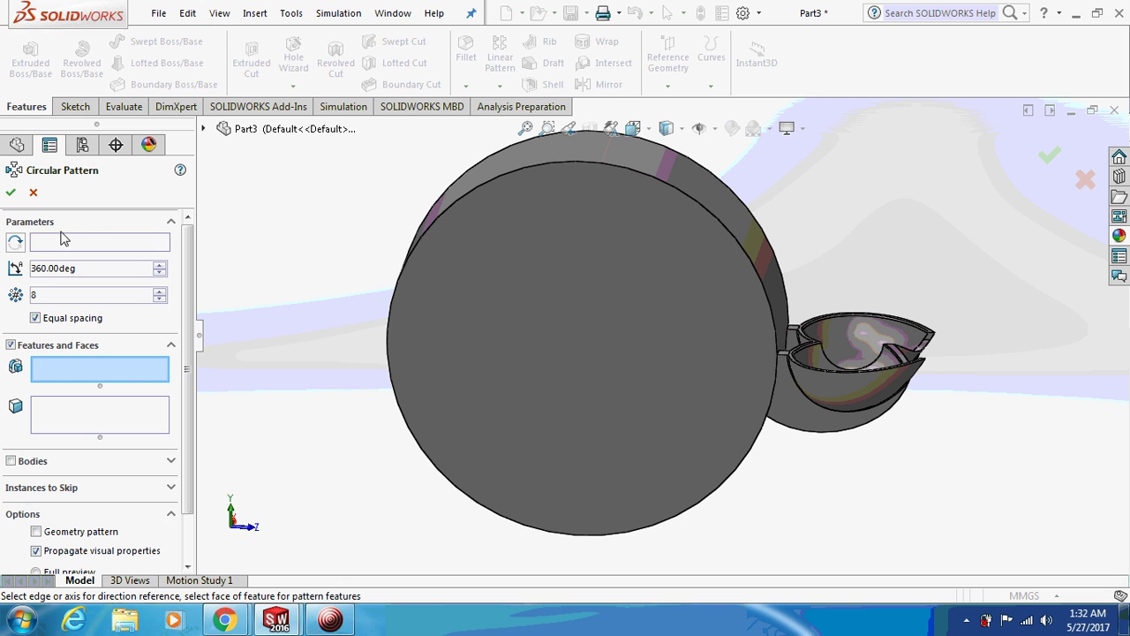
click(70, 244)
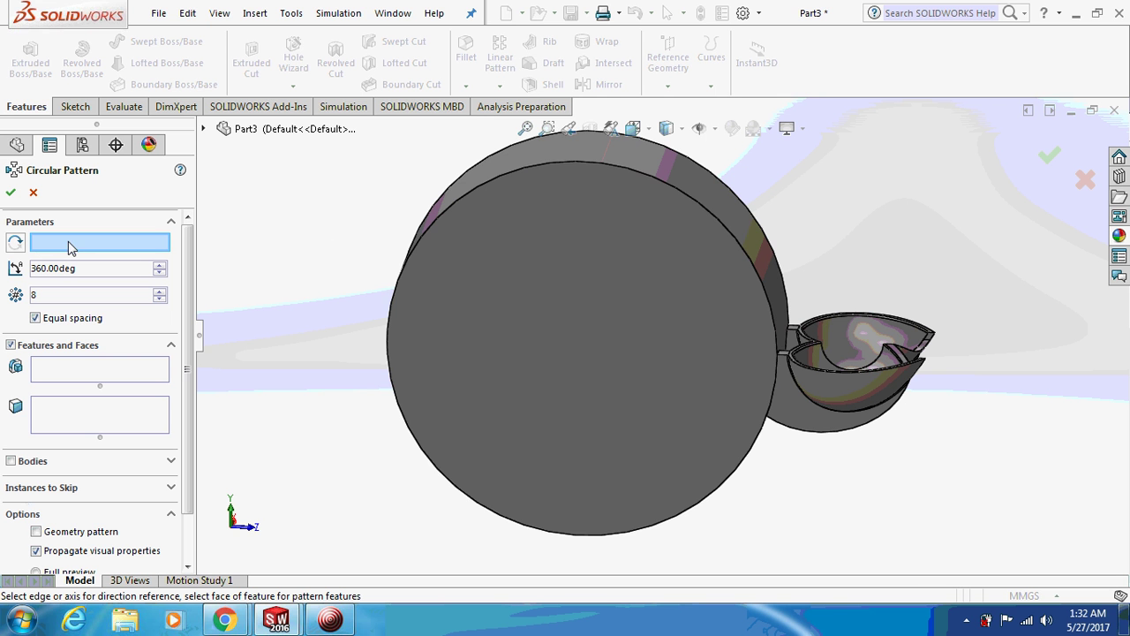
click(422, 232)
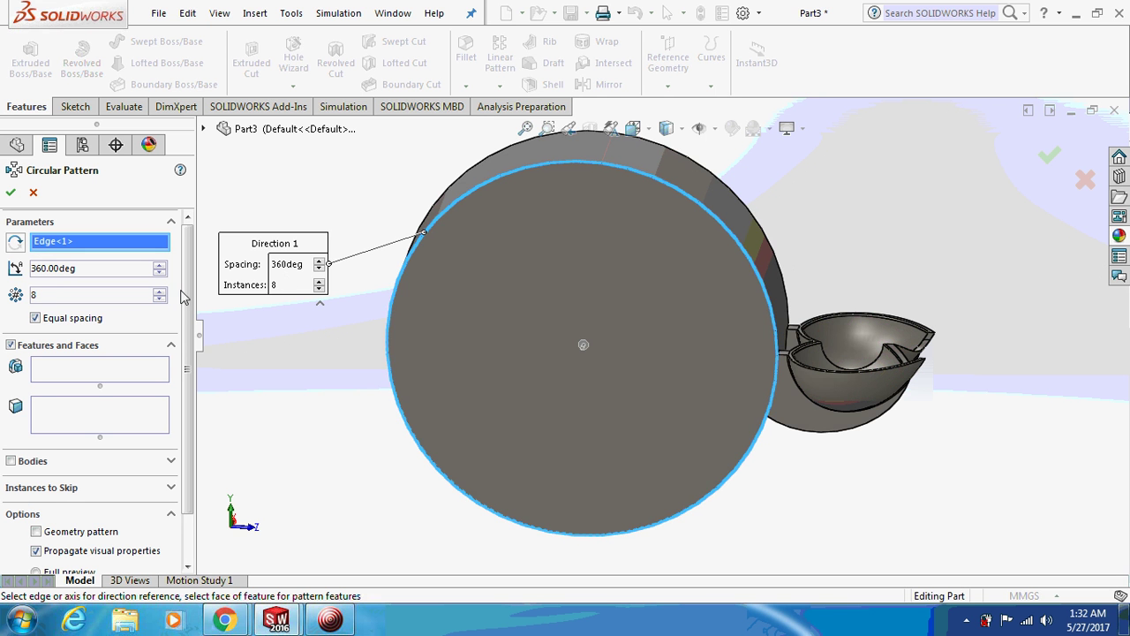
scroll(182, 295, down, 3)
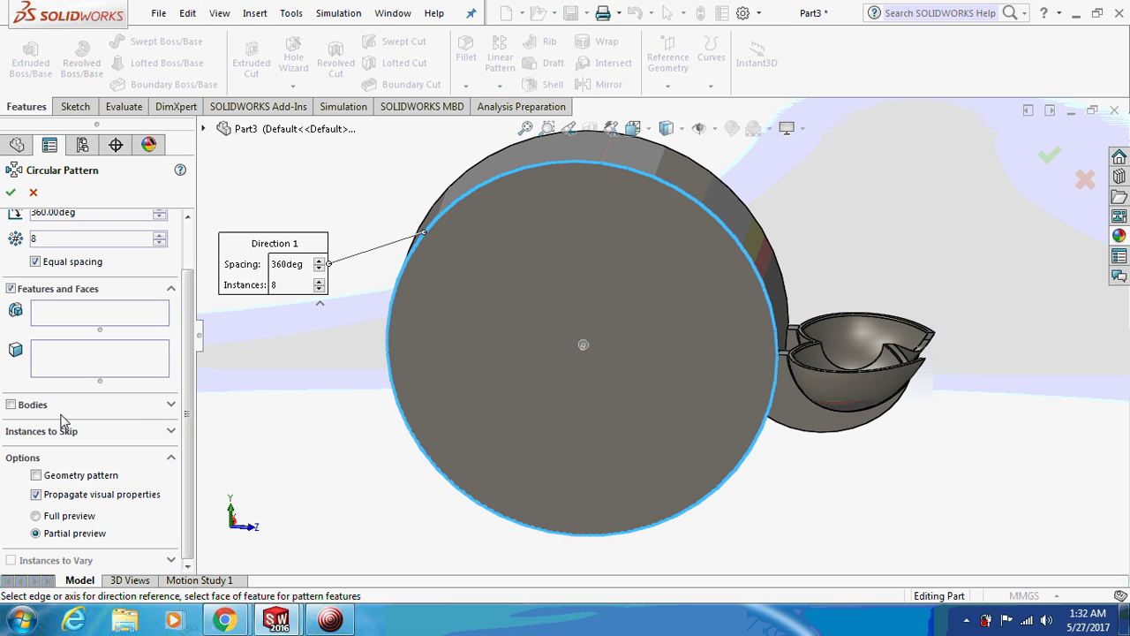
click(171, 408)
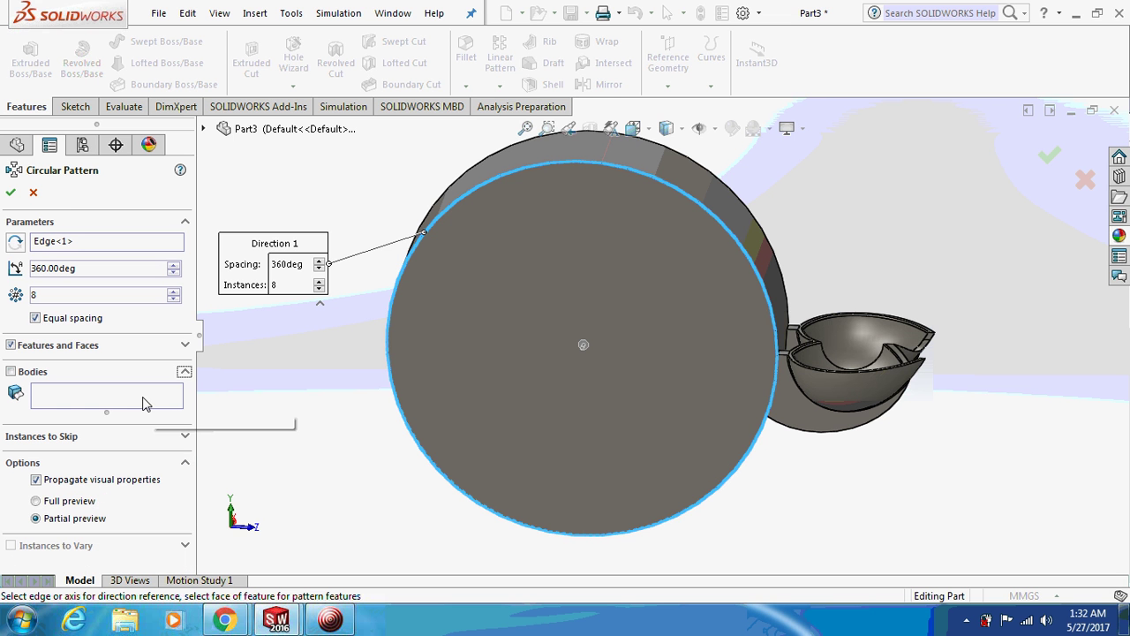
click(822, 368)
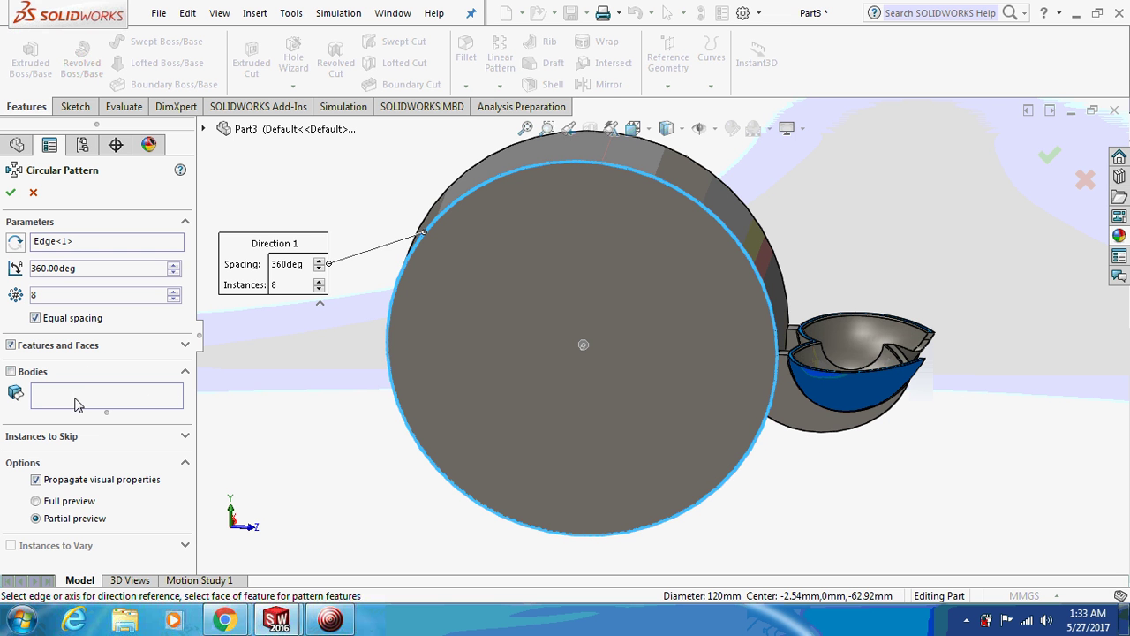
mouse_move(303, 371)
middle_down()
mouse_move(356, 386)
mouse_move(309, 362)
middle_up()
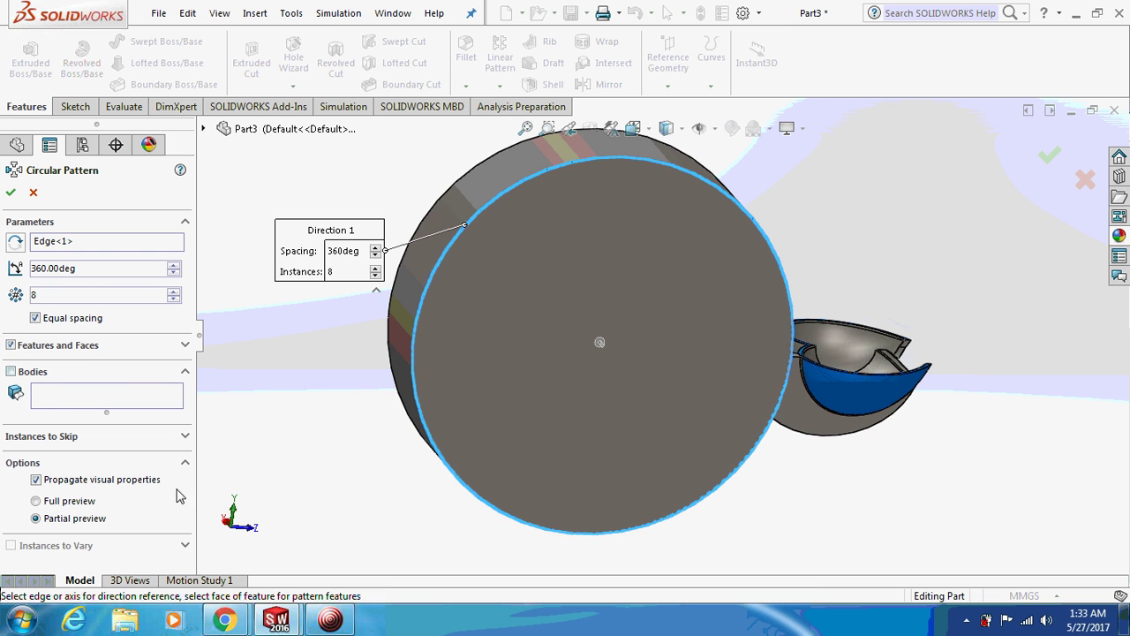
click(330, 619)
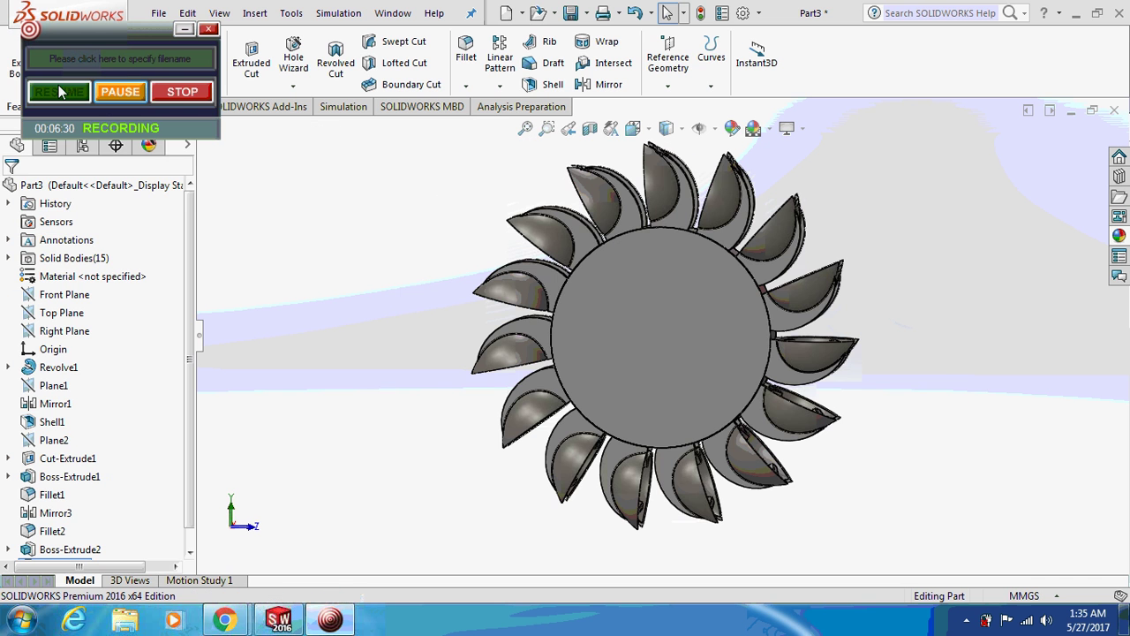
click(184, 29)
mouse_move(280, 225)
middle_down()
mouse_move(491, 307)
mouse_move(374, 313)
mouse_move(318, 295)
middle_up()
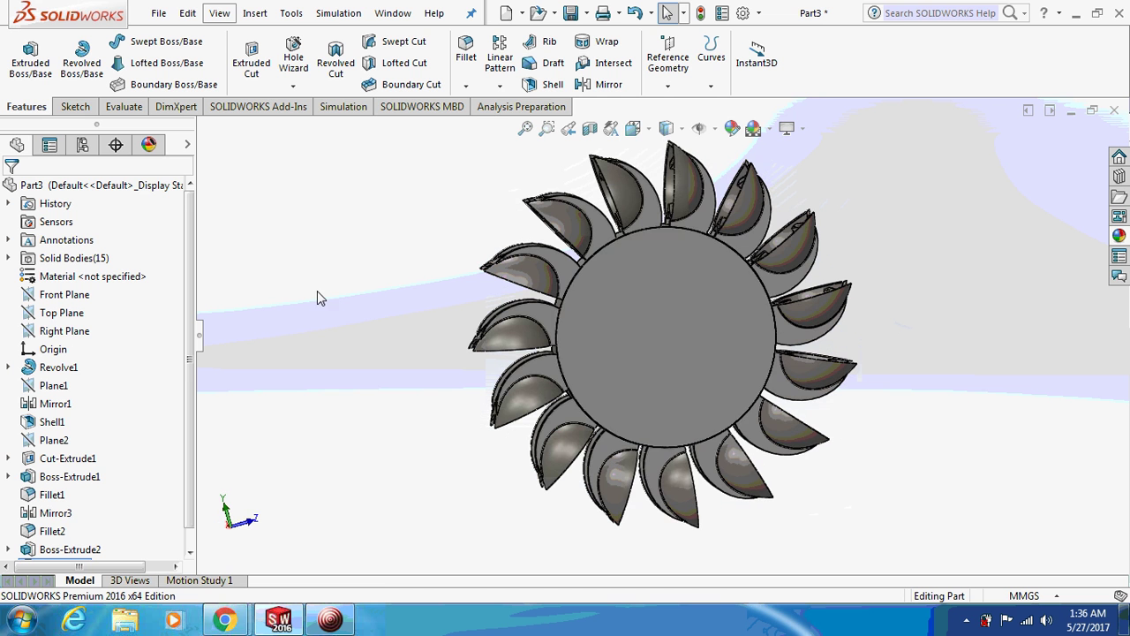
Step: Sketch a circle centred on the hub face, inside the rim
right_click(628, 332)
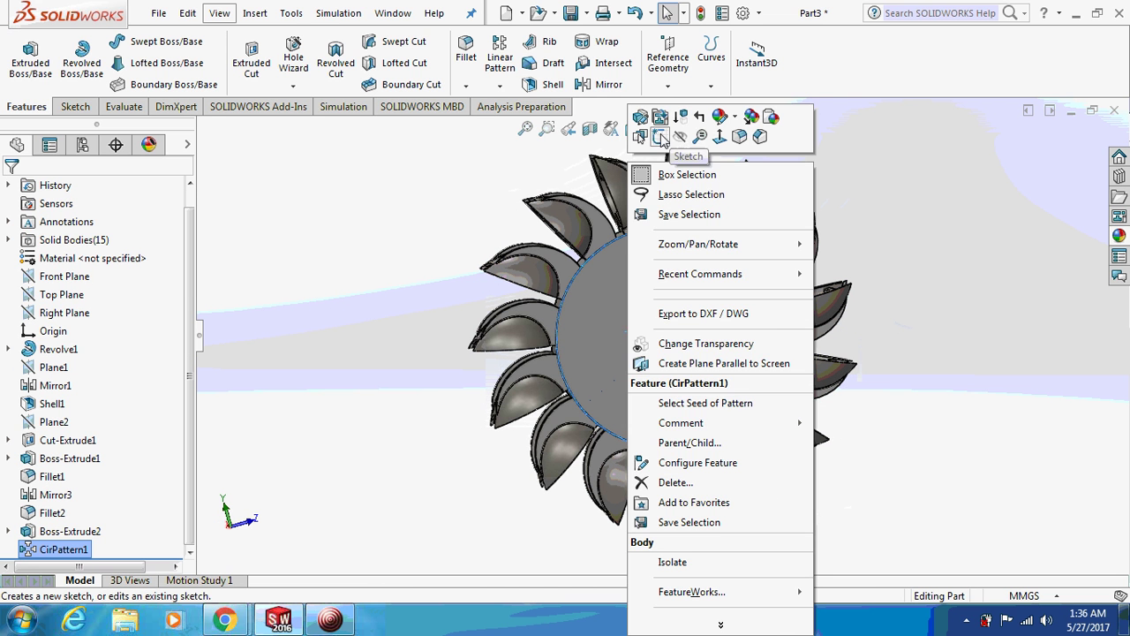
click(680, 137)
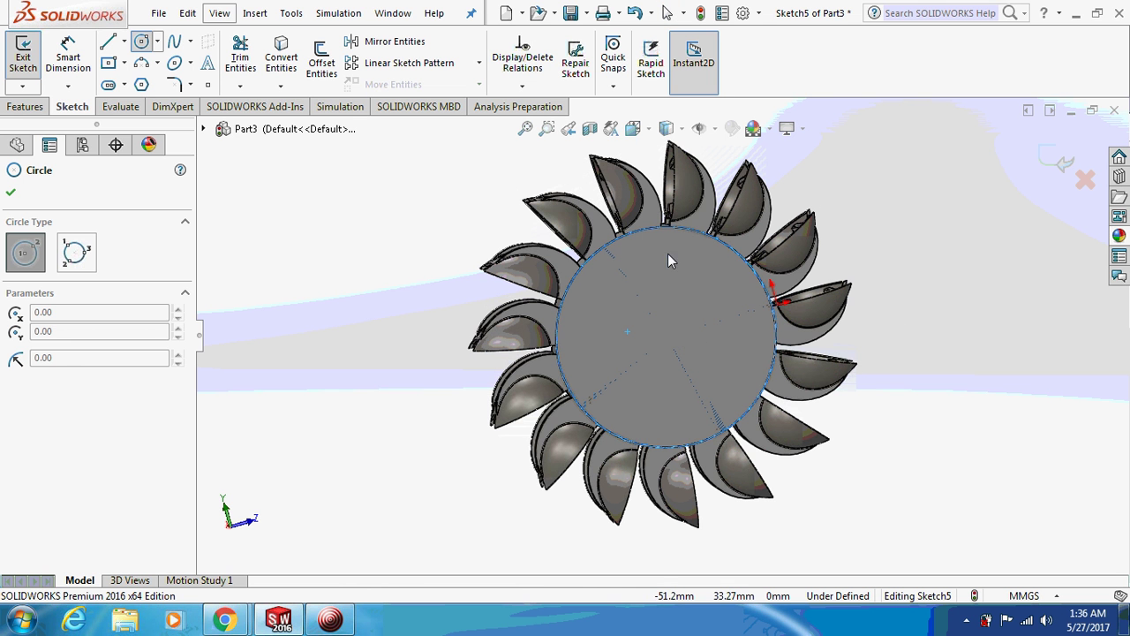
click(667, 340)
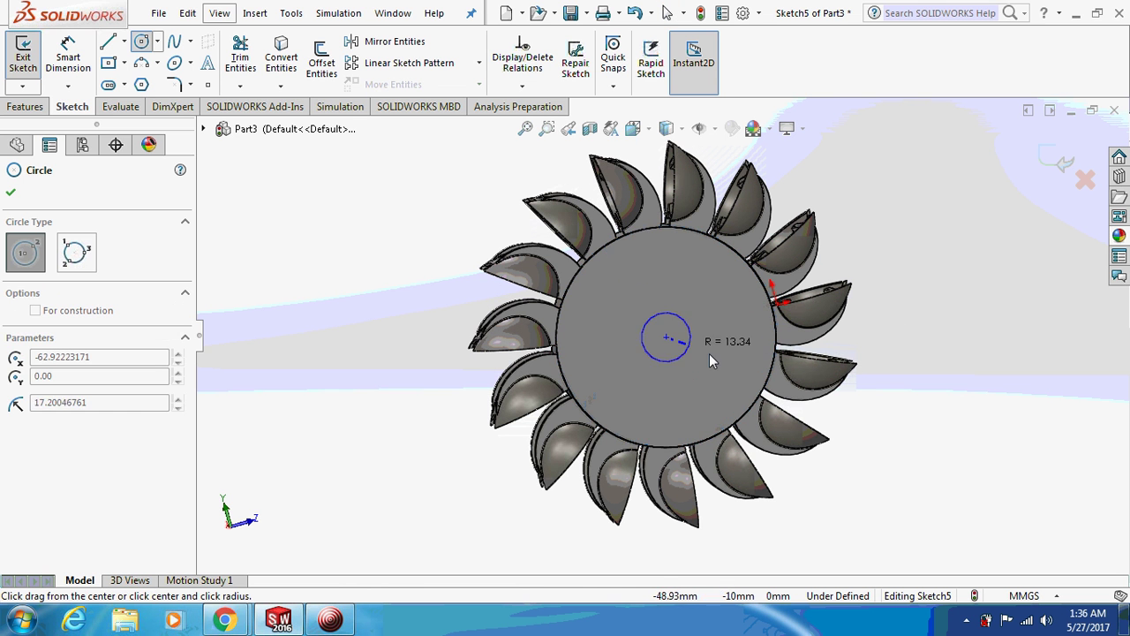
click(740, 365)
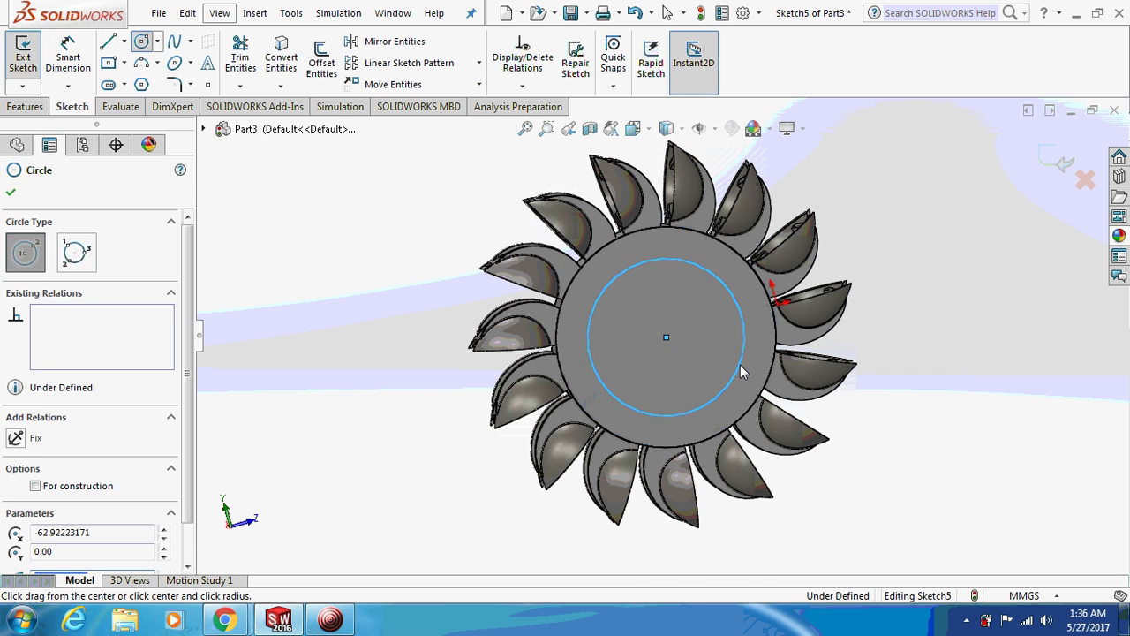
key(Escape)
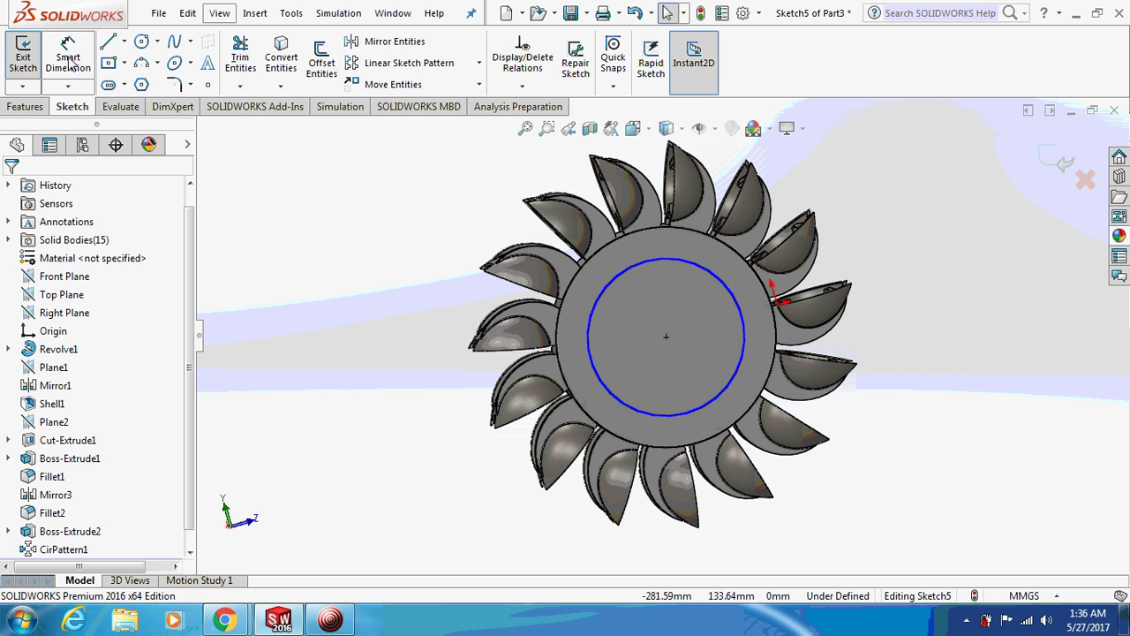
Step: Set up an extruded cut 3 mm deep from the hub circle
click(25, 106)
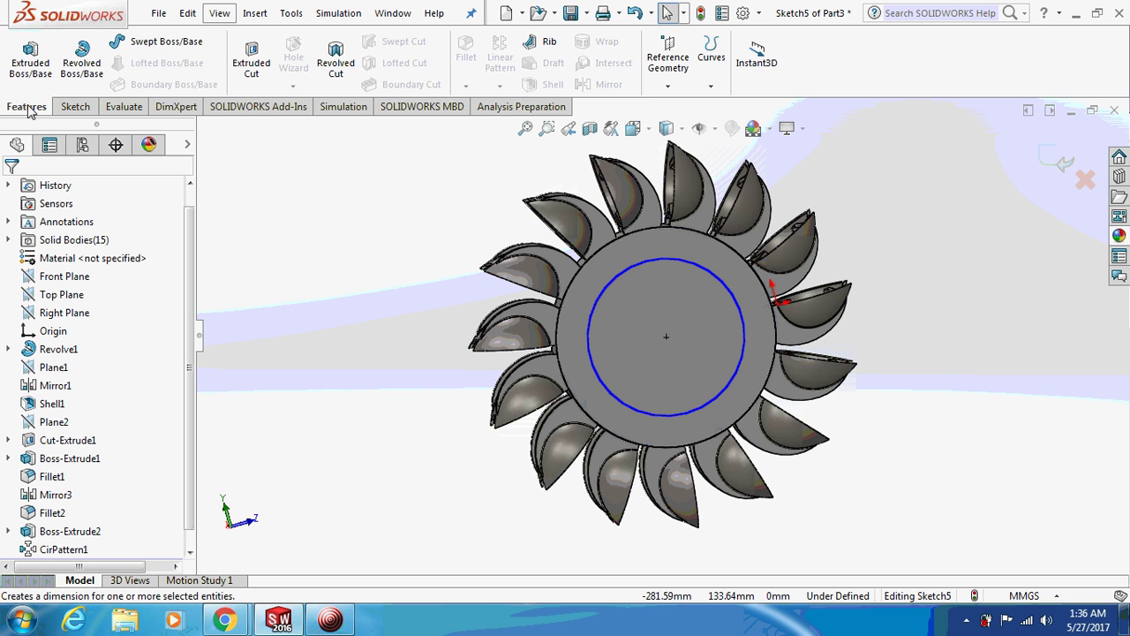
click(251, 57)
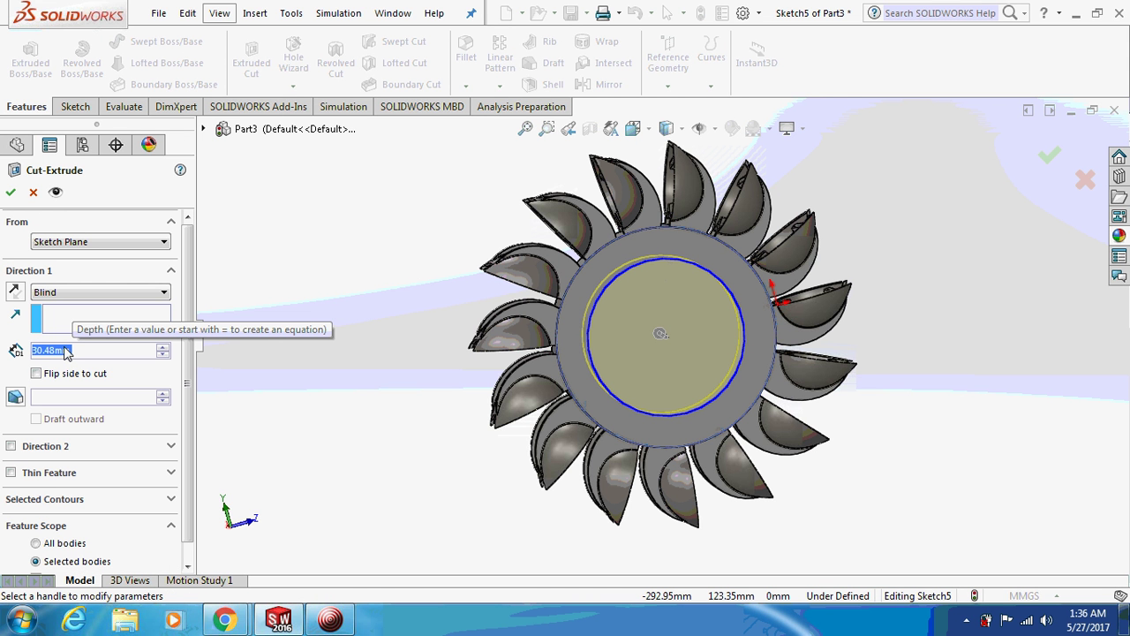
text(3)
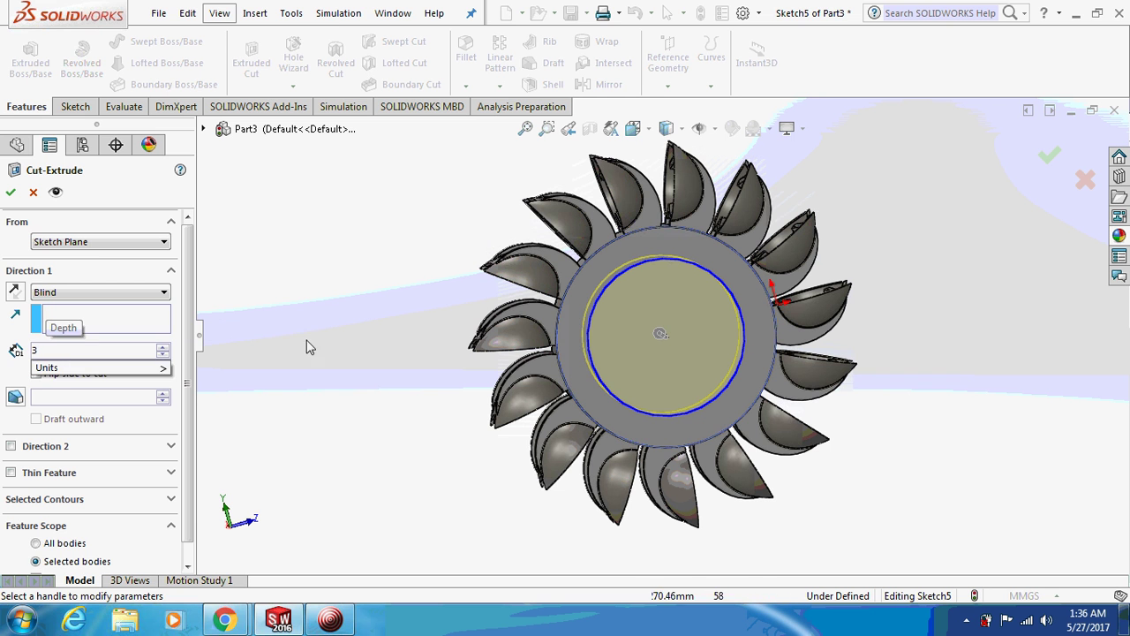
key(Return)
Step: Confirm the 3 mm recess and sketch a smaller centred circle on its face
click(11, 192)
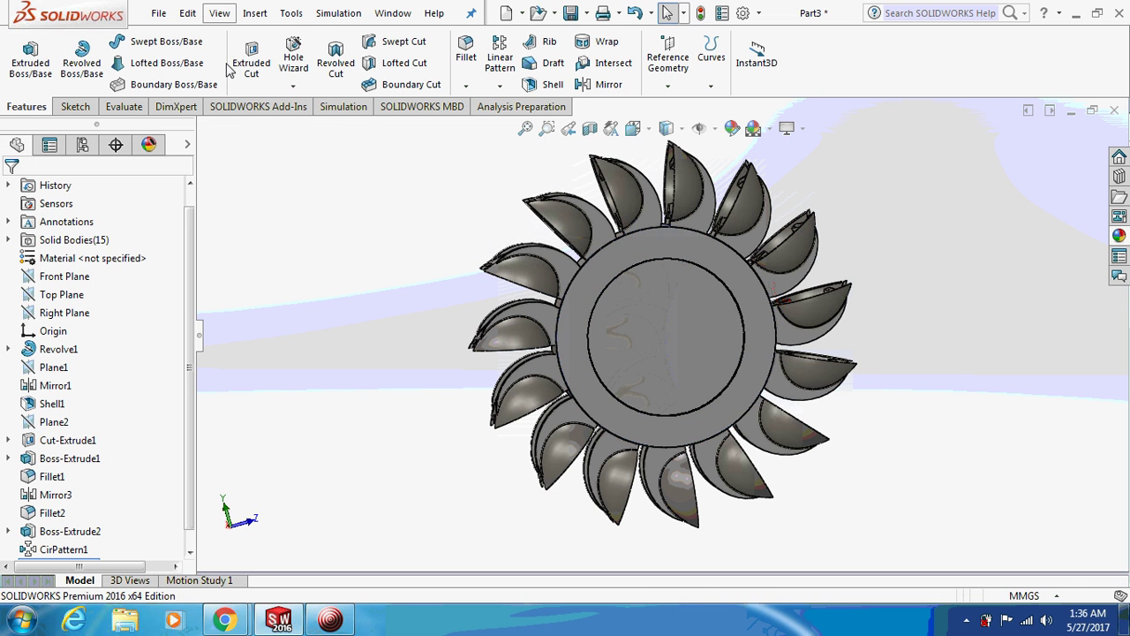
right_click(670, 328)
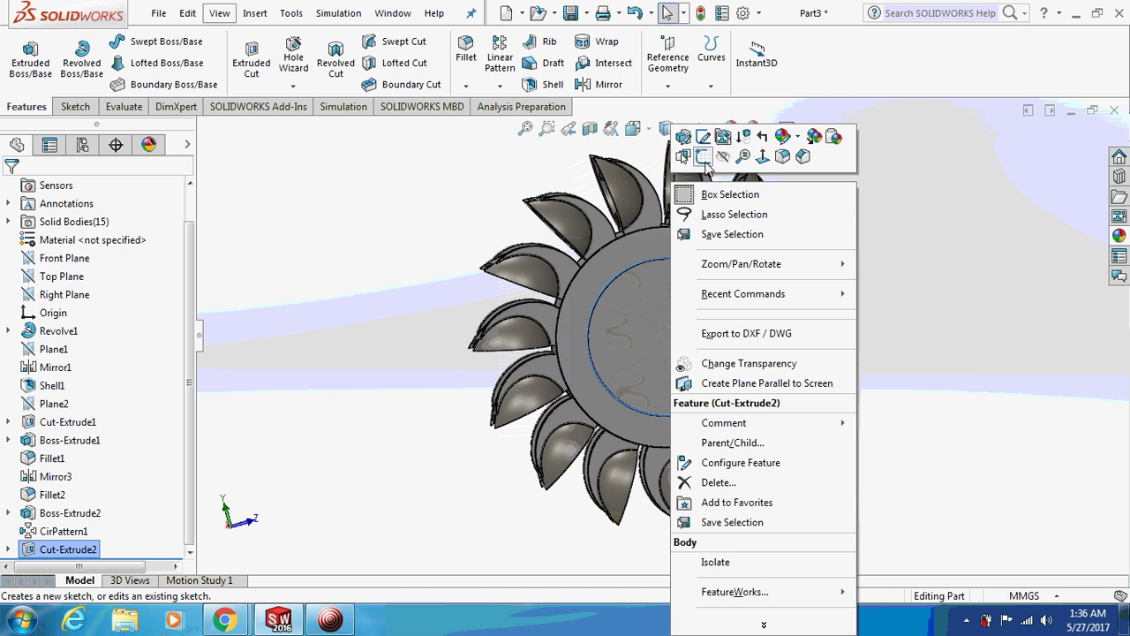
click(704, 158)
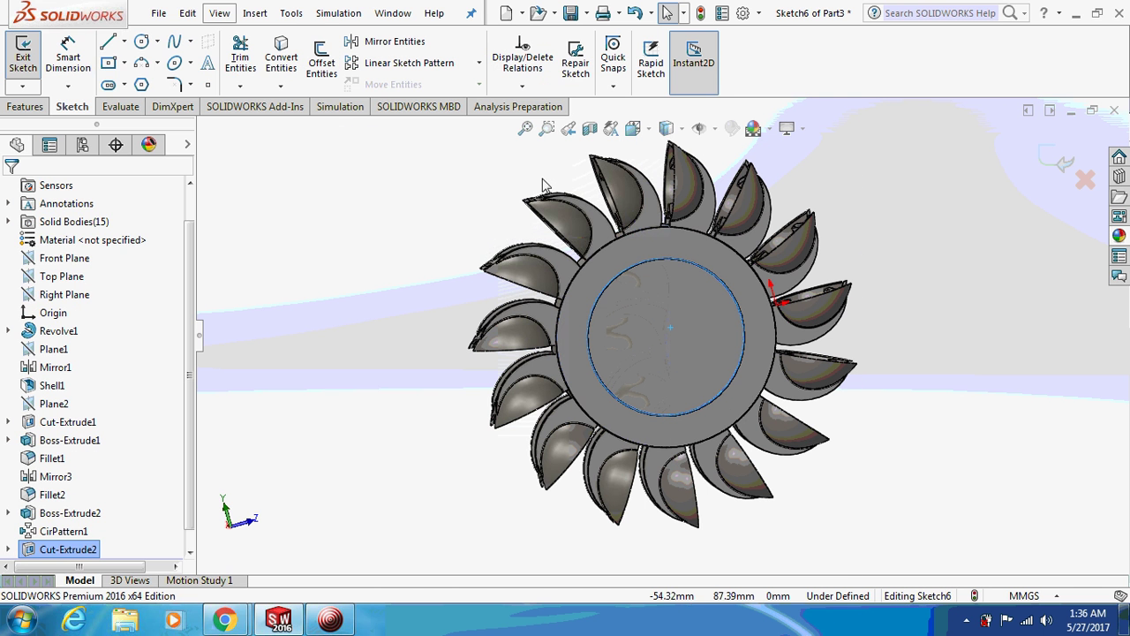
click(141, 44)
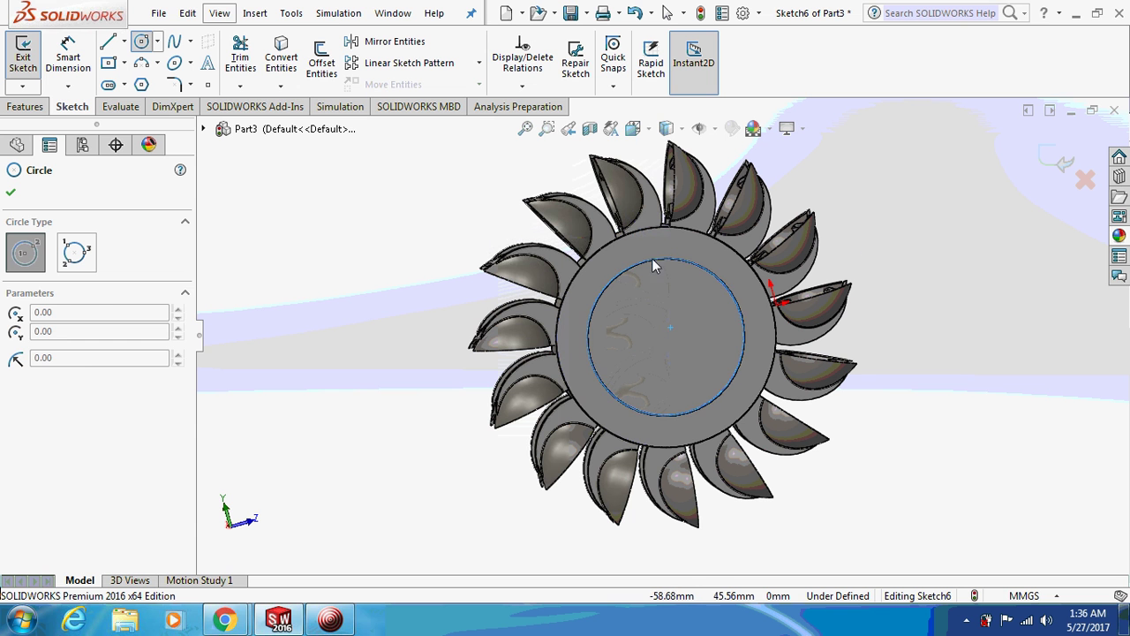
click(666, 336)
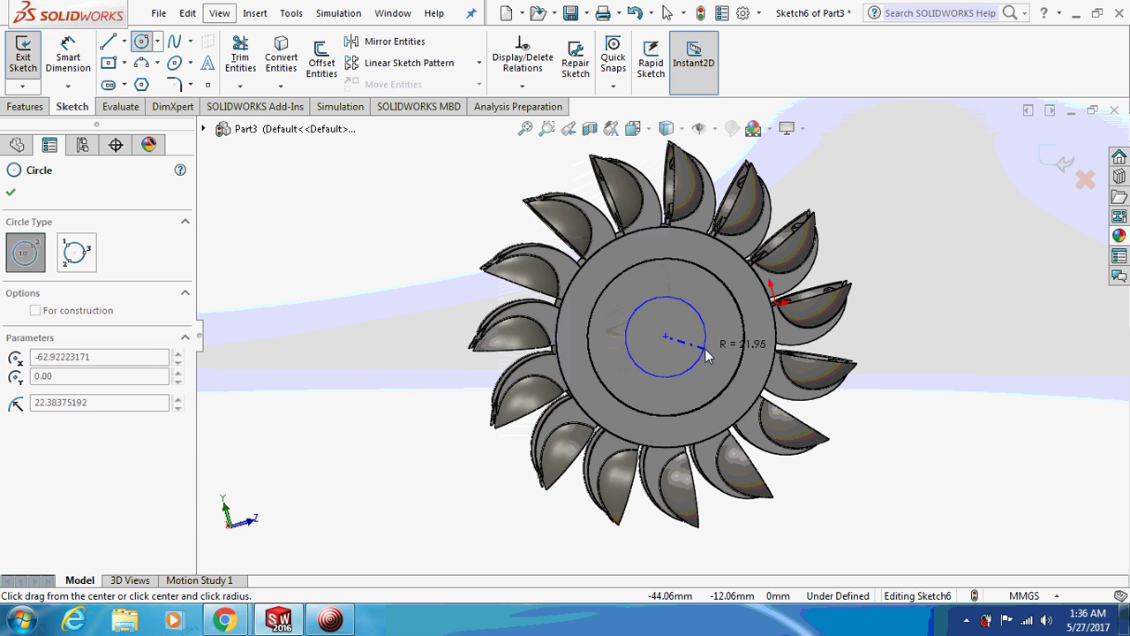
click(706, 354)
key(Escape)
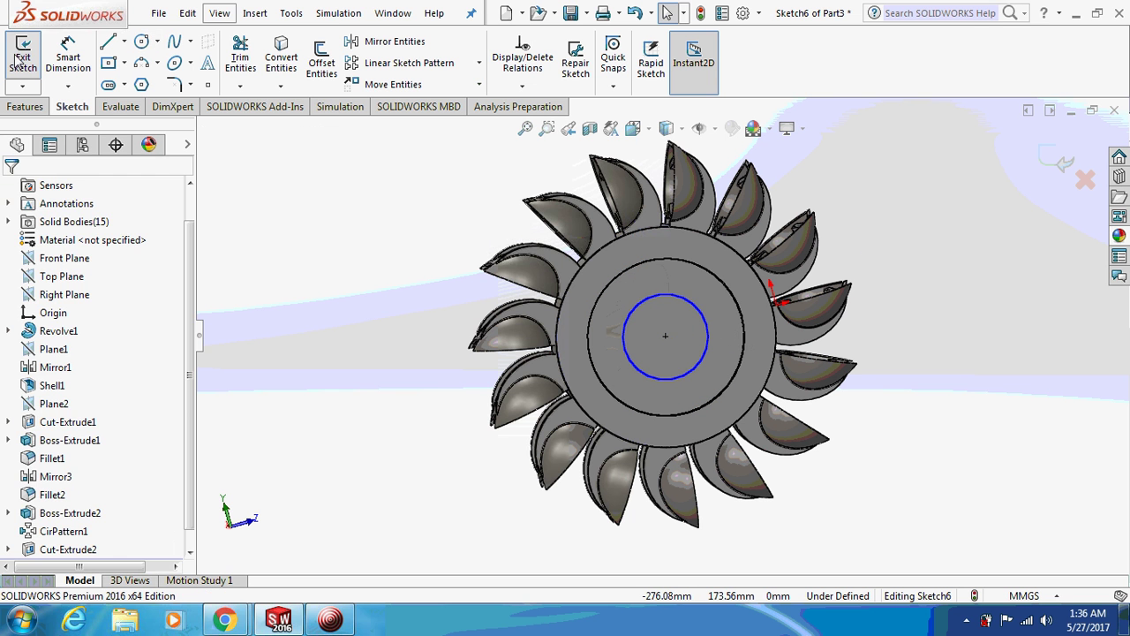
Step: Extrude the small circle 5 mm into a raised boss, Boss-Extrude3
click(25, 106)
click(45, 78)
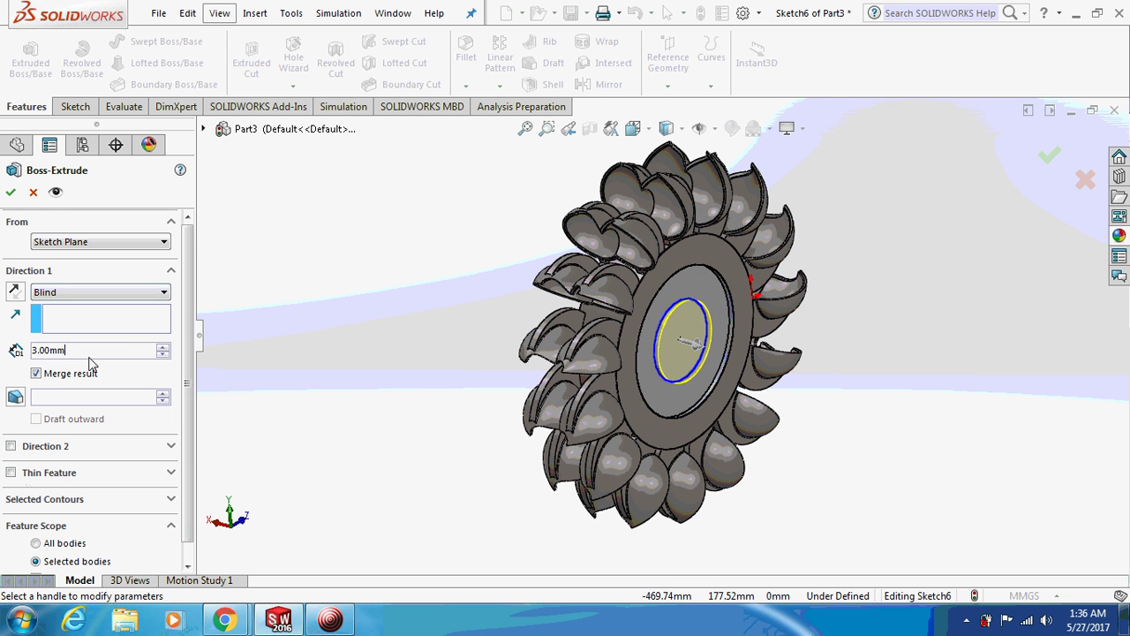
text(5)
key(Return)
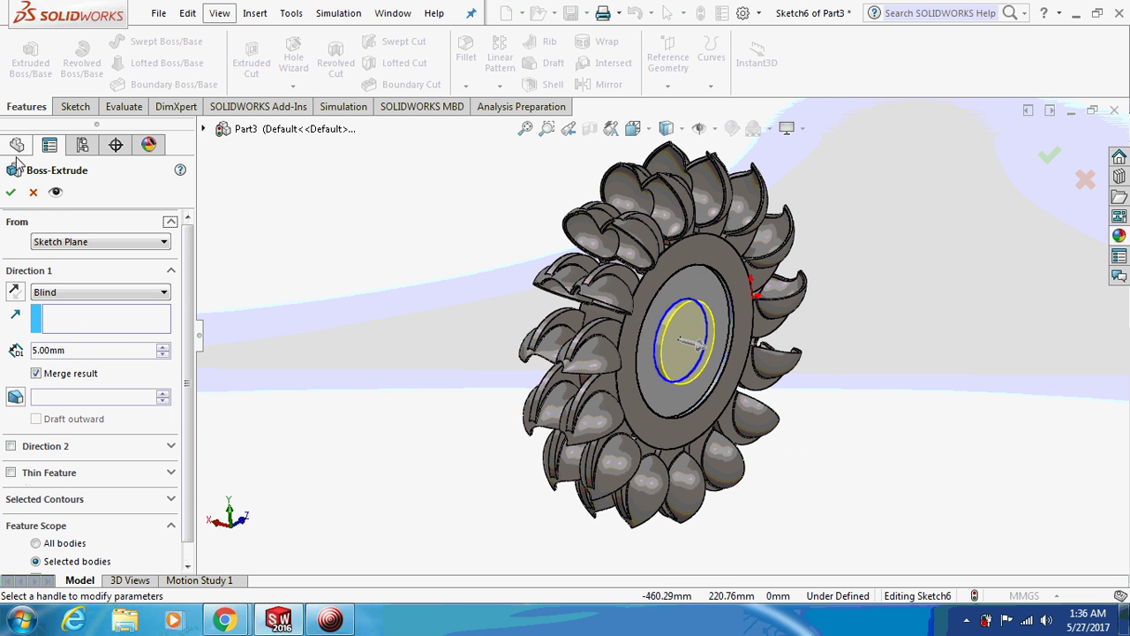
key(Return)
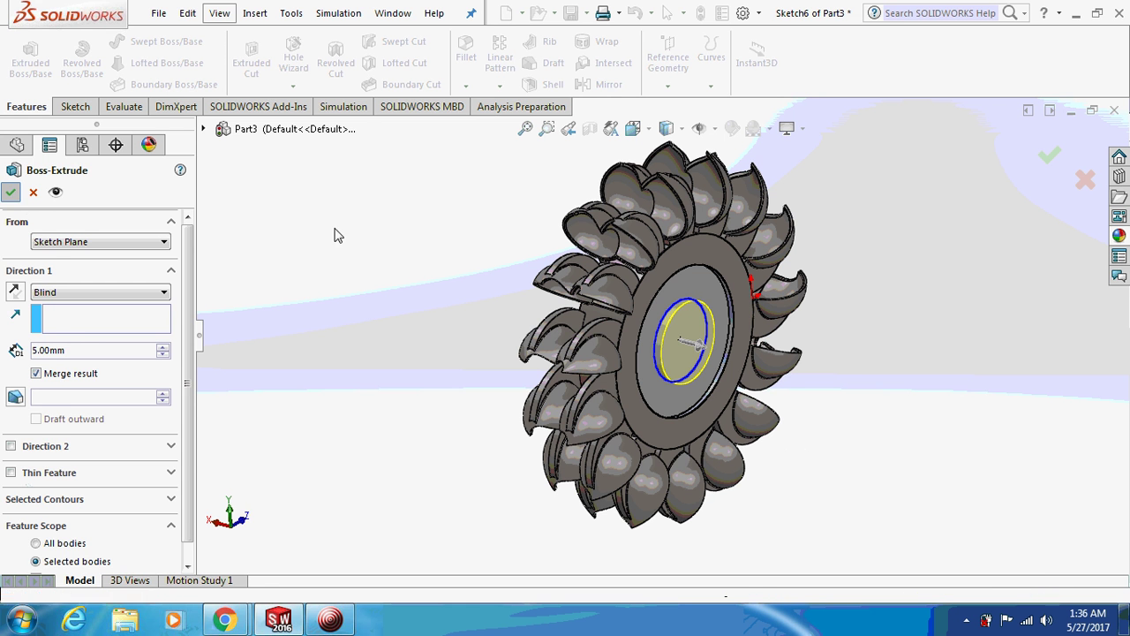
key(ctrl+1)
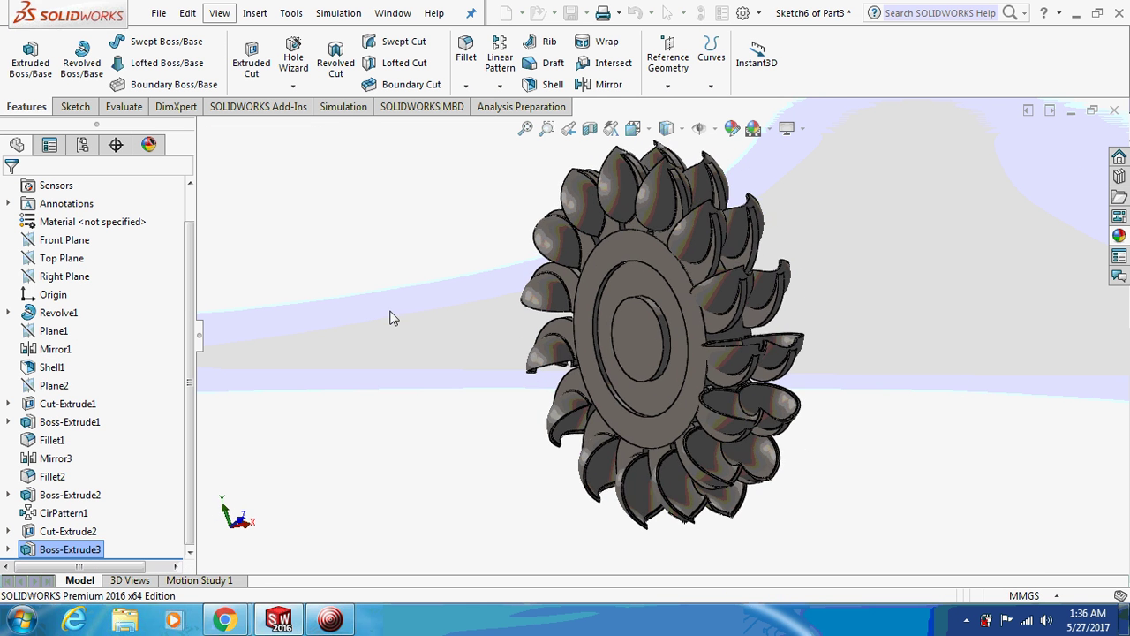
Step: Sketch a 7 mm diameter bolt-hole circle on the recessed ring face
click(627, 285)
right_click(626, 282)
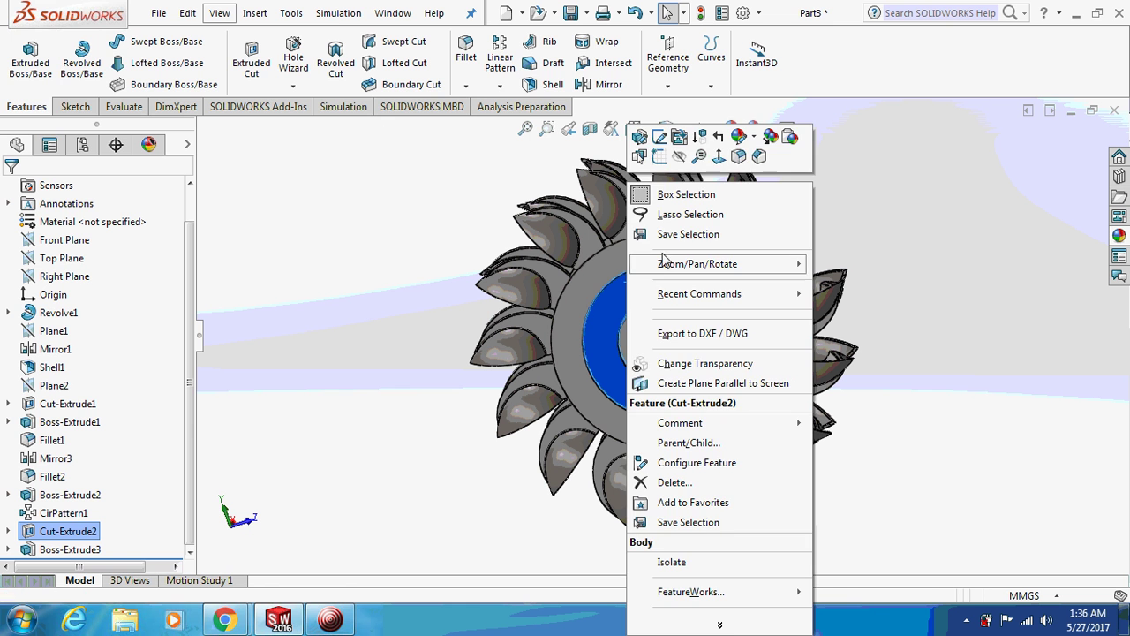
click(654, 157)
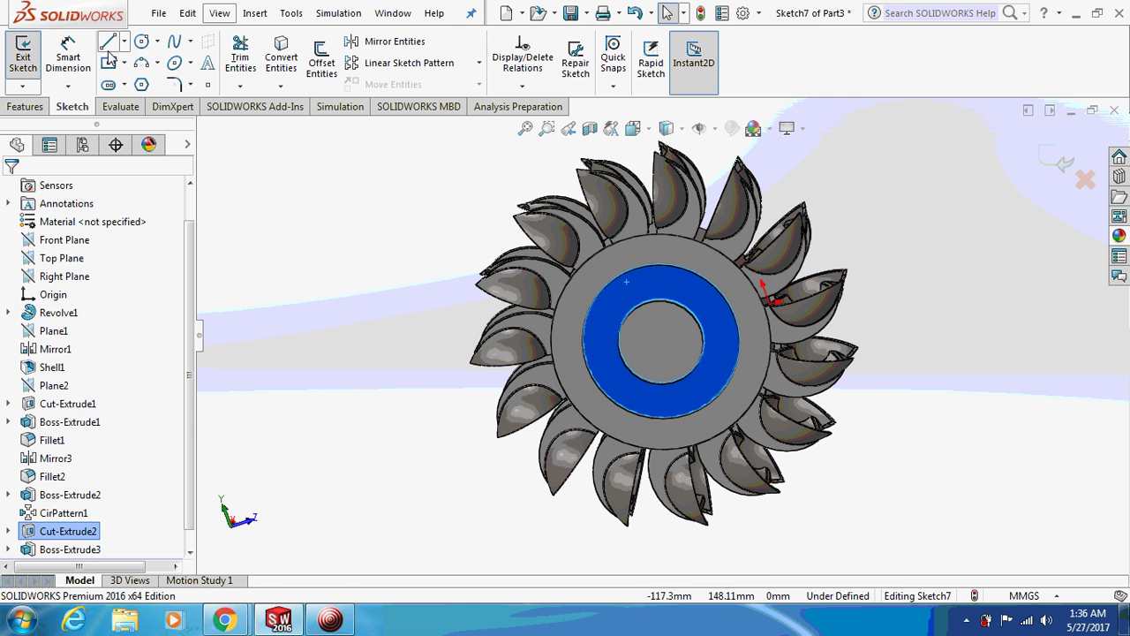
click(142, 42)
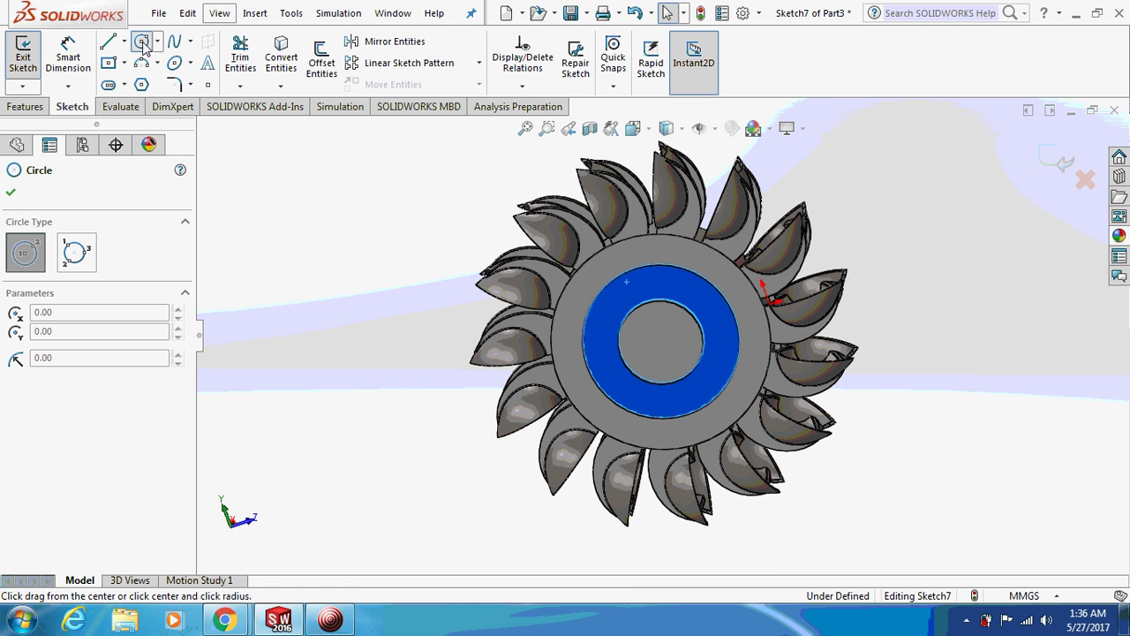
click(658, 281)
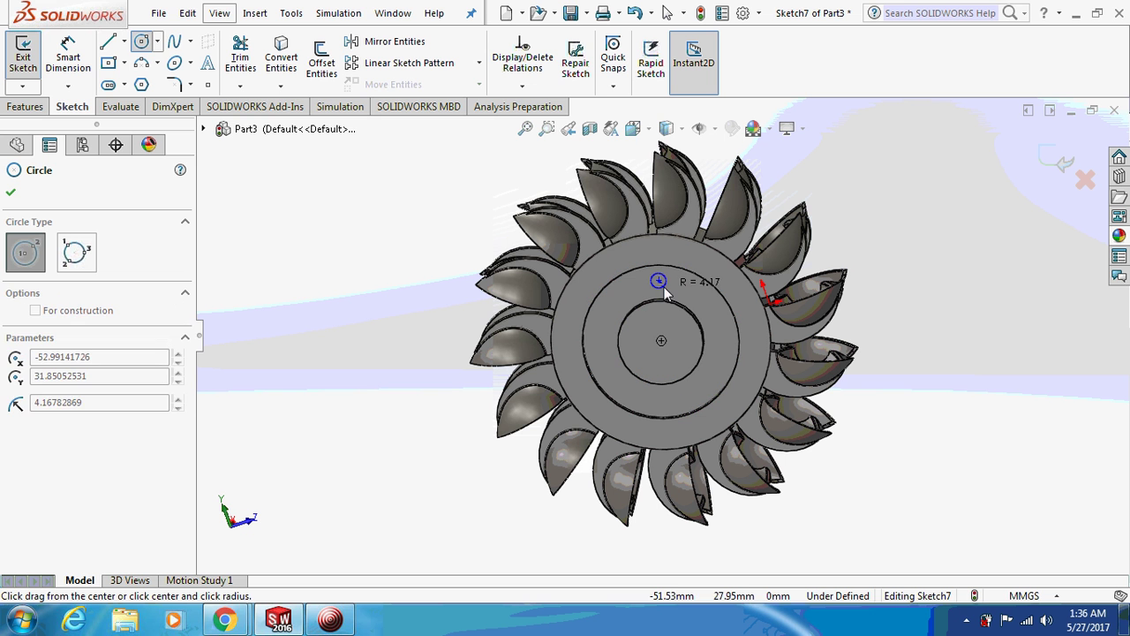
click(667, 294)
key(Escape)
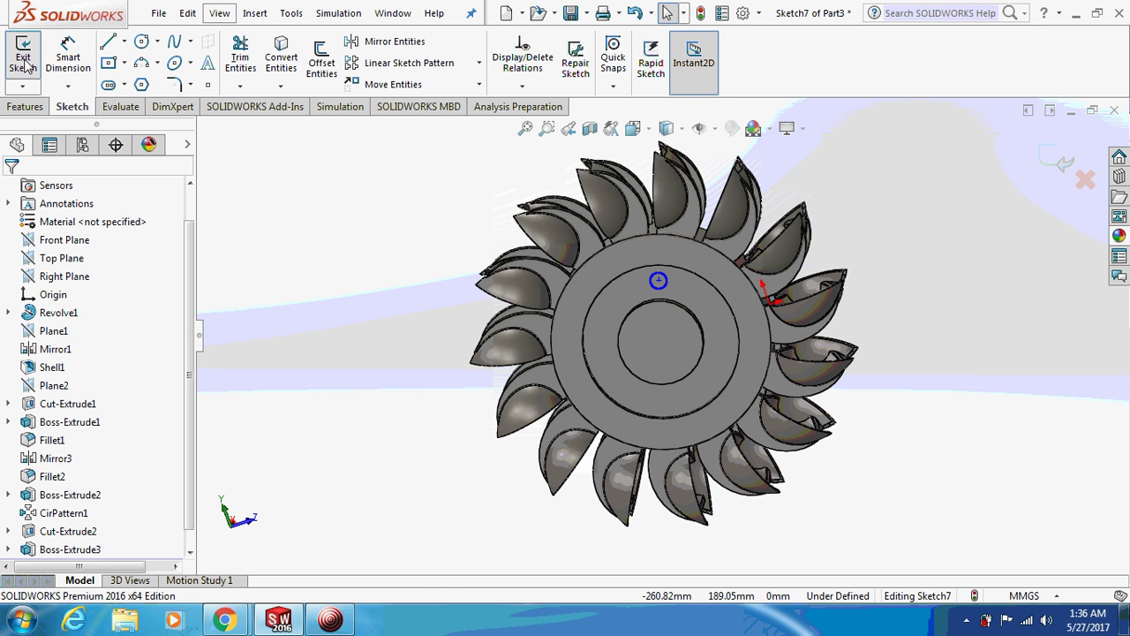
click(664, 286)
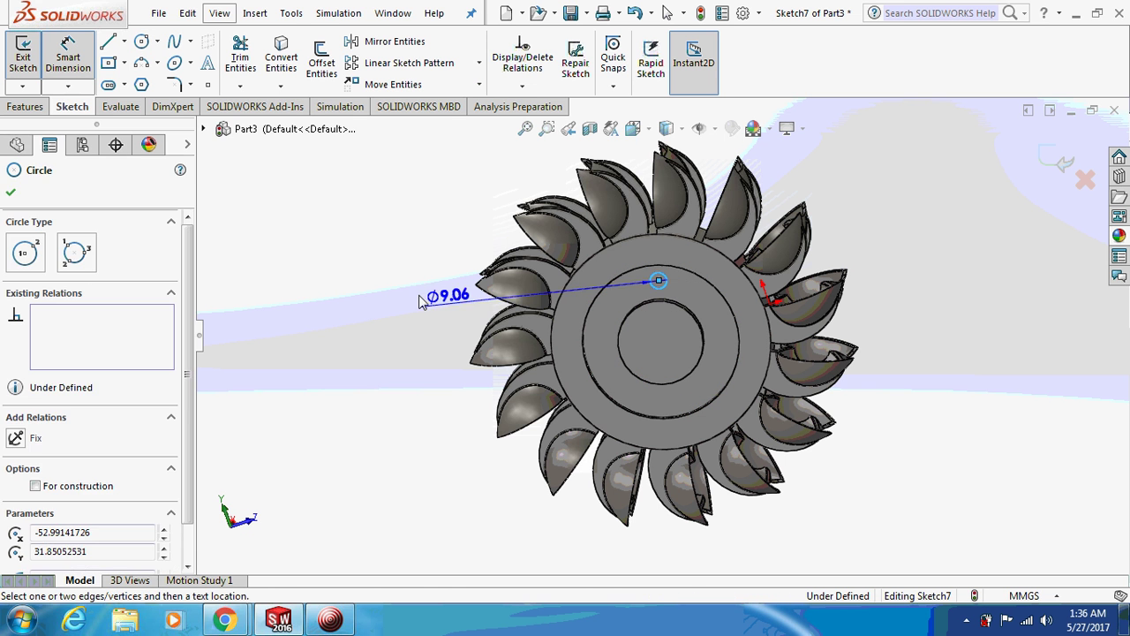
click(419, 300)
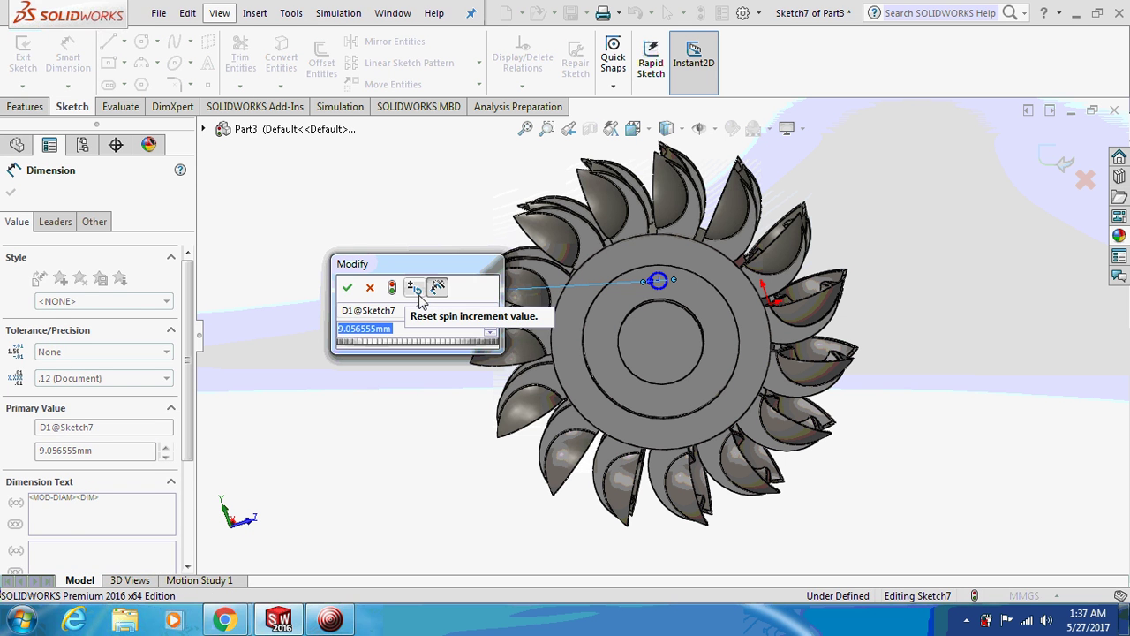
text(7)
key(Return)
key(Escape)
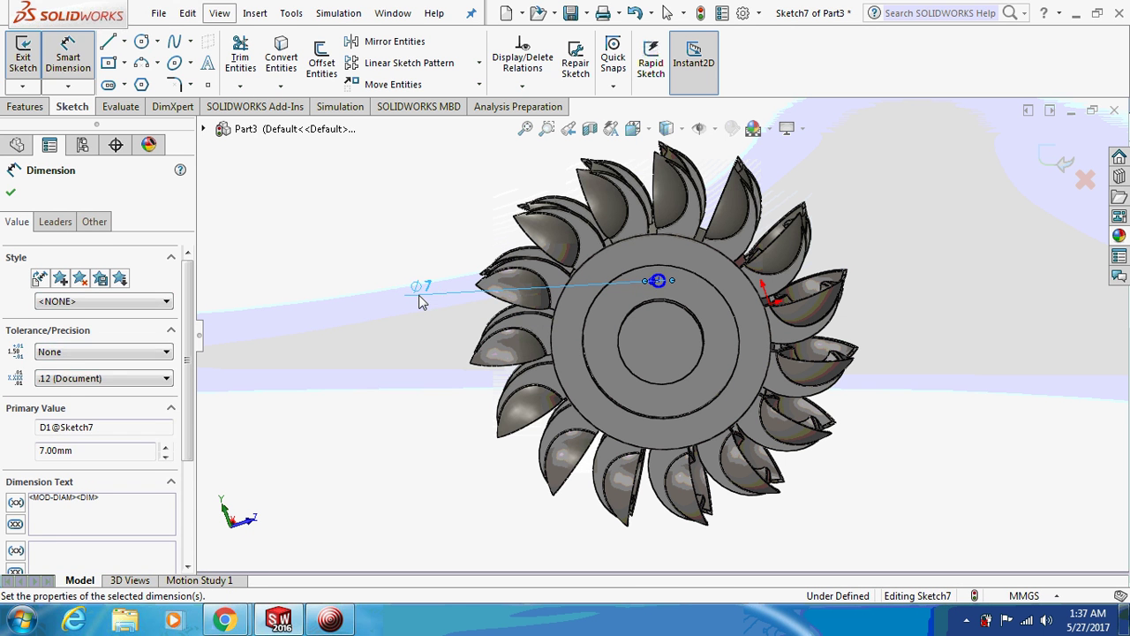
Step: Cut the 7 mm circle through all as a bolt hole
middle_drag(452, 216, 400, 221)
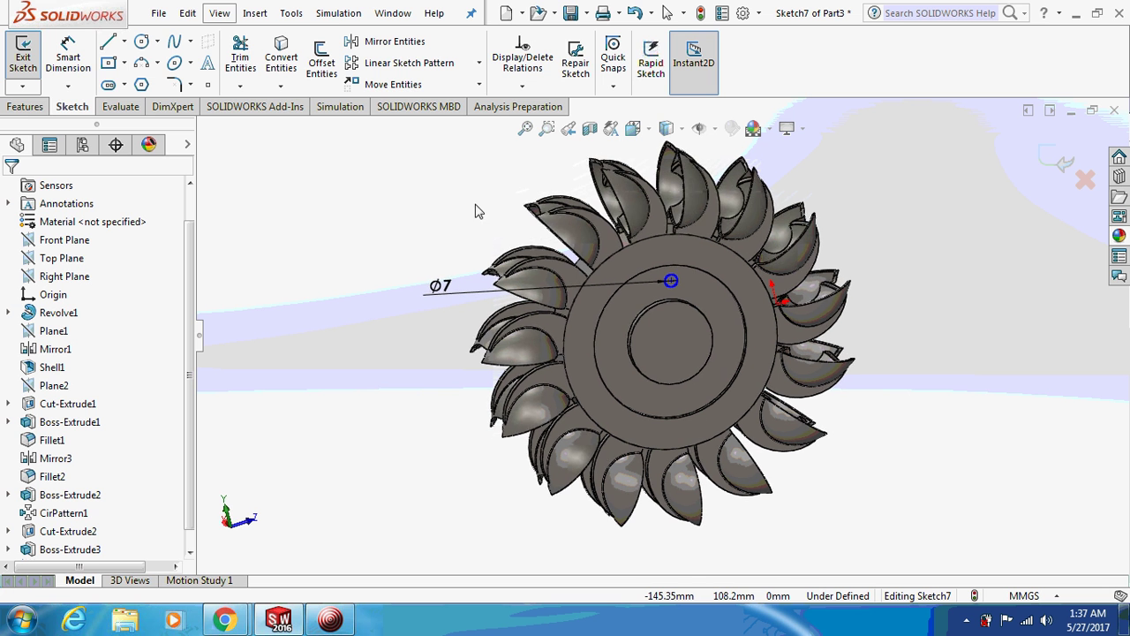
click(24, 106)
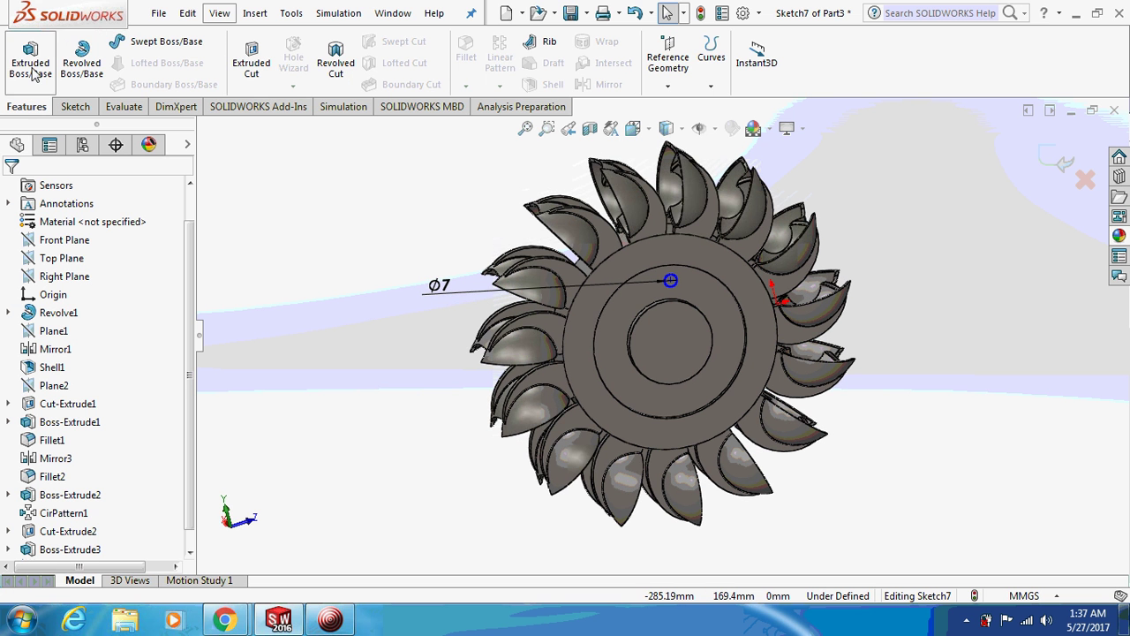
click(244, 75)
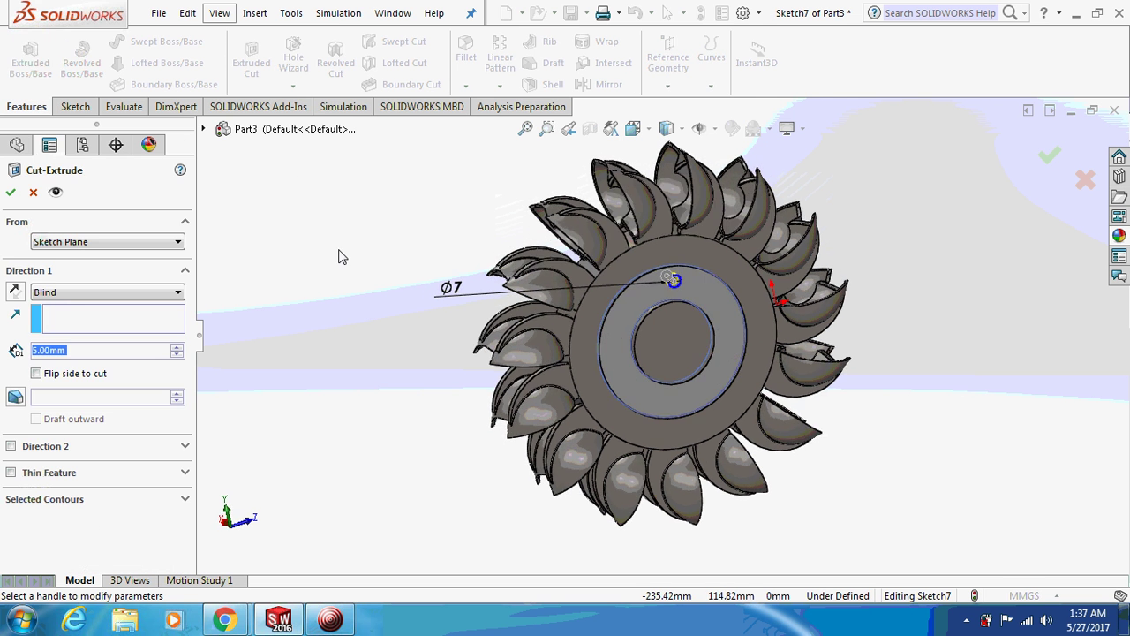
click(172, 295)
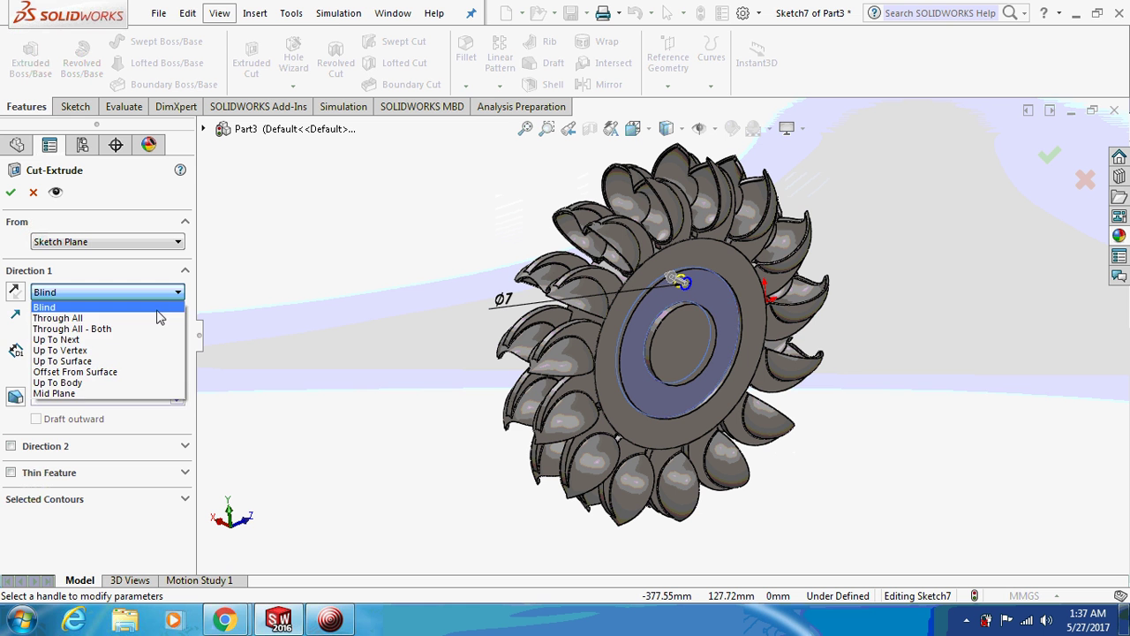
click(160, 318)
click(11, 194)
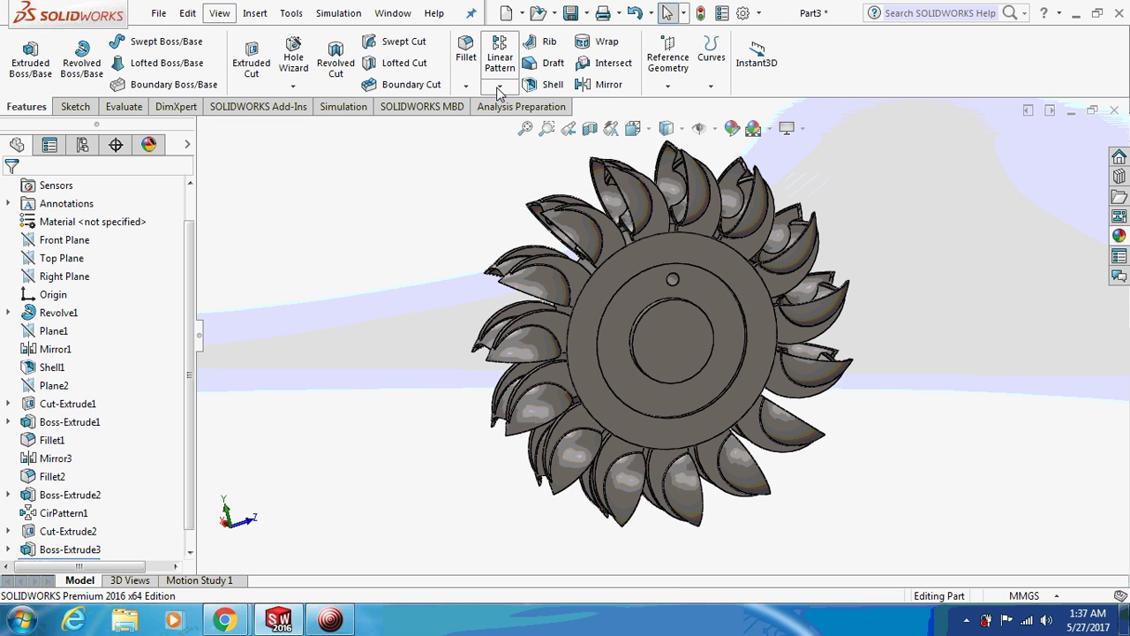
Step: Circular-pattern the bolt hole into 10 instances about the central hole edge
click(500, 86)
click(523, 129)
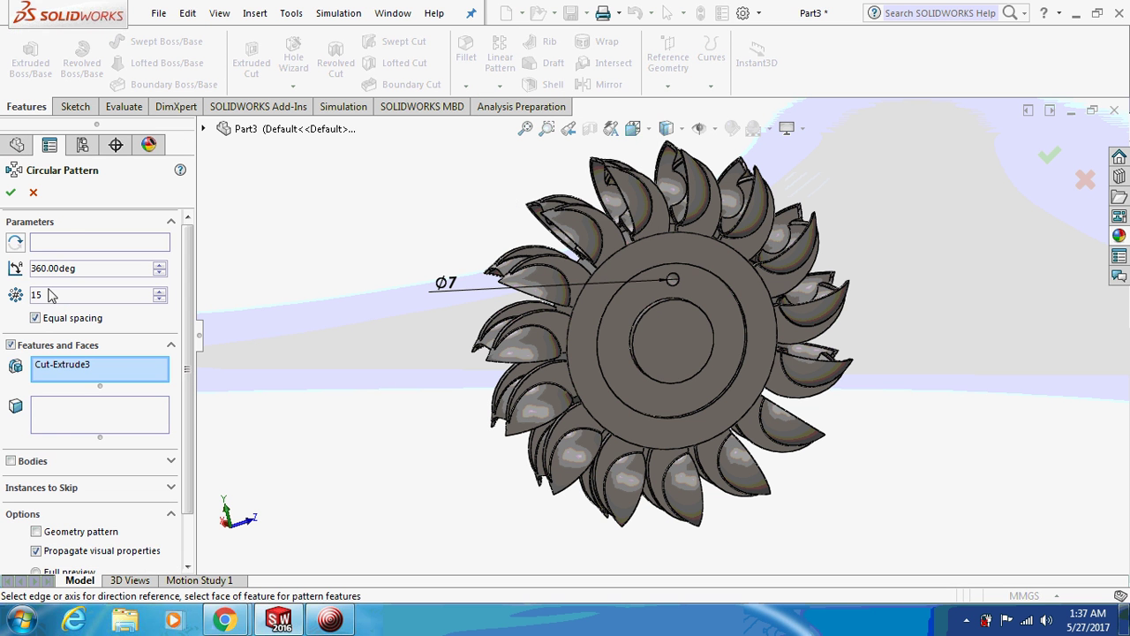
click(78, 245)
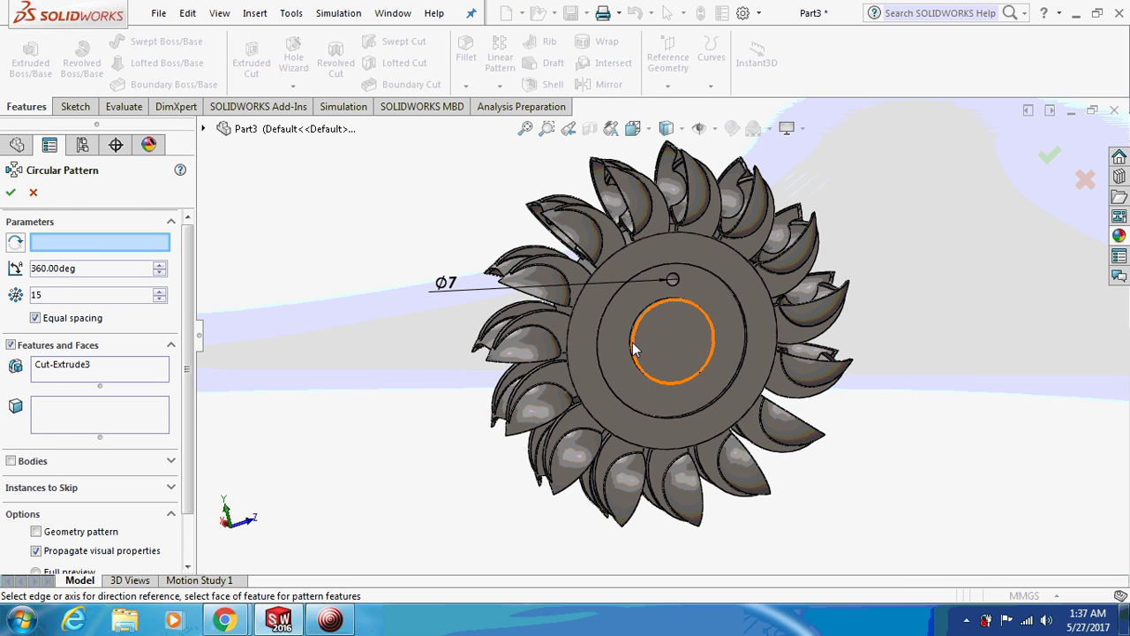
click(633, 342)
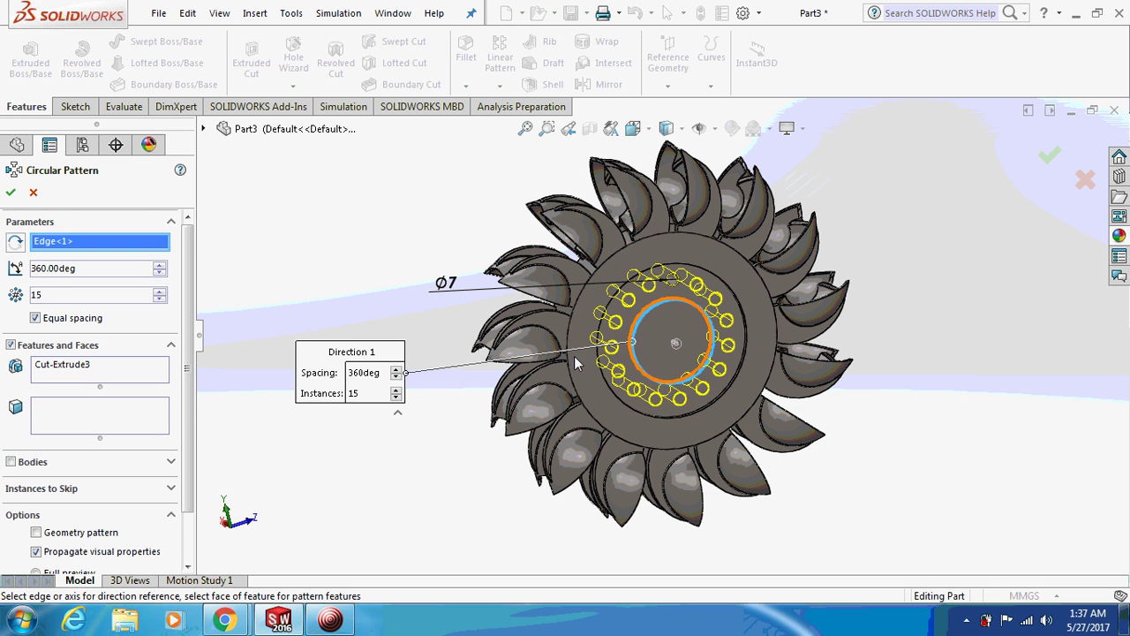
click(160, 299)
click(160, 299)
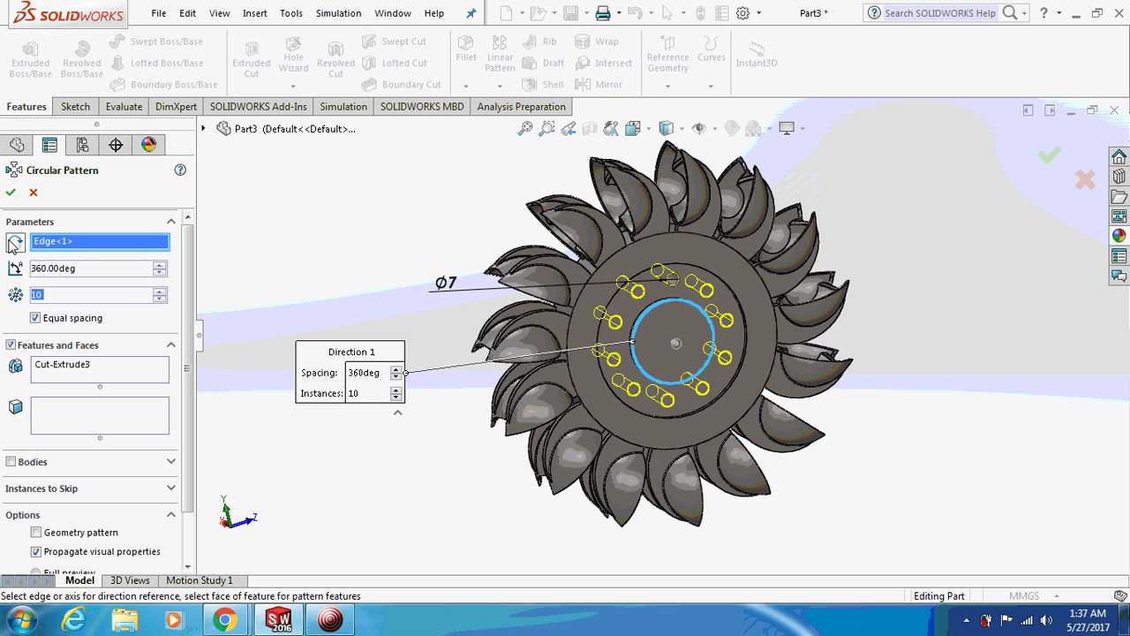
click(9, 192)
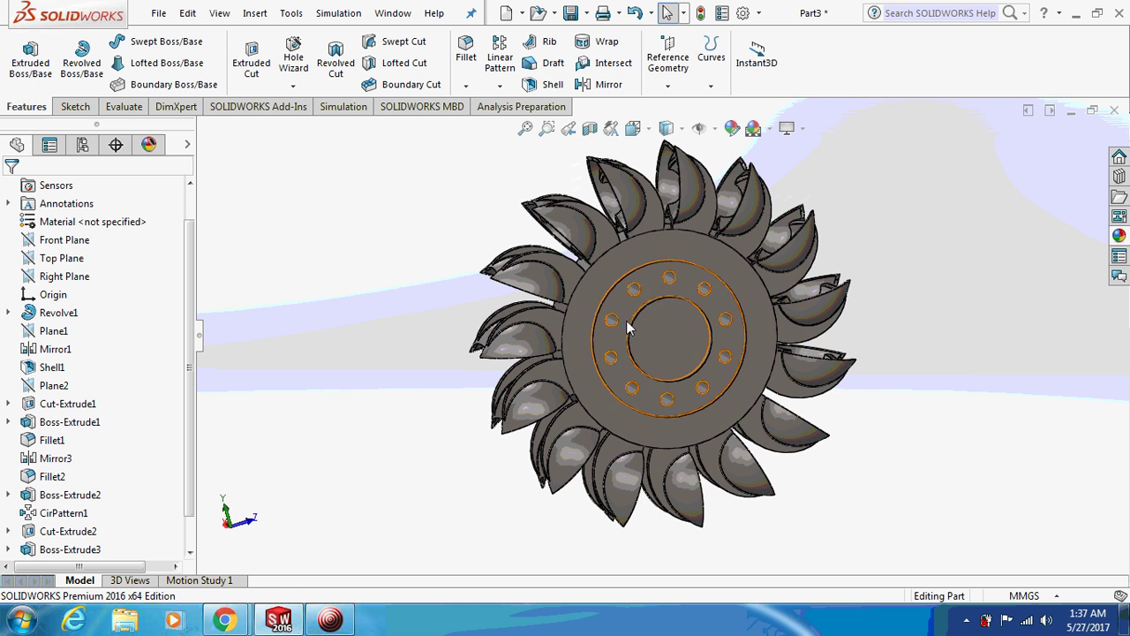
Step: Sketch a small circle centred on the hub face as the shaft profile
click(662, 345)
right_click(664, 344)
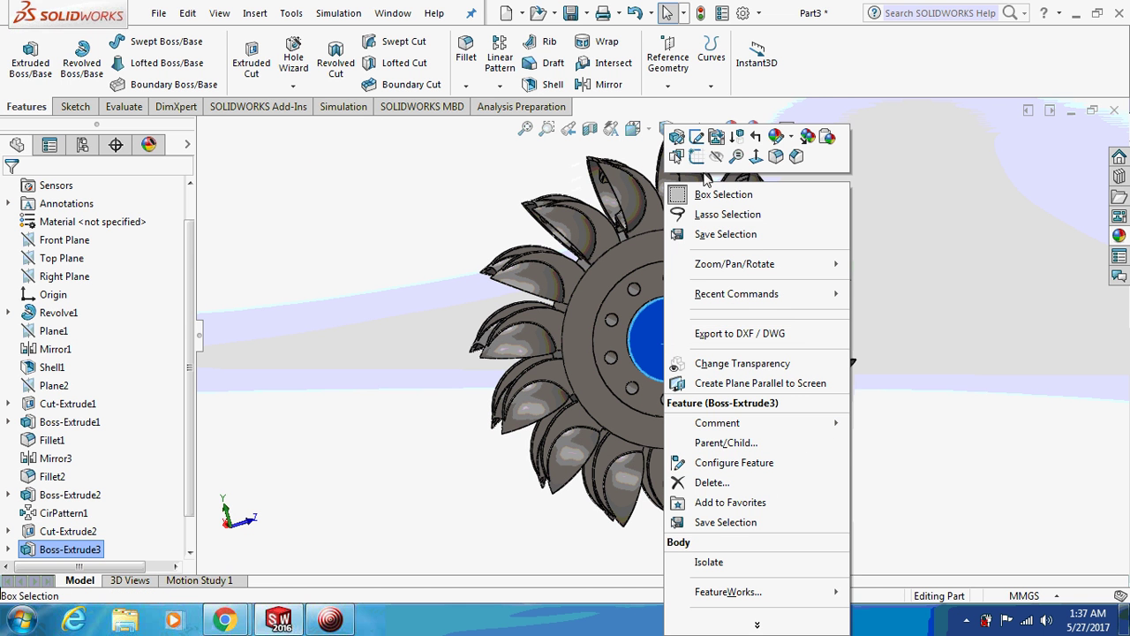
click(698, 156)
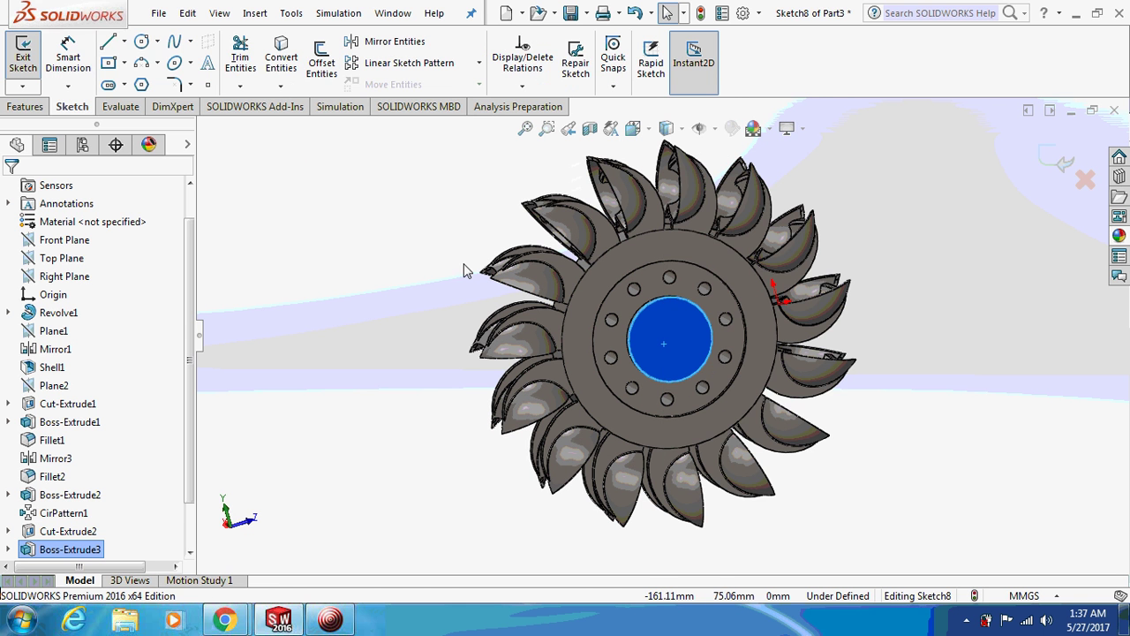
key(ctrl+8)
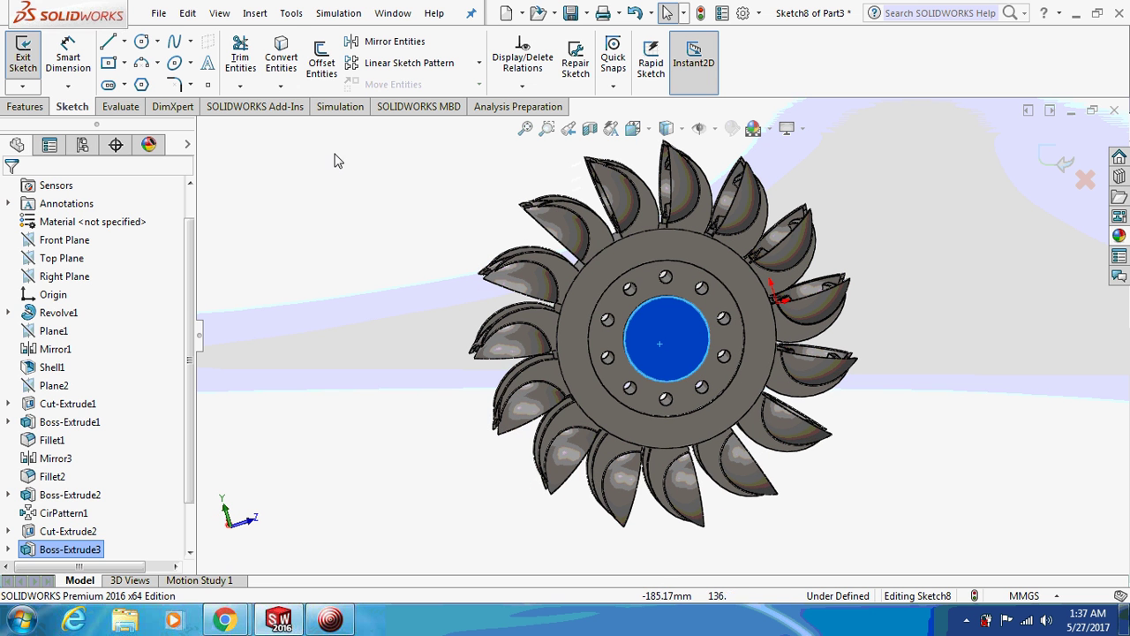
click(142, 42)
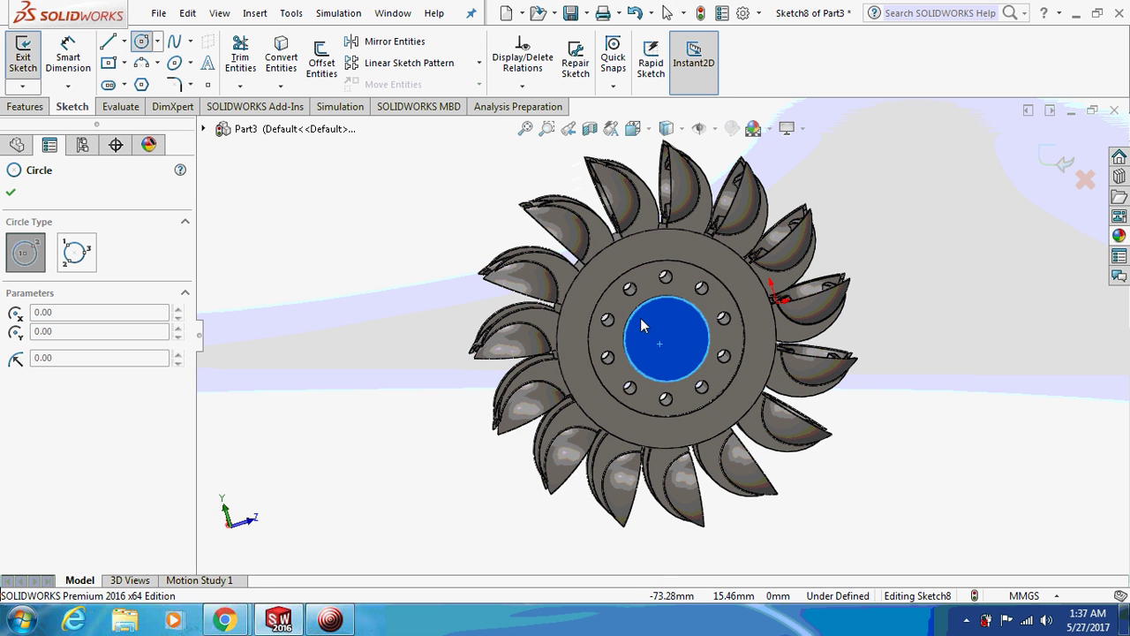
click(671, 339)
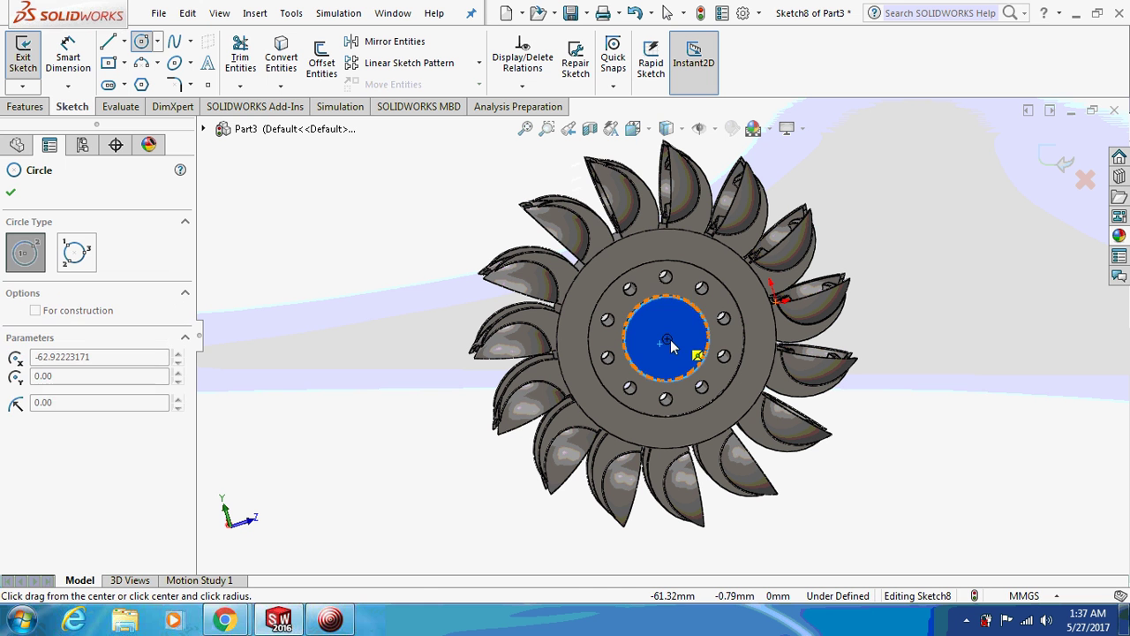
click(677, 342)
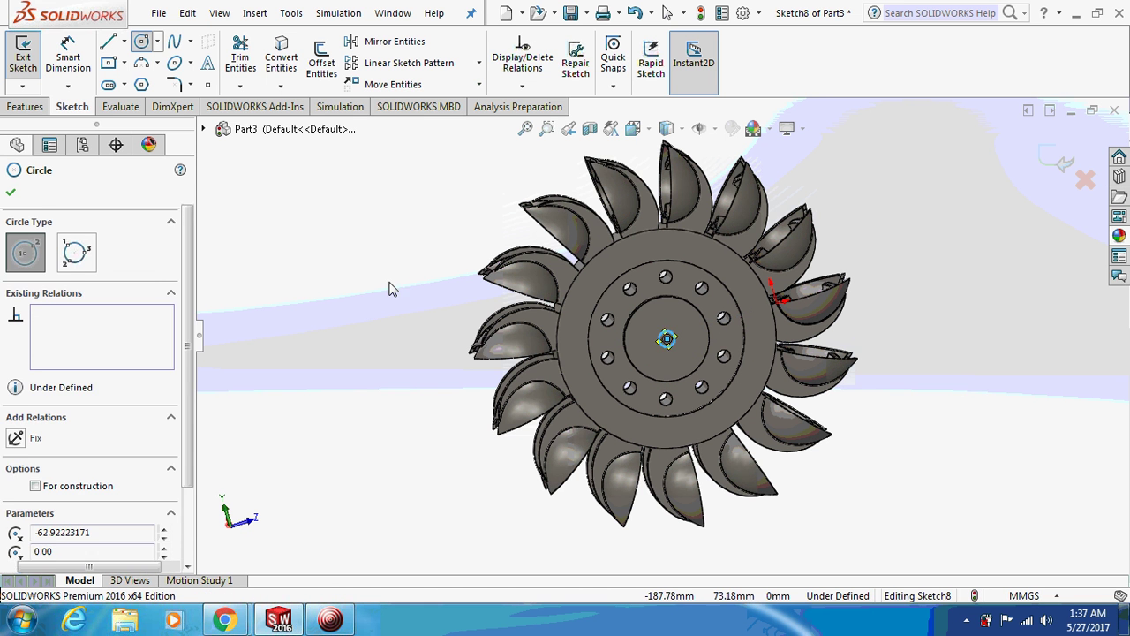
key(Escape)
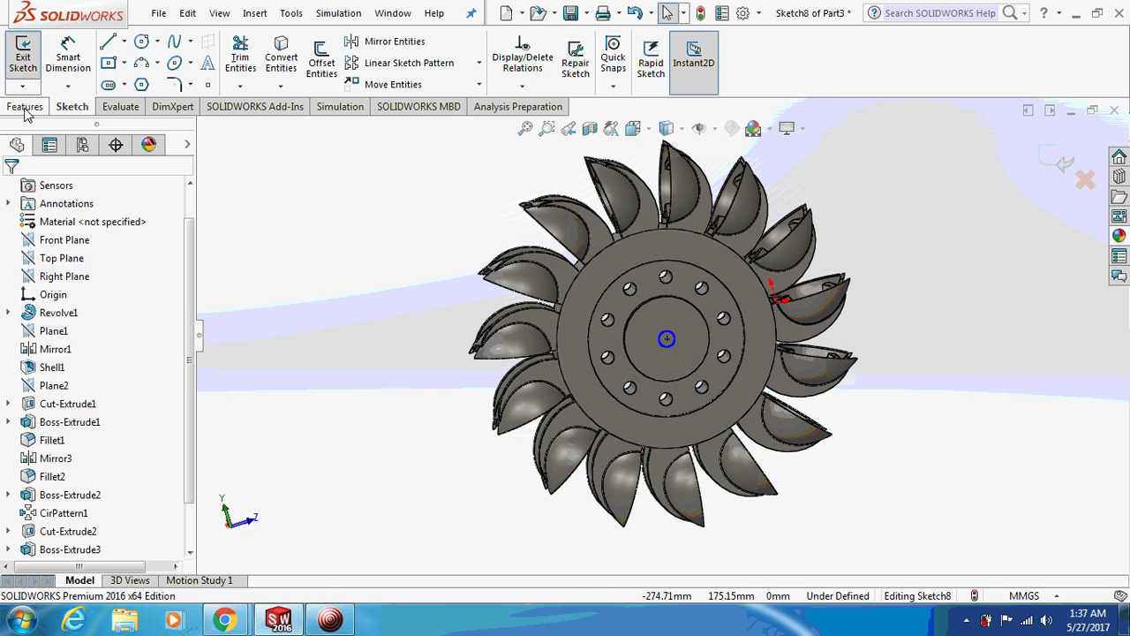
Step: Extrude the shaft circle as a Mid Plane boss 195 mm long
click(25, 107)
click(30, 57)
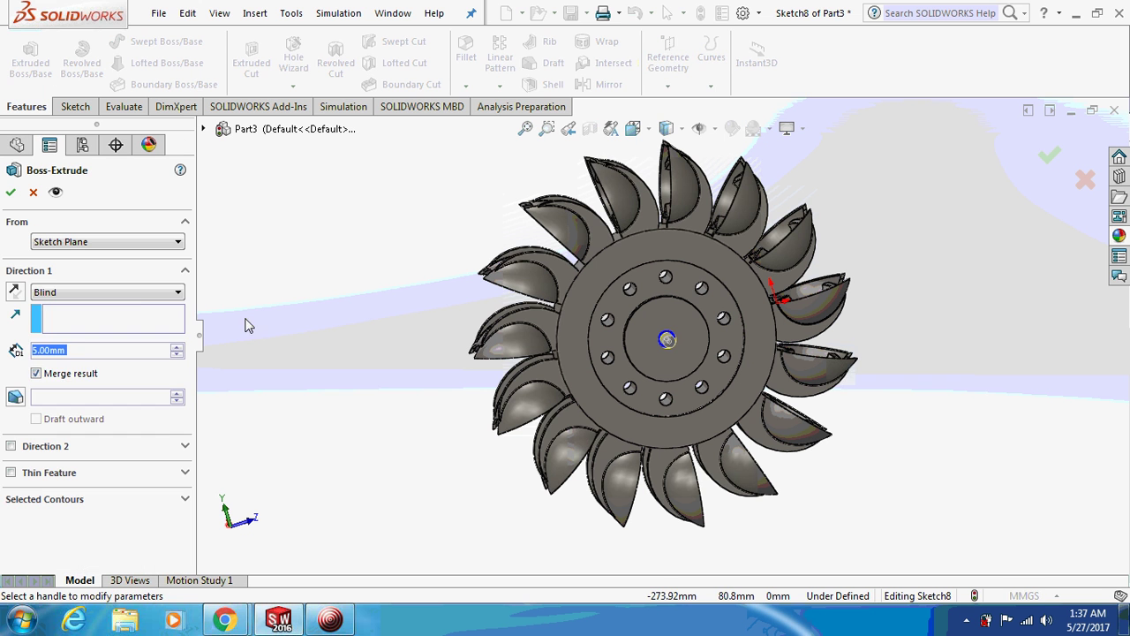
click(128, 298)
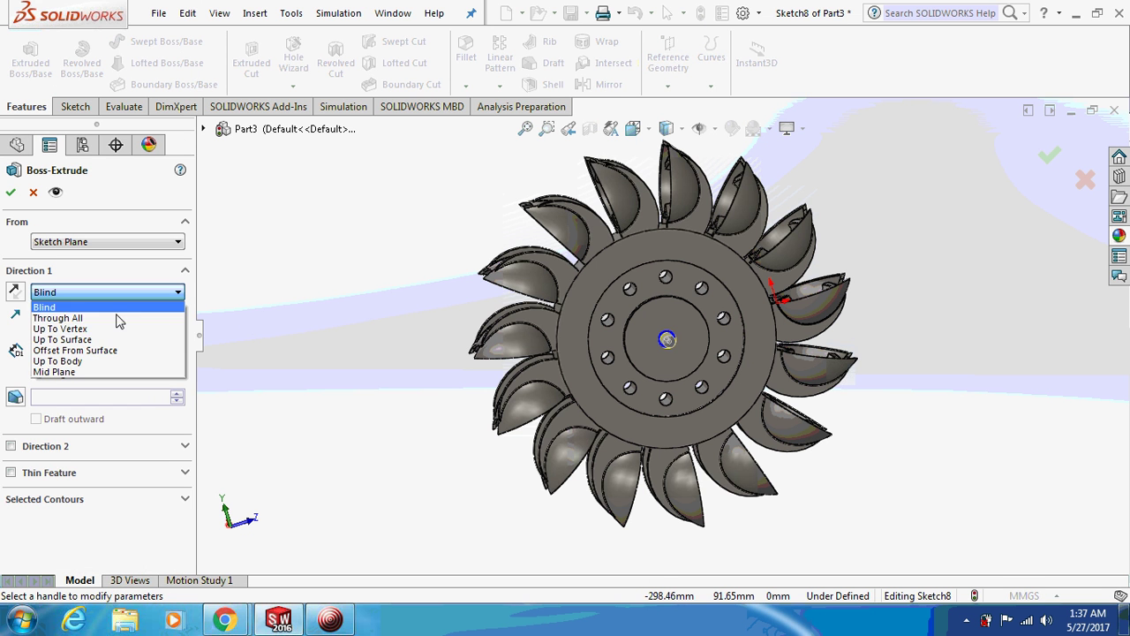
click(89, 375)
mouse_move(373, 373)
middle_down()
mouse_move(439, 409)
mouse_move(421, 421)
middle_up()
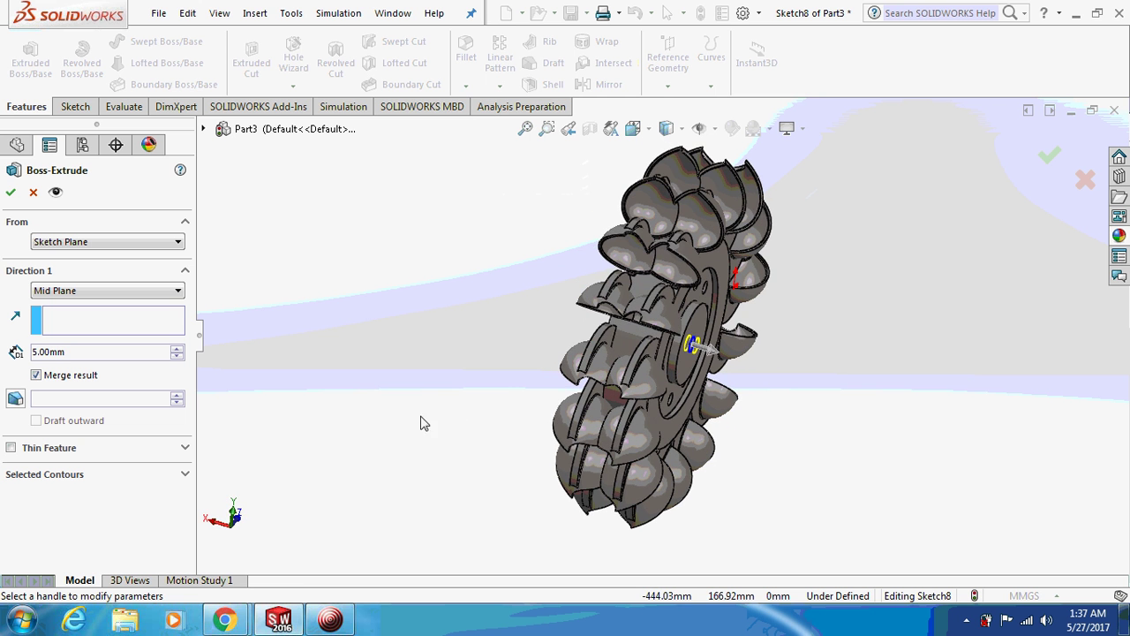
click(177, 350)
click(177, 350)
click(177, 350)
click(177, 350)
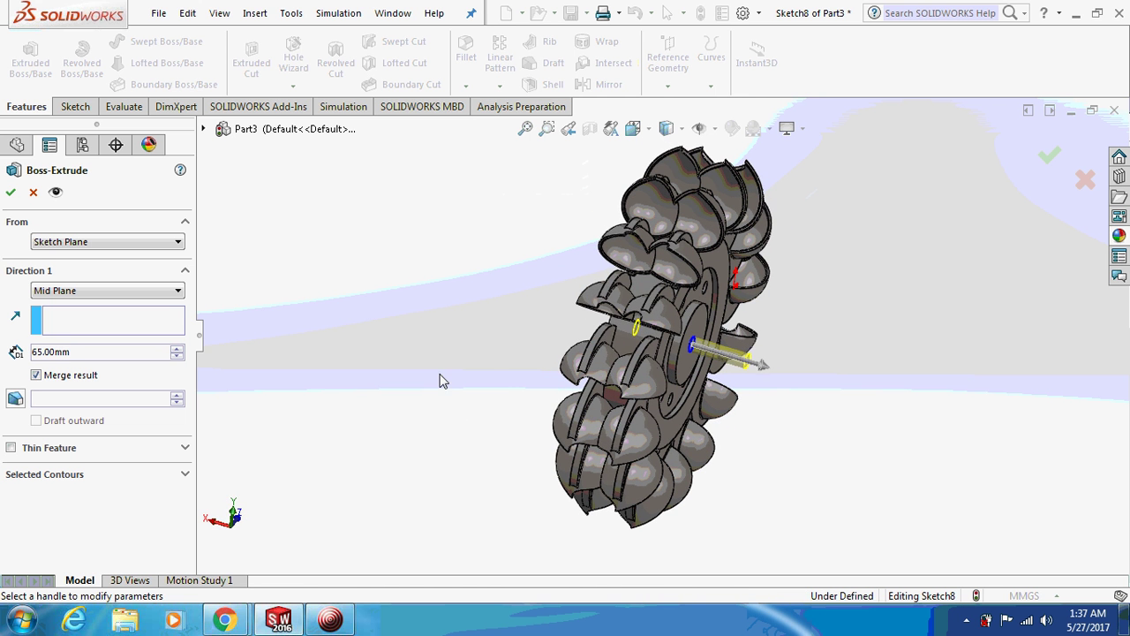
mouse_move(442, 379)
middle_down()
mouse_move(517, 409)
mouse_move(470, 404)
middle_up()
click(177, 349)
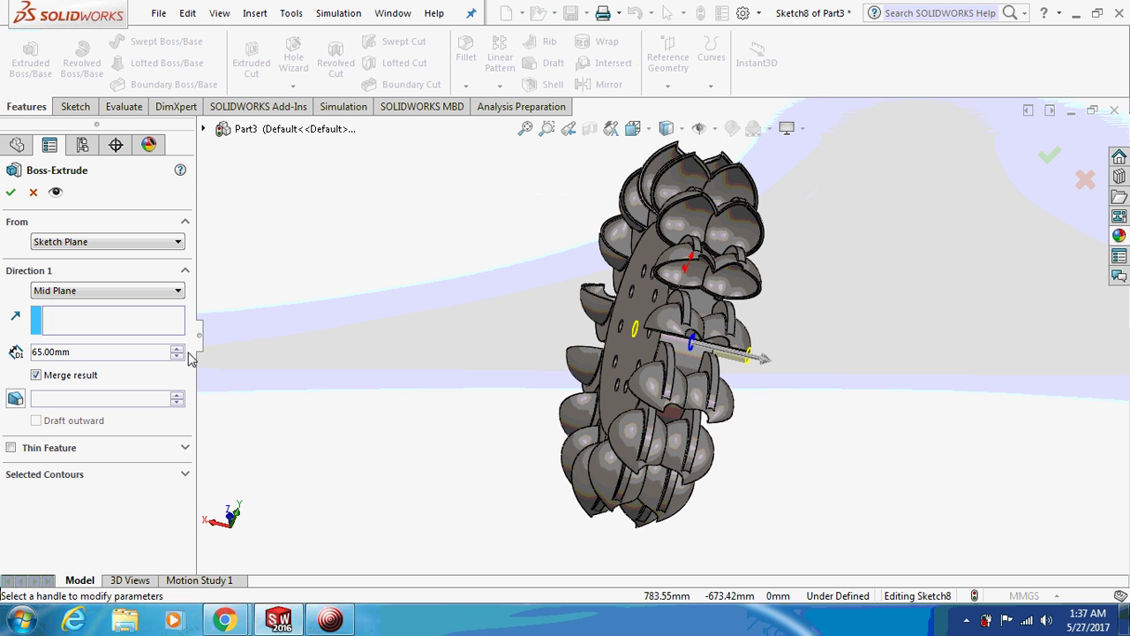
click(177, 350)
click(177, 352)
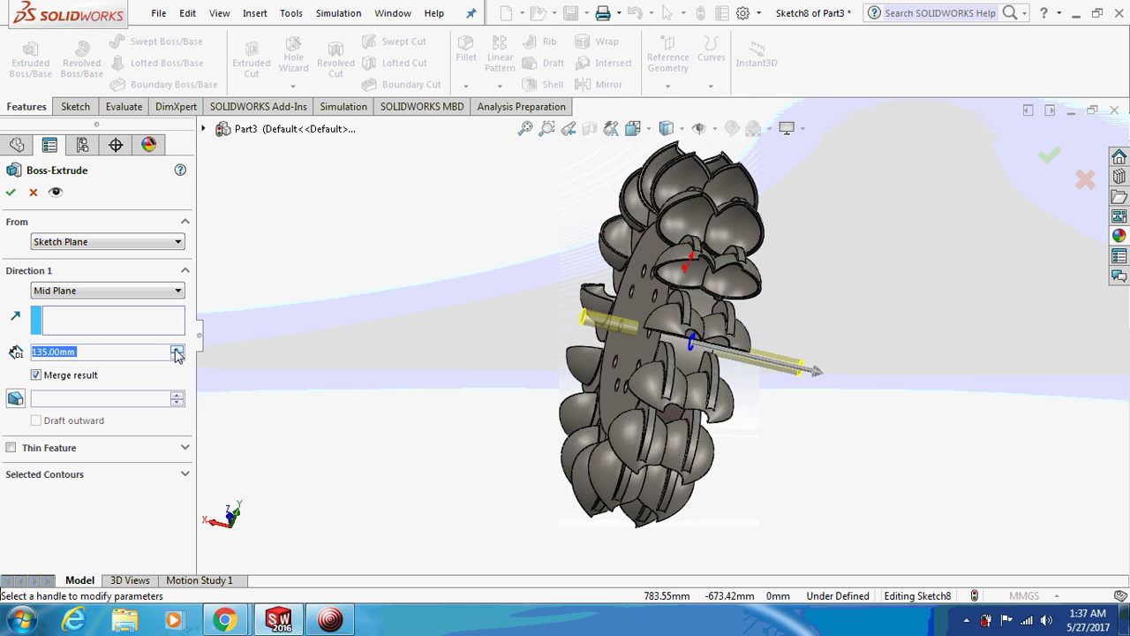
click(177, 351)
middle_drag(336, 366, 409, 371)
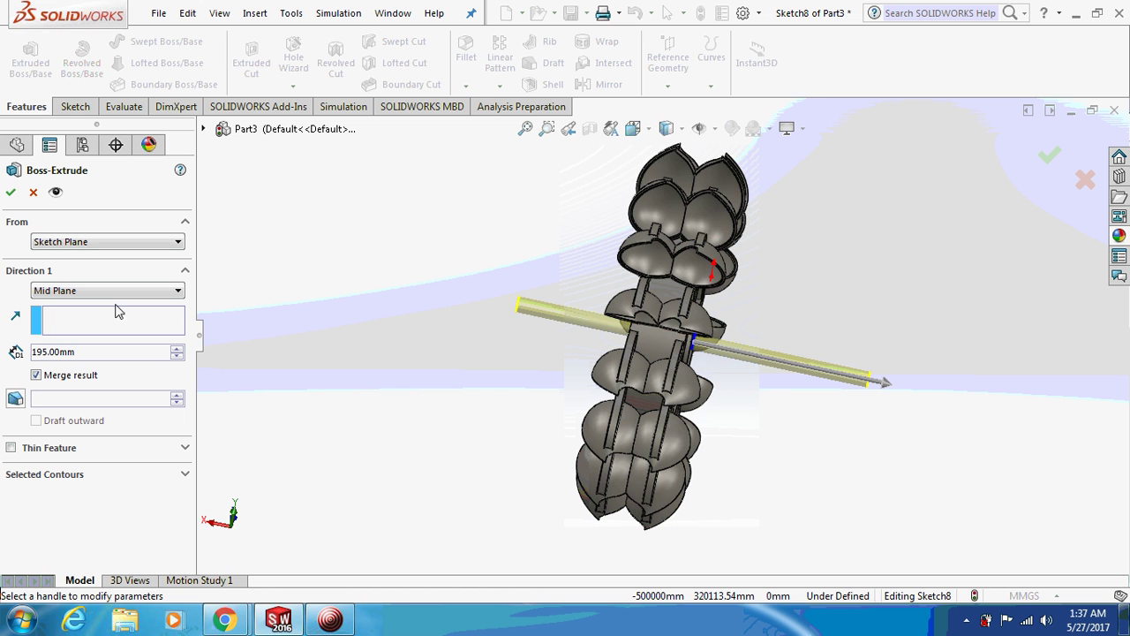
click(11, 194)
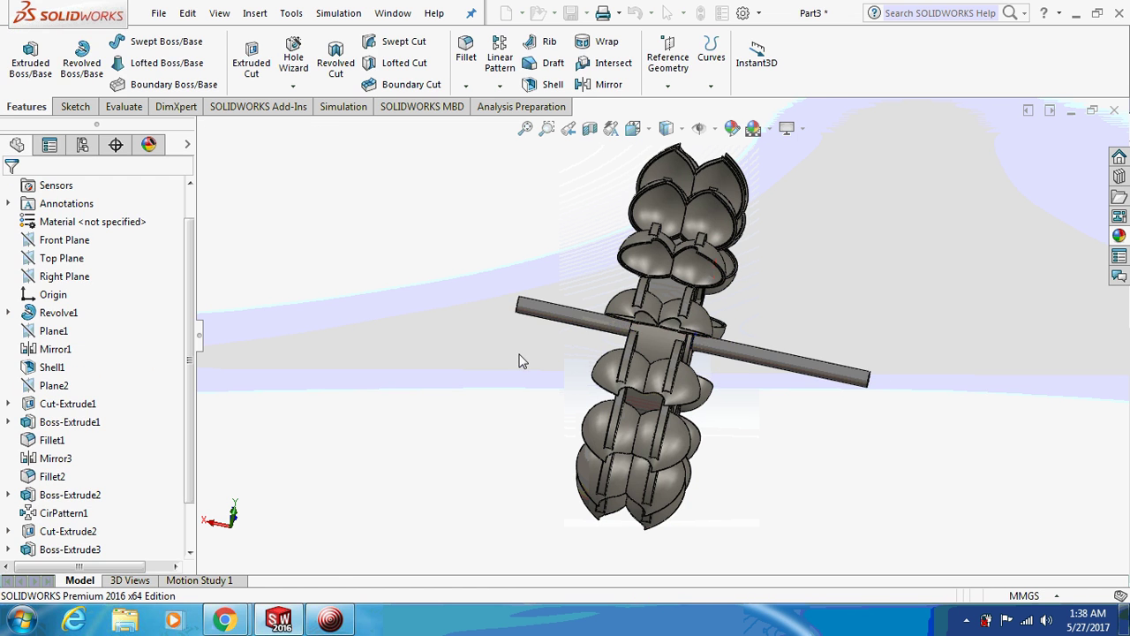
mouse_move(487, 356)
middle_down()
mouse_move(454, 356)
mouse_move(545, 376)
mouse_move(412, 391)
mouse_move(453, 404)
middle_up()
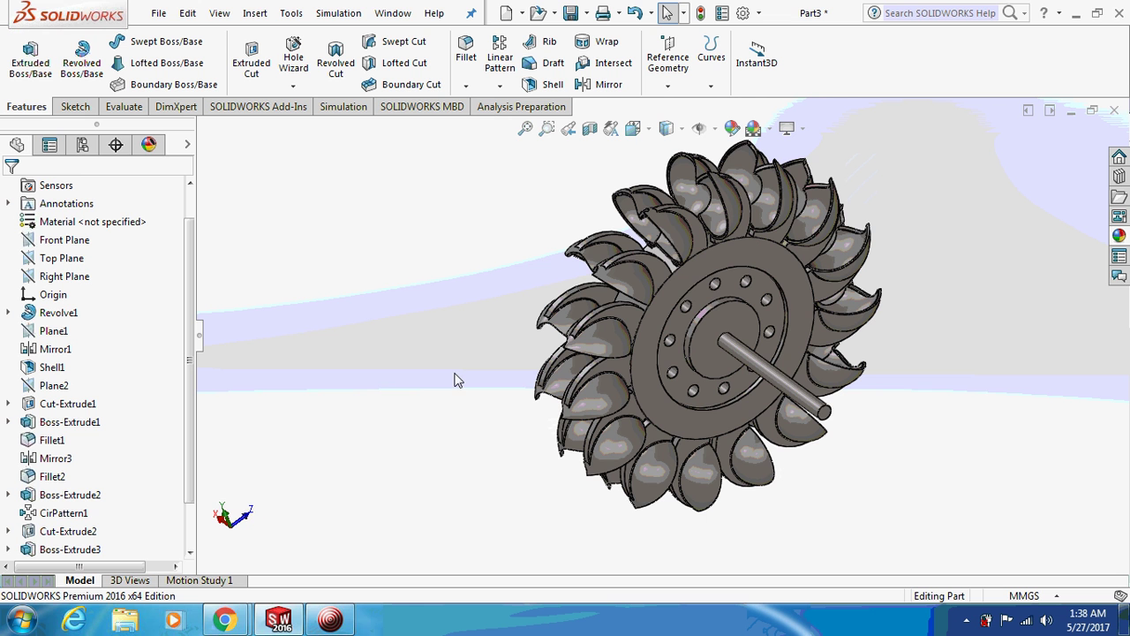
middle_drag(458, 376, 498, 408)
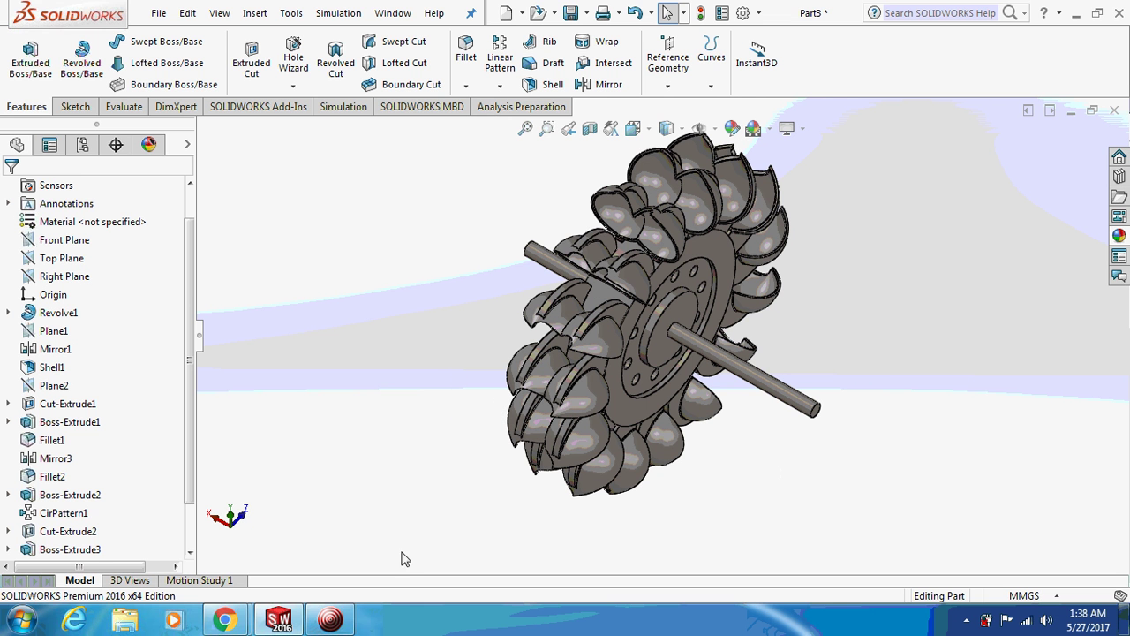